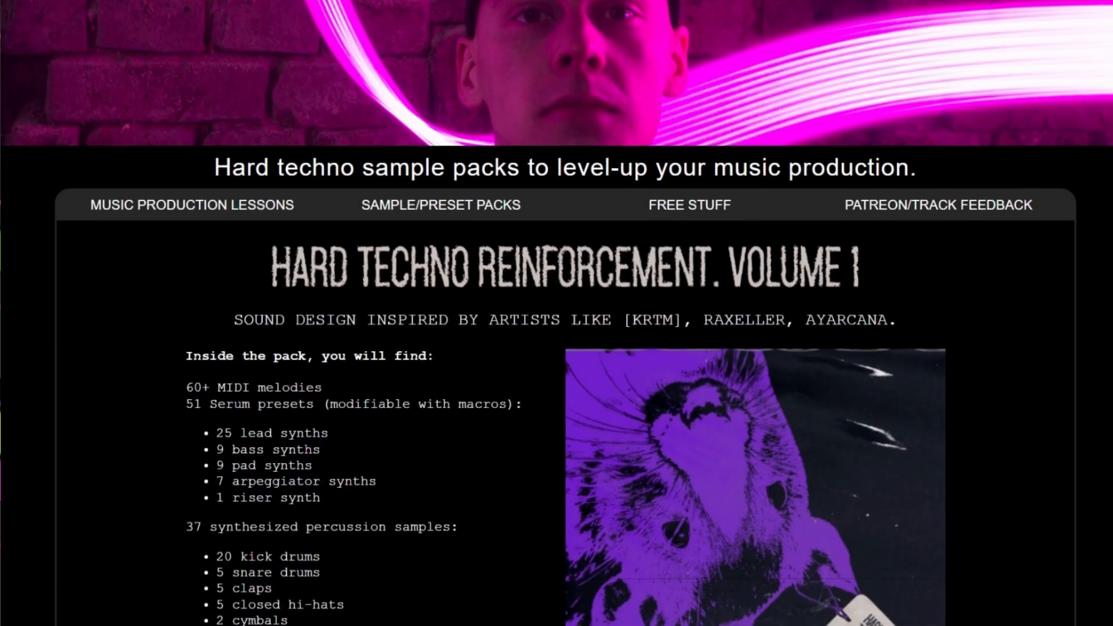
- Look through the Hard Techno Reinforcement Volume 1 page, from the pack contents down to the product demos
scroll(556, 313, "down", 4)
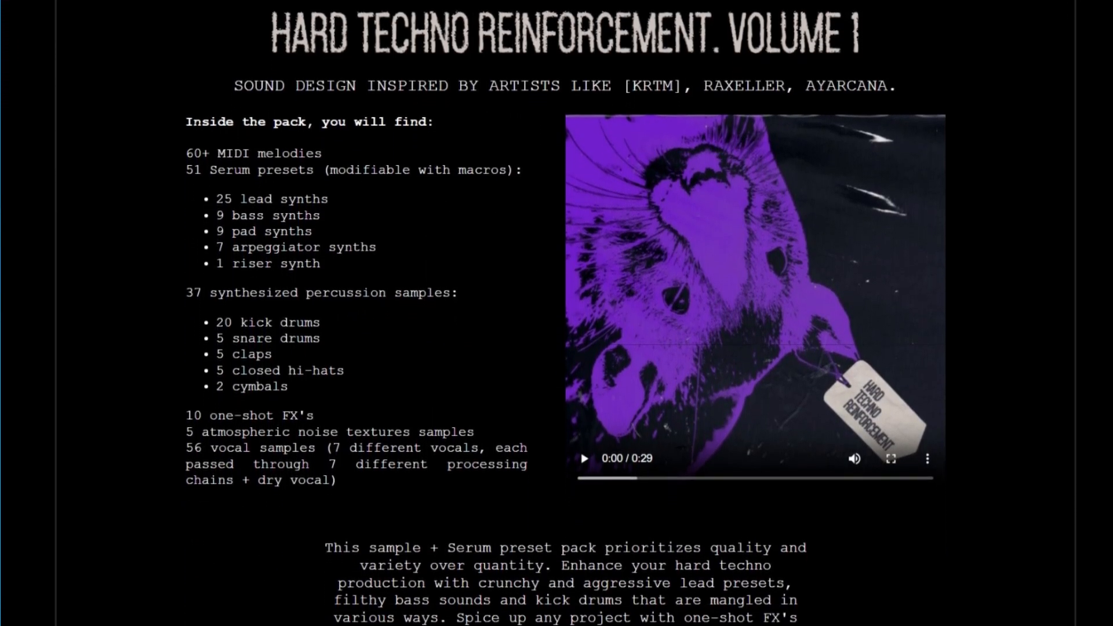
scroll(557, 313, "down", 4)
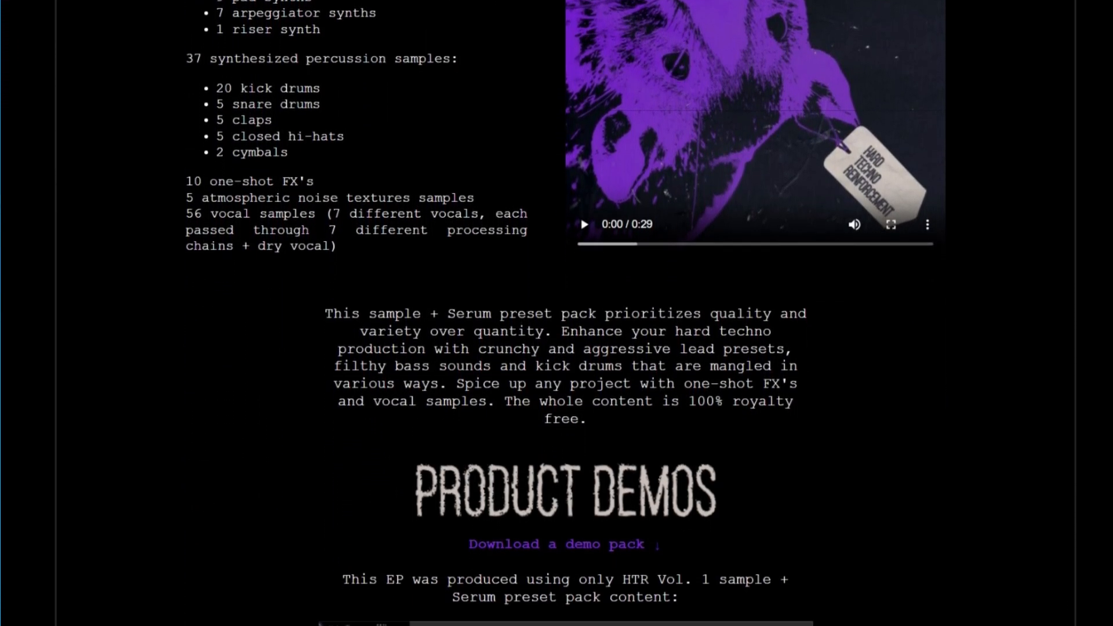
scroll(557, 313, "down", 4)
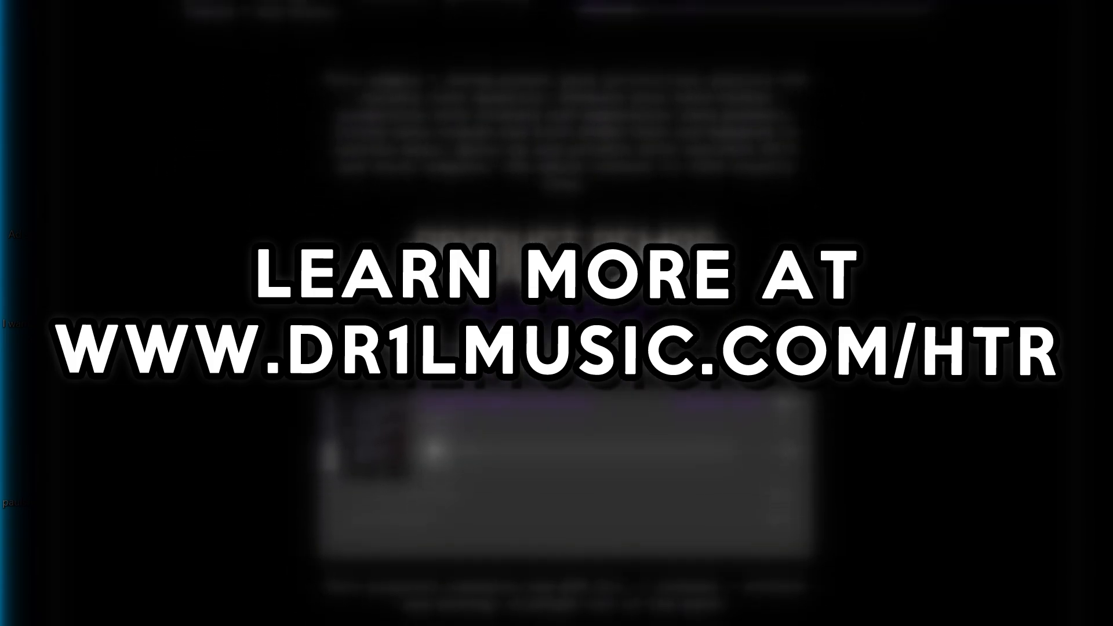
scroll(556, 313, "down", 4)
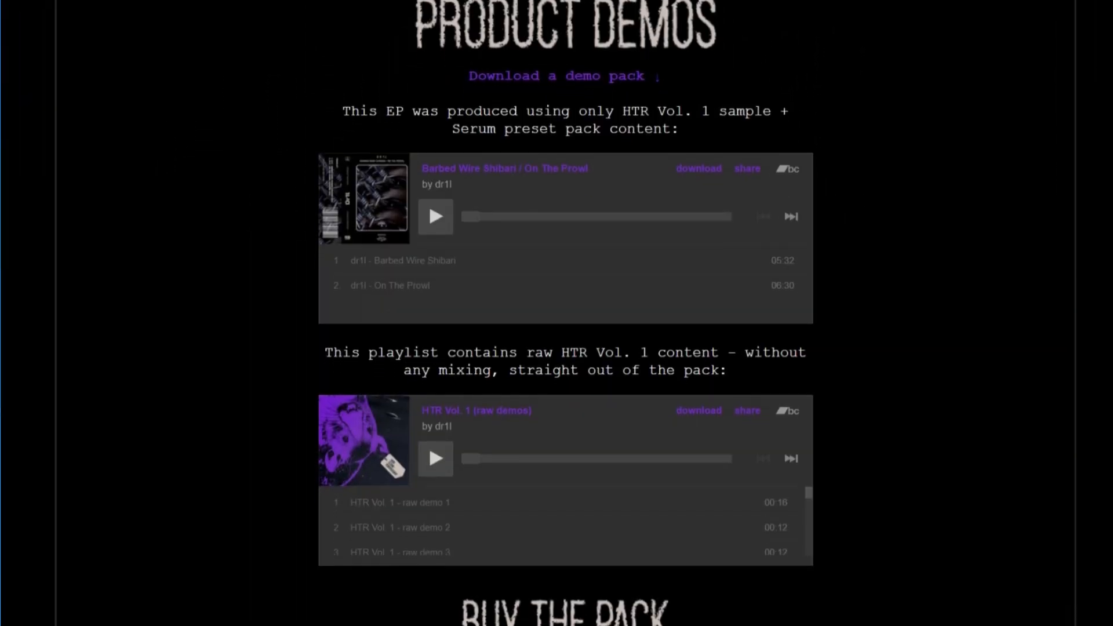
scroll(557, 313, "down", 2)
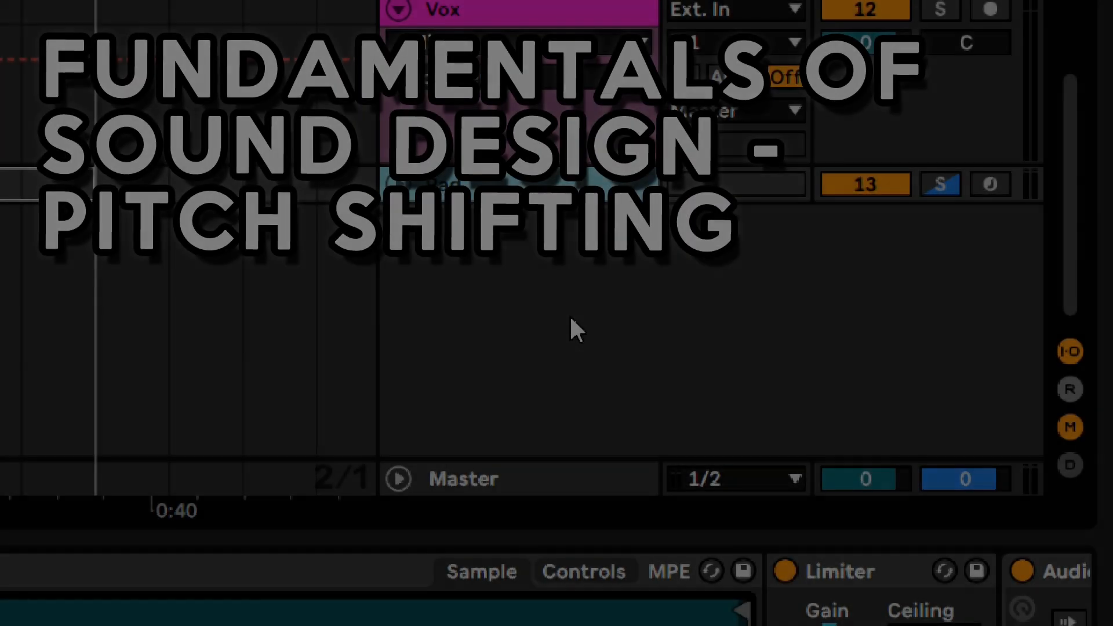
- Insert a new MIDI track, solo it and load an empty Drum Rack onto it
key("ctrl+shift+t")
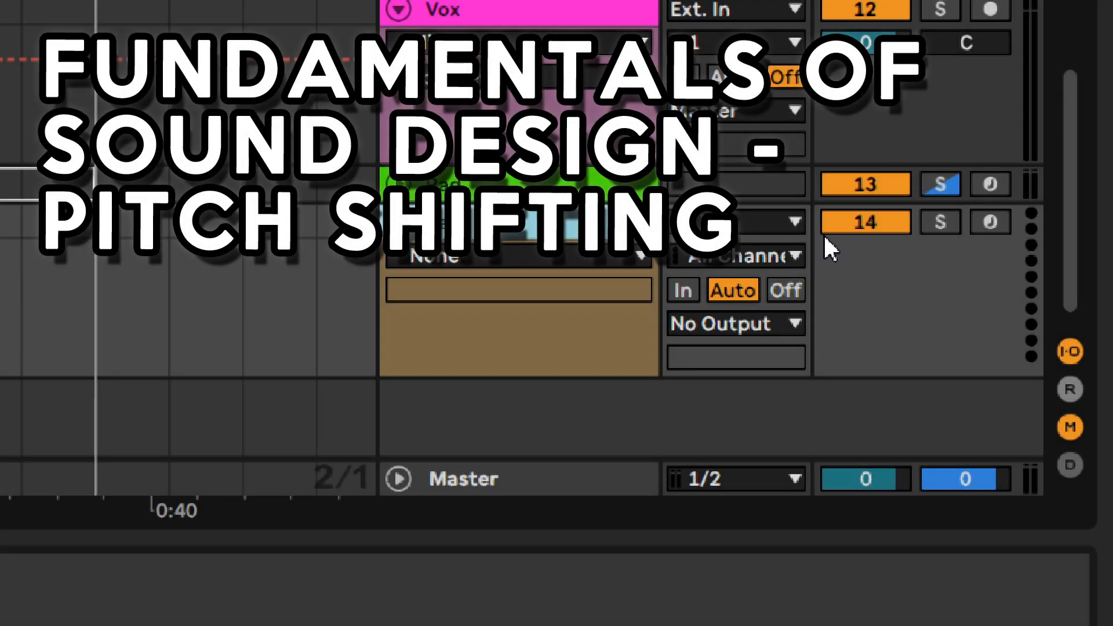
left_click(943, 222)
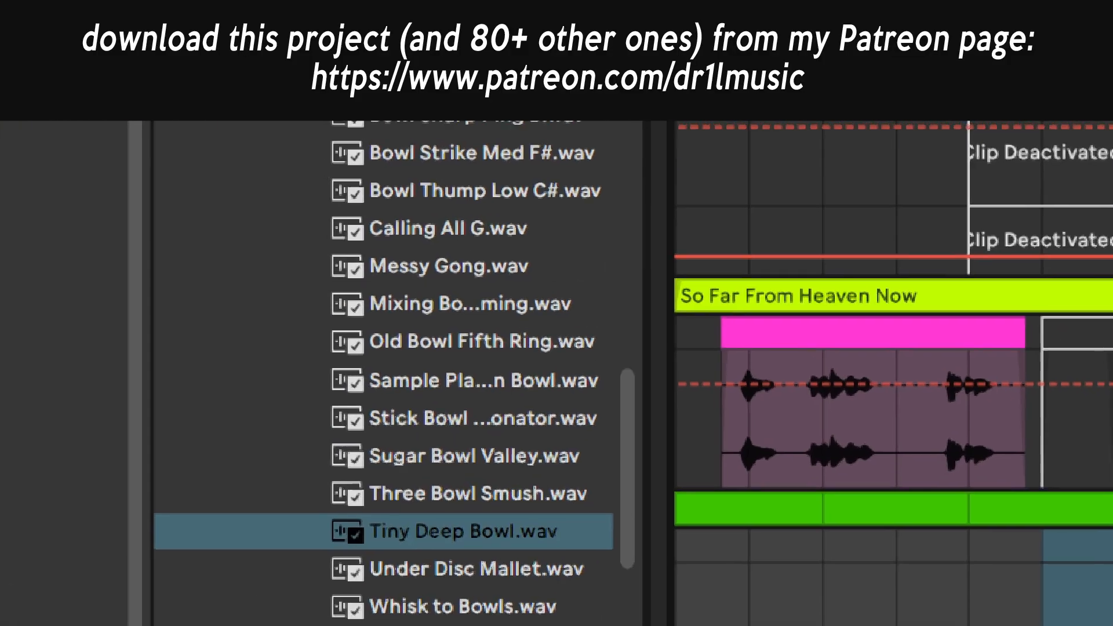
left_click(92, 401)
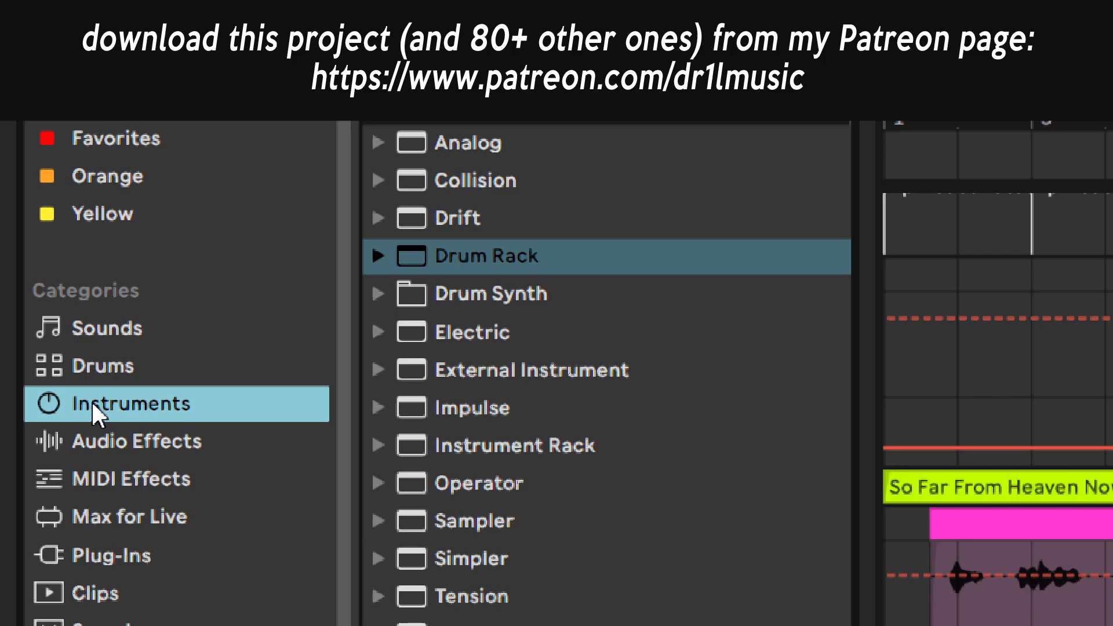
double_click(461, 266)
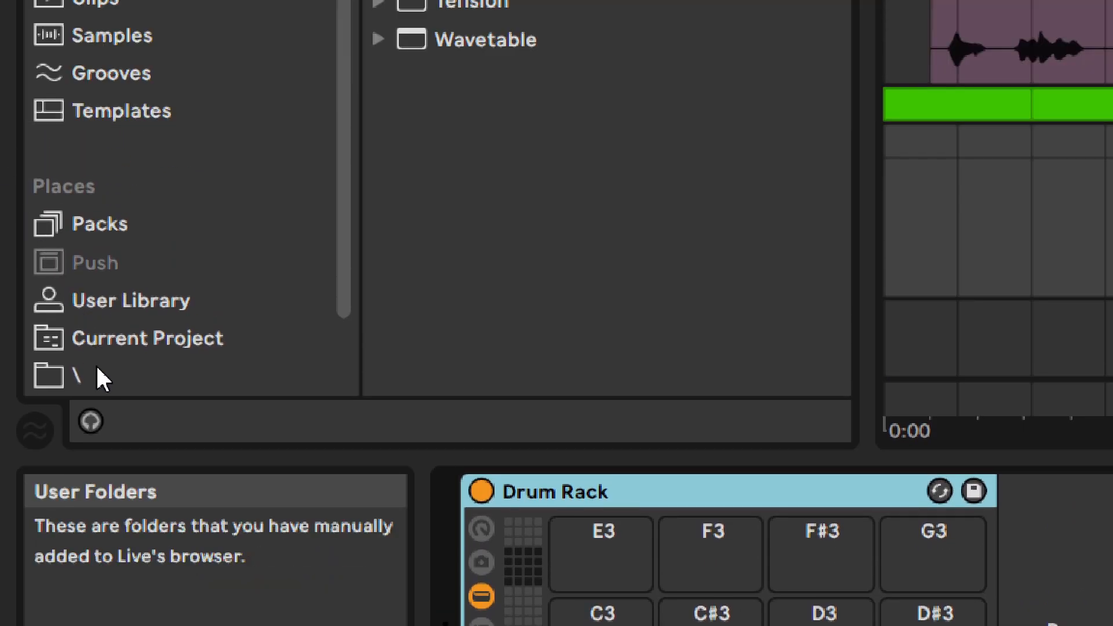
- Load Tiny Deep Bowl.wav from the user folder onto the Drum Rack's E2 pad and audition it
left_click(92, 376)
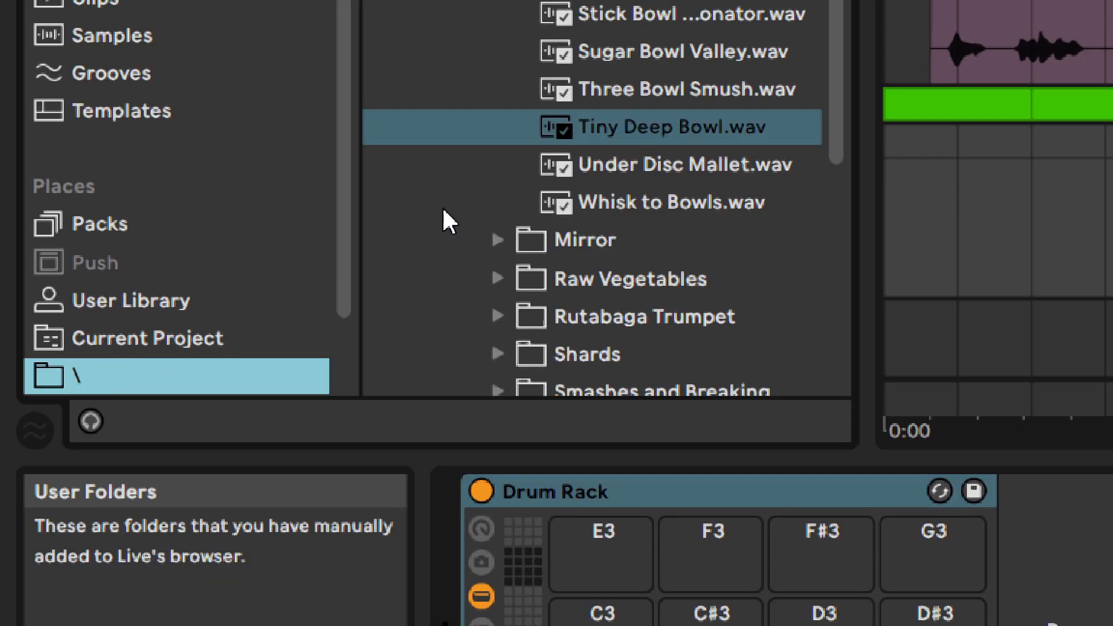
left_click_drag(632, 129, 604, 605)
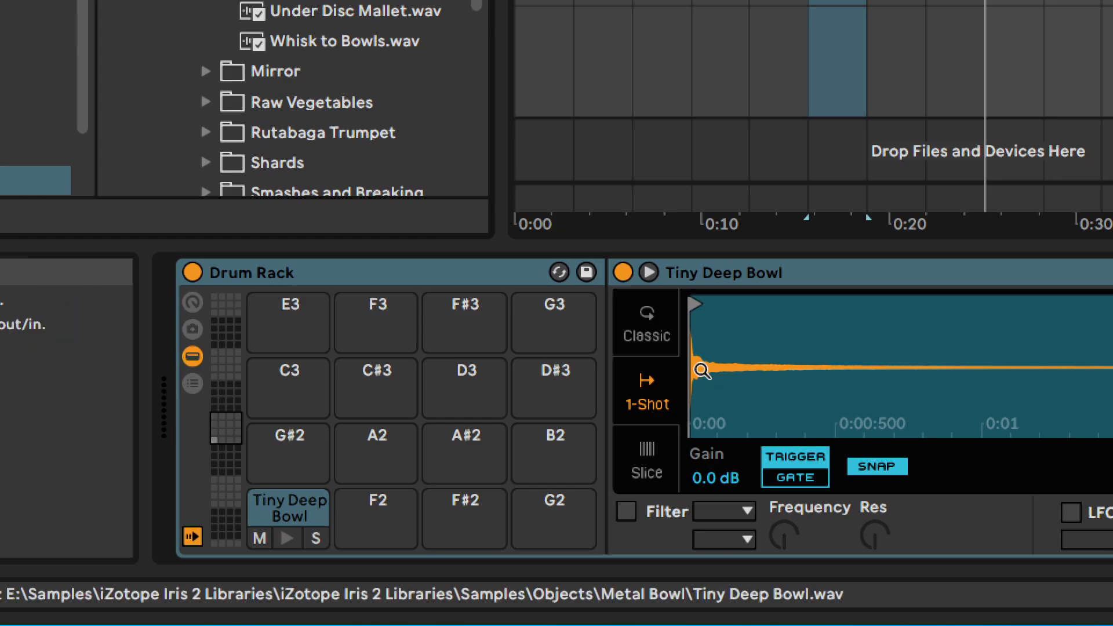
left_click(286, 538)
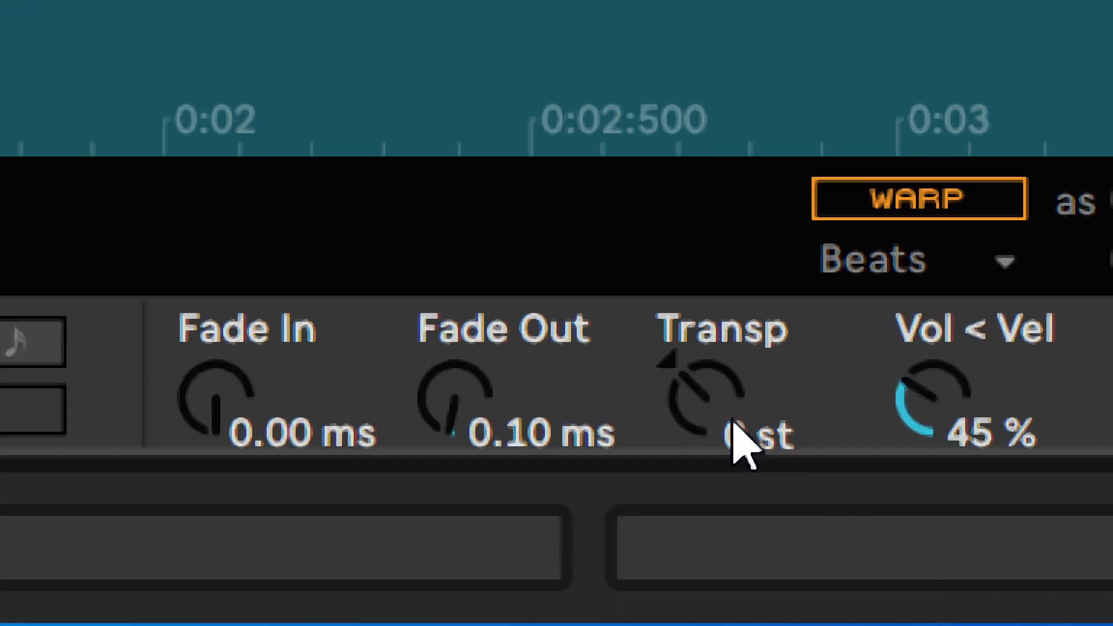
- Transpose the Tiny Deep Bowl sample down to -45 st, auditioning the pad along the way
left_click(702, 398)
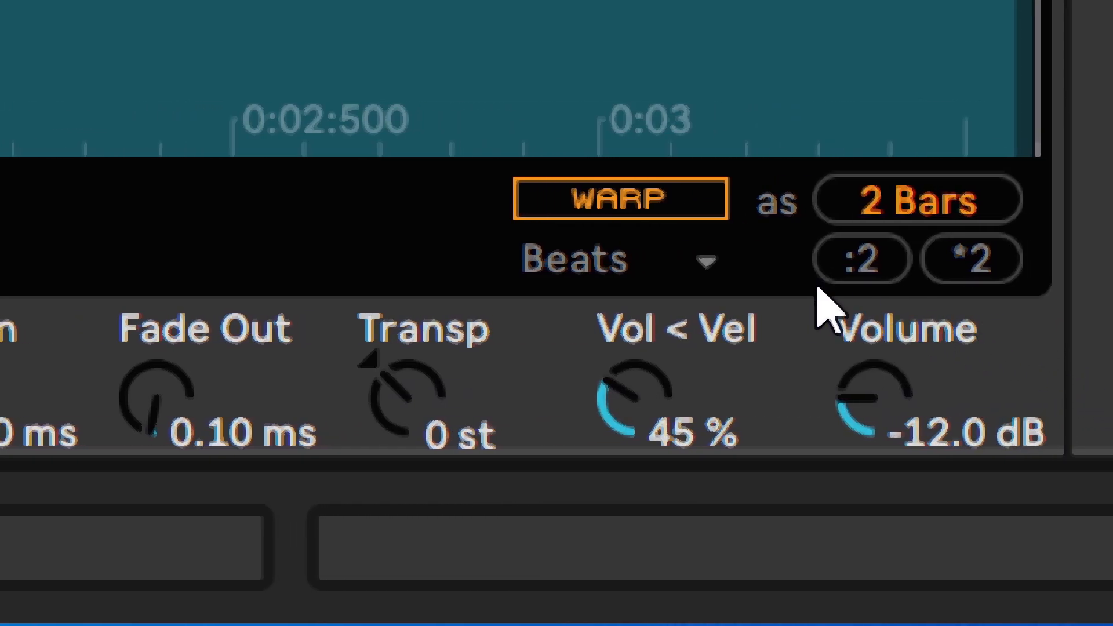
left_click_drag(408, 399, 409, 516)
left_click(581, 406)
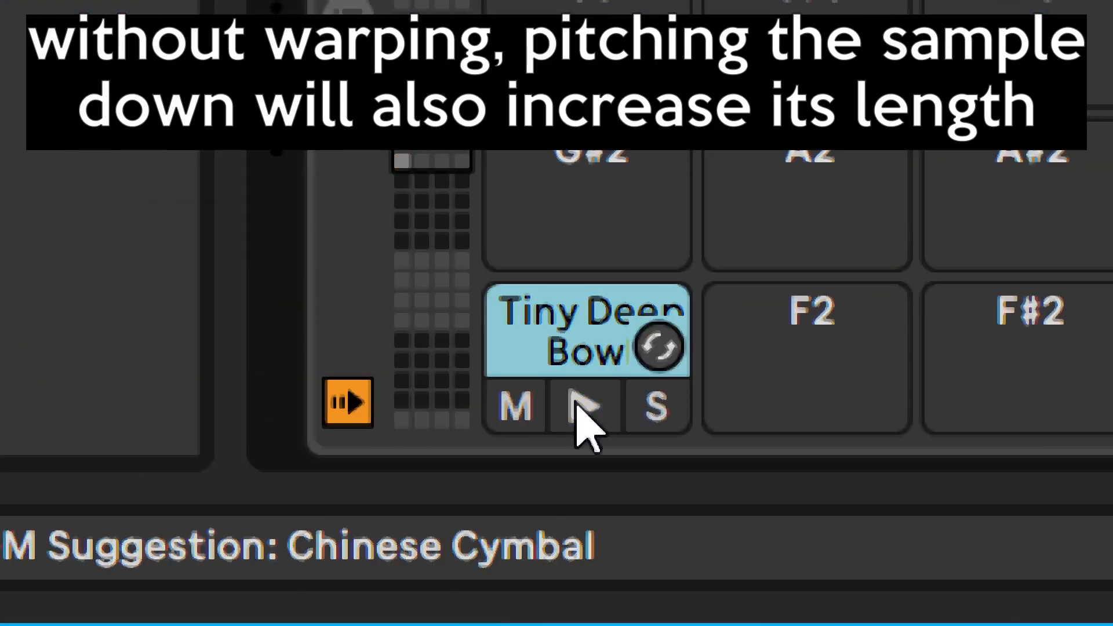
left_click_drag(644, 398, 644, 562)
left_click(450, 404)
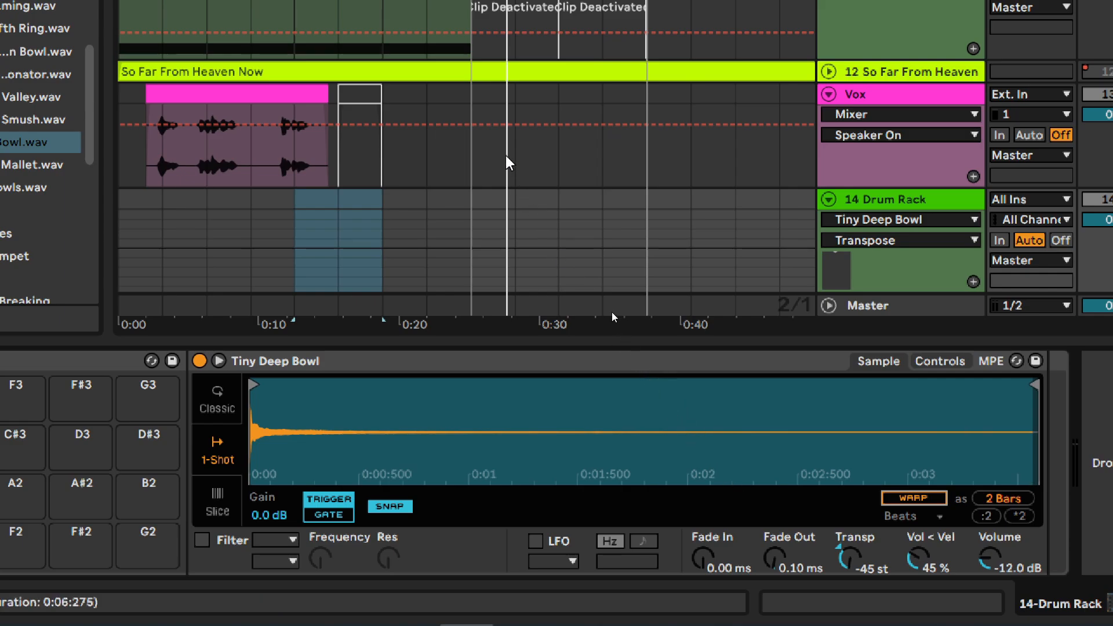
- Create a two-bar MIDI clip with a long Tiny Deep Bowl note on the Drum Rack track and extend its loop length to four bars
scroll(482, 177, "down", 2)
double_click(344, 140)
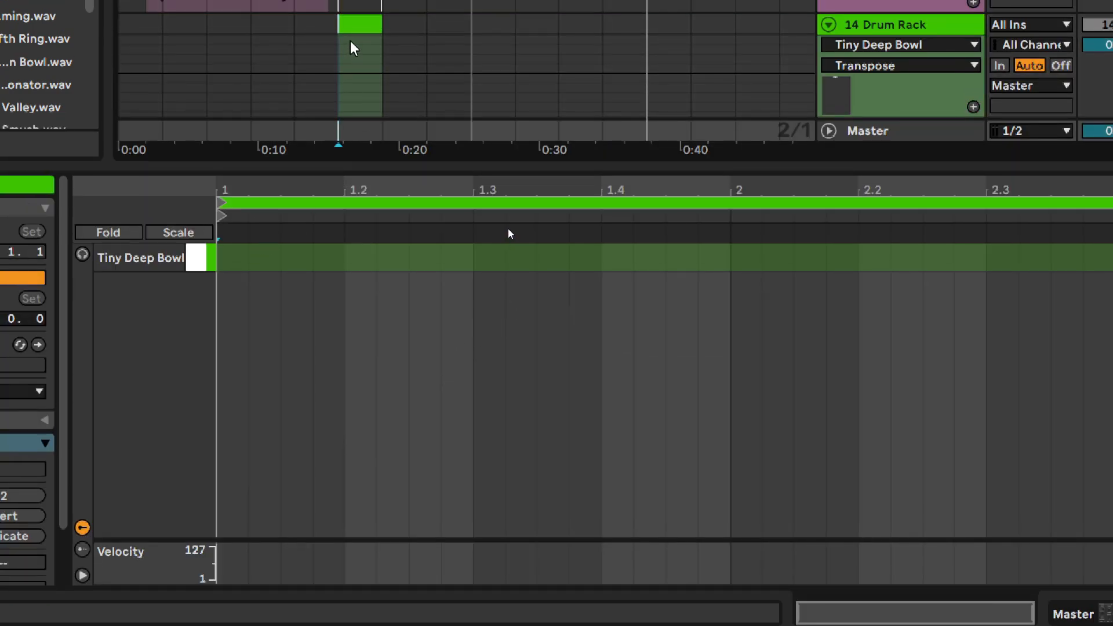
double_click(226, 257)
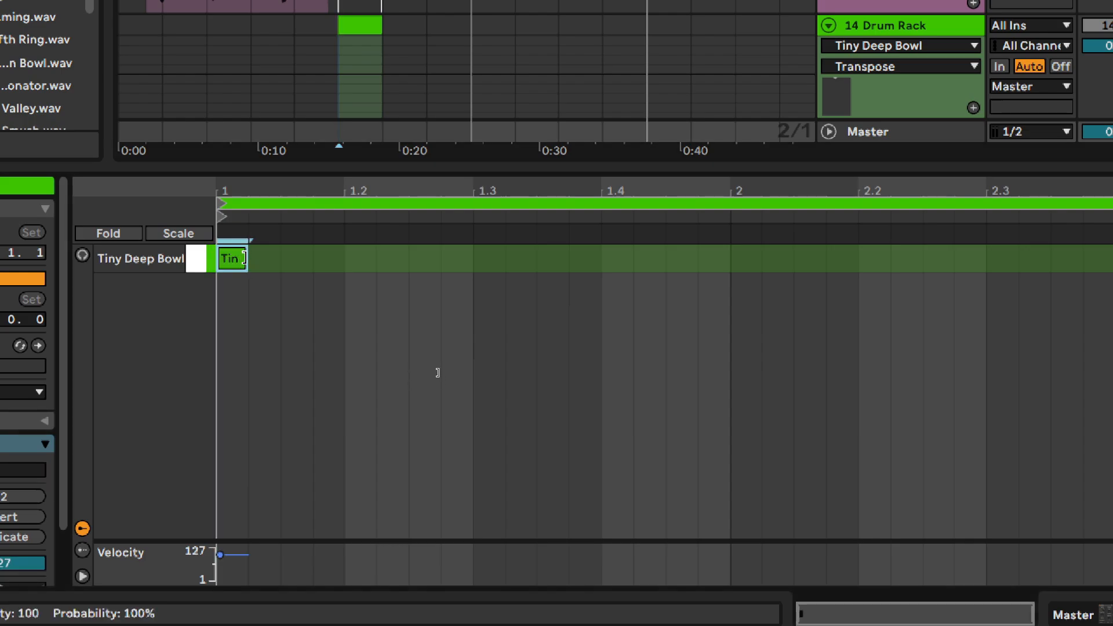
left_click_drag(248, 259, 1083, 261)
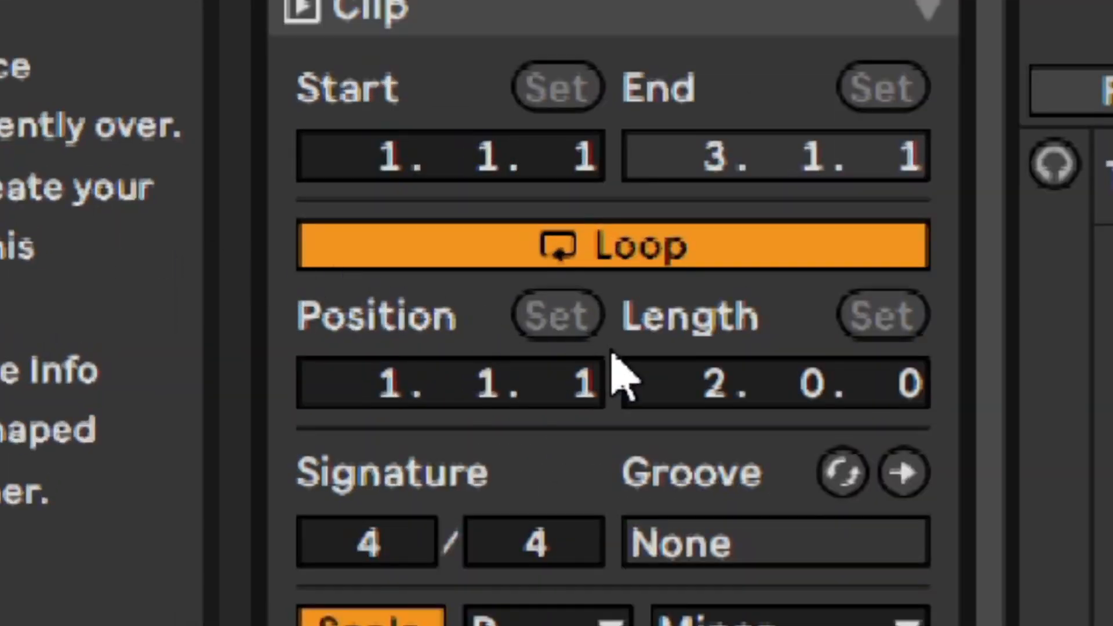
left_click_drag(273, 318, 273, 307)
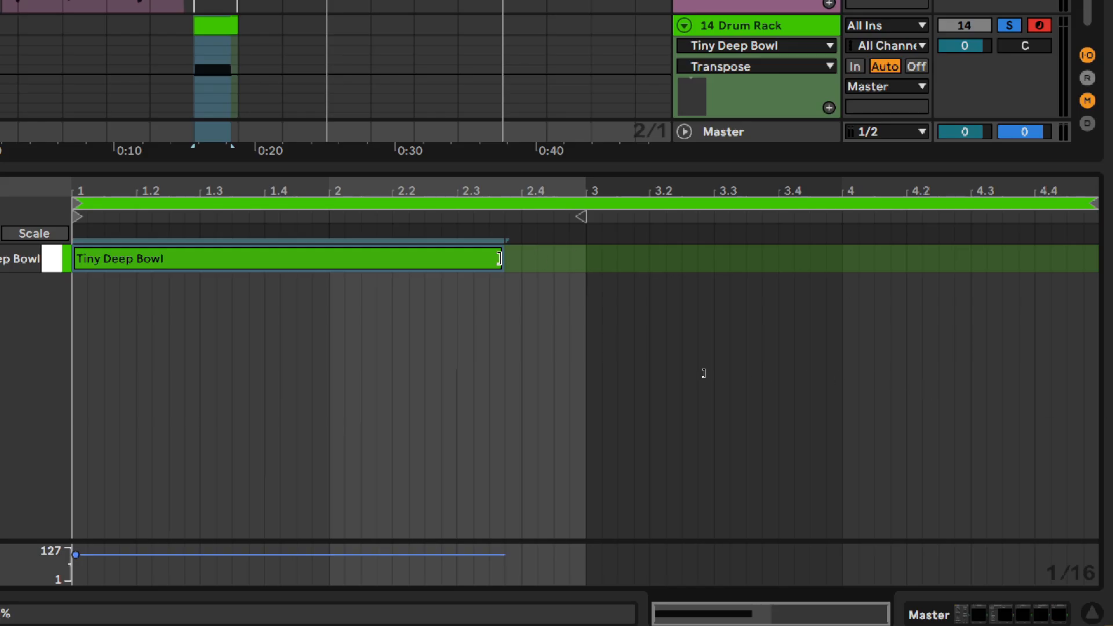
- Set the Tiny Deep Bowl sample's playback mode to Gate and open the MIDI clip to check its note length
left_click(1008, 615)
left_click(742, 156)
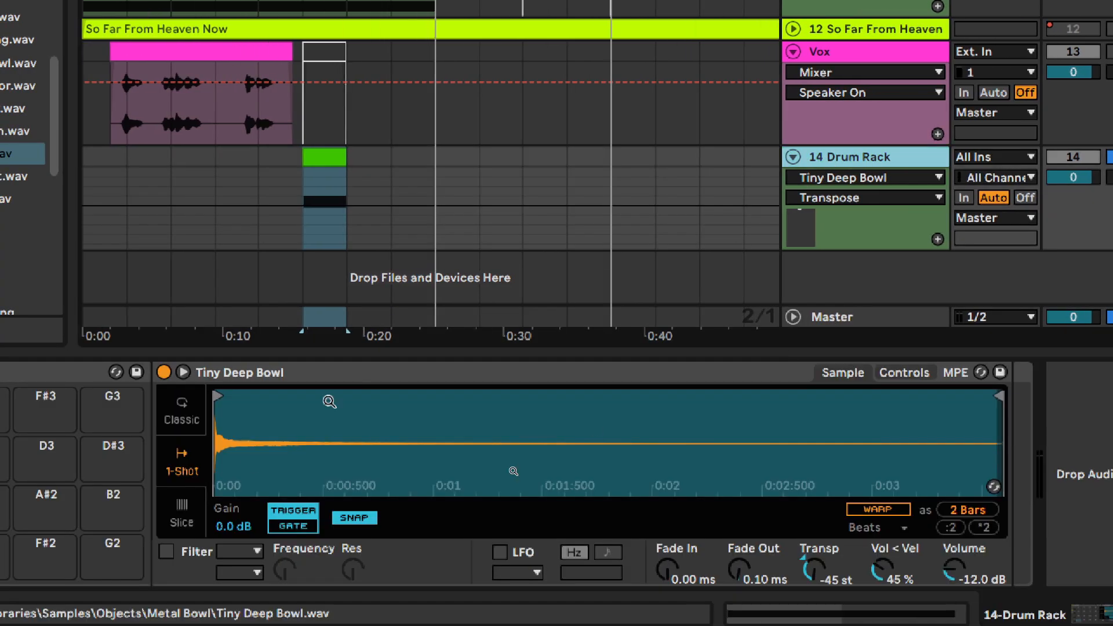
left_click(182, 526)
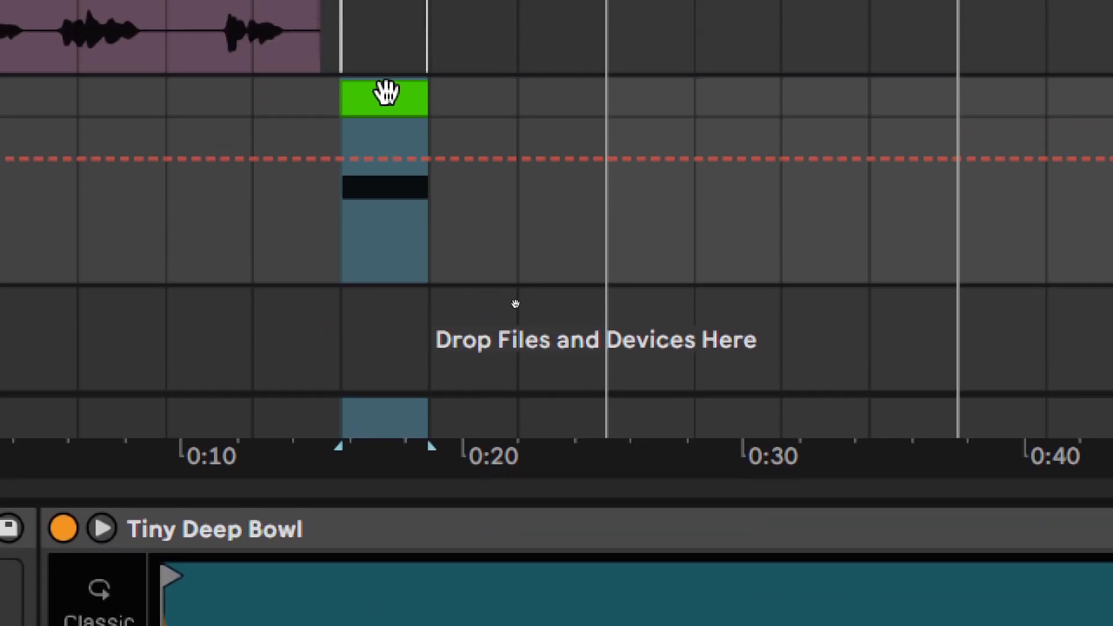
double_click(385, 93)
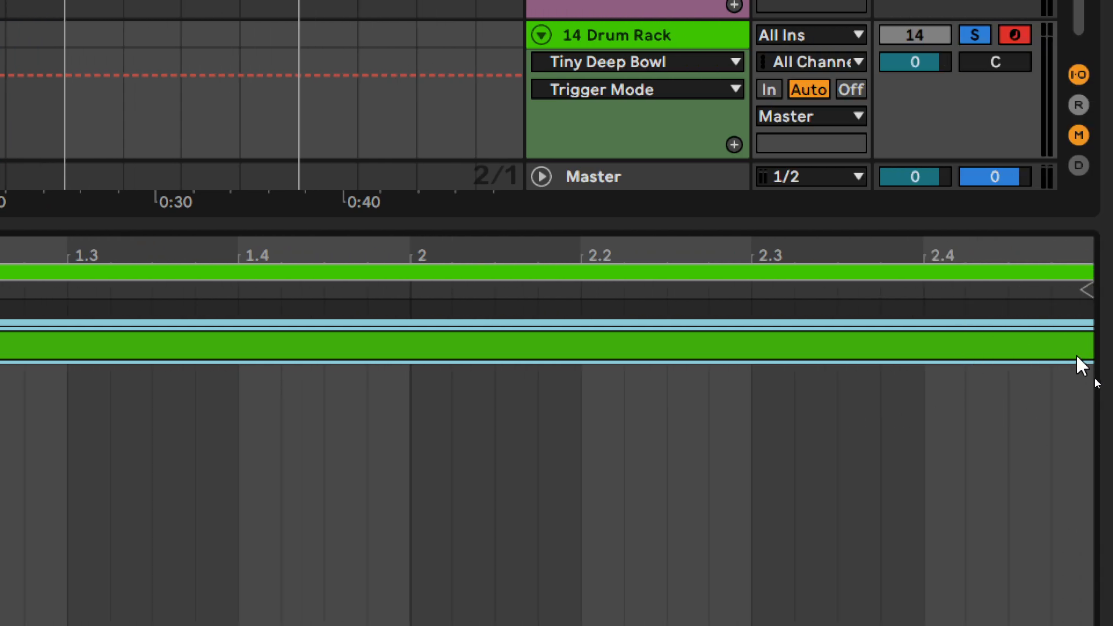
left_click(1076, 356)
- Set the sampler's volume to -8 dB and its transposition to -45 st
left_click_drag(998, 257, 998, 203)
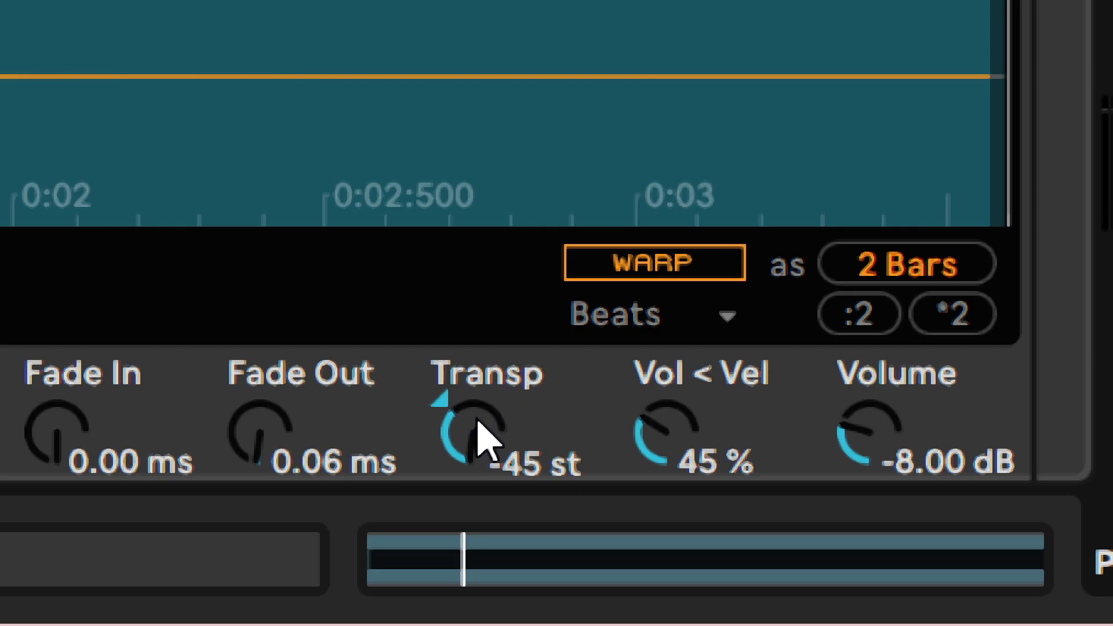
left_click(455, 450)
left_click_drag(467, 429, 467, 434)
type("-45")
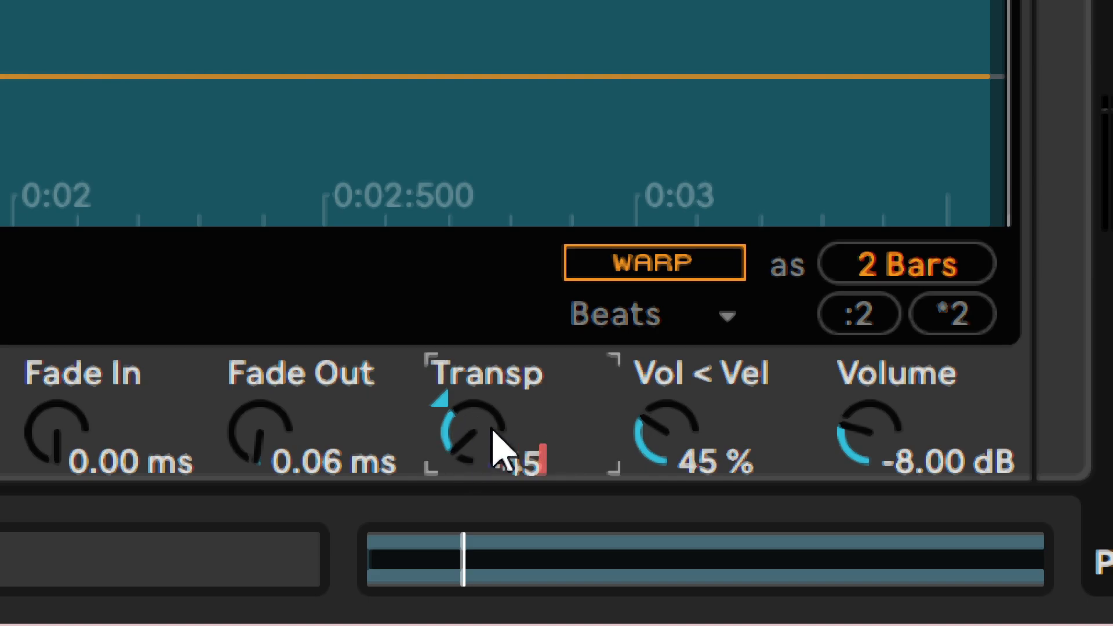
key("Return")
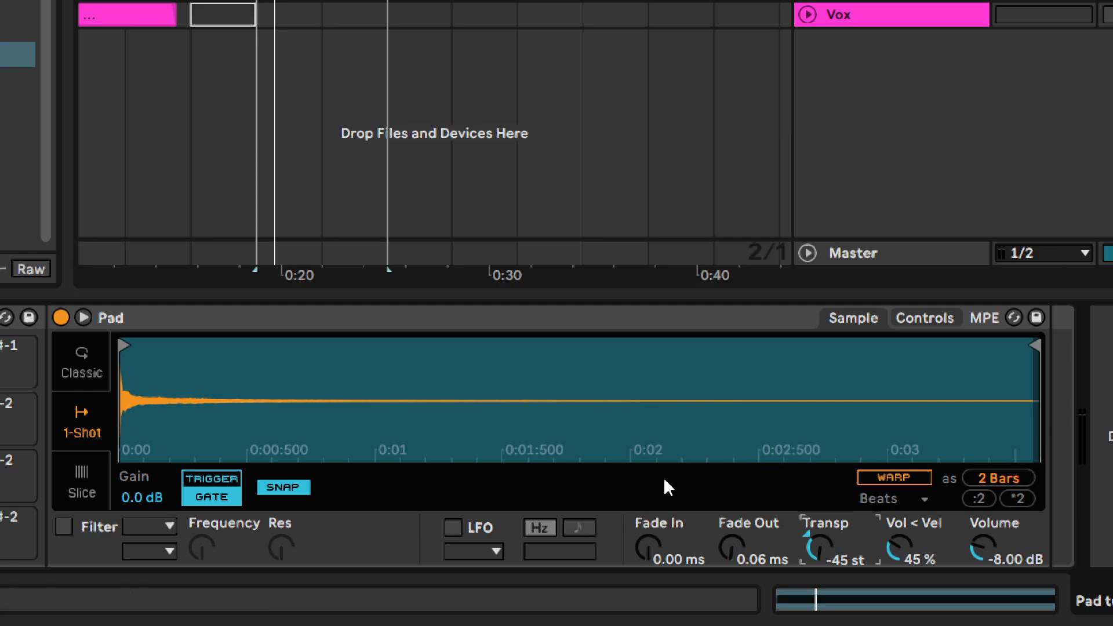
- Add the s(M)exoscope plug-in after DevilLoc in the Pad tut track's device chain
left_click(139, 316)
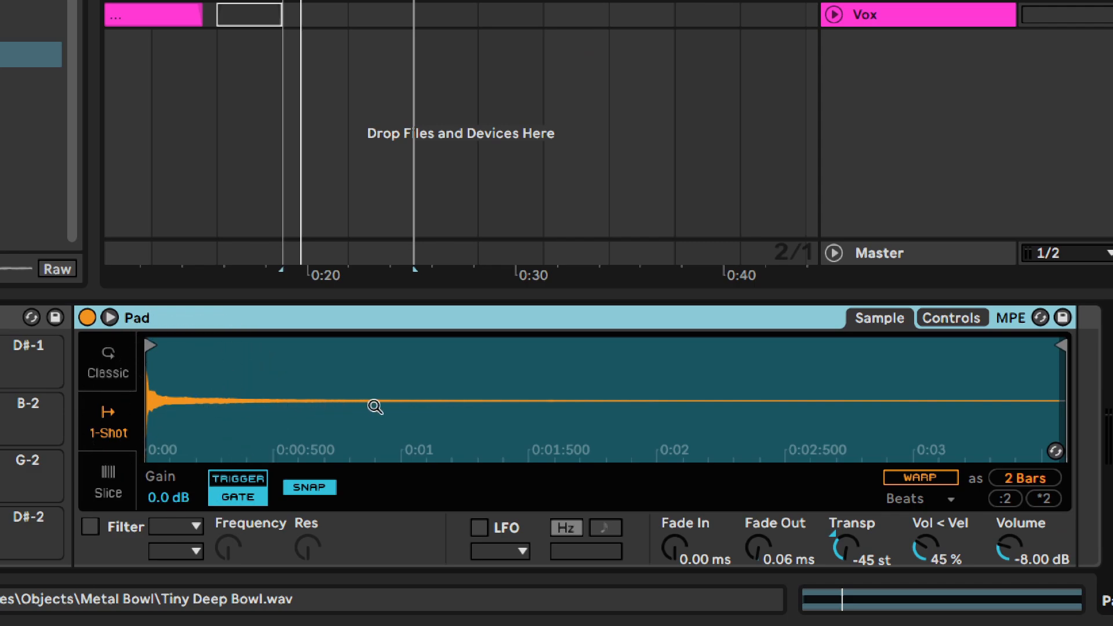
left_click(392, 404)
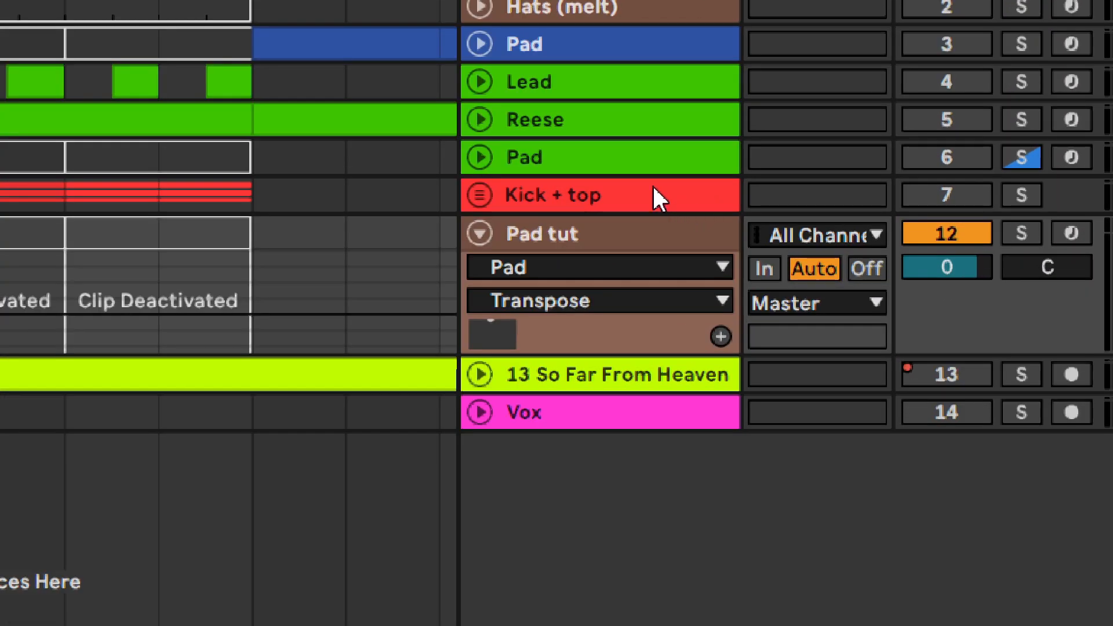
left_click(913, 200)
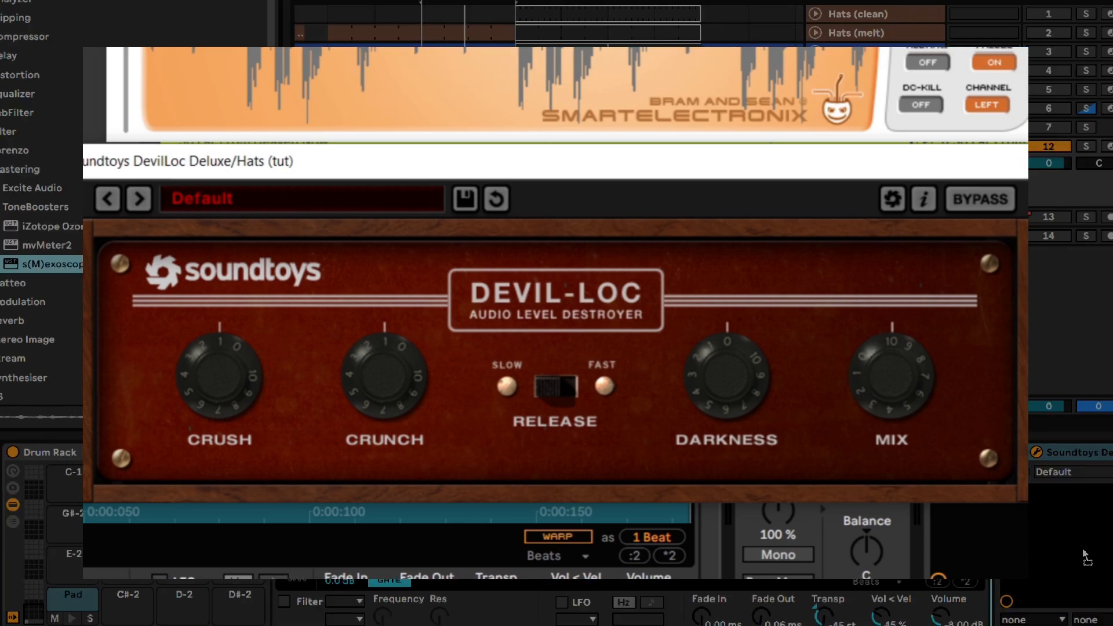
left_click_drag(986, 545, 1028, 541)
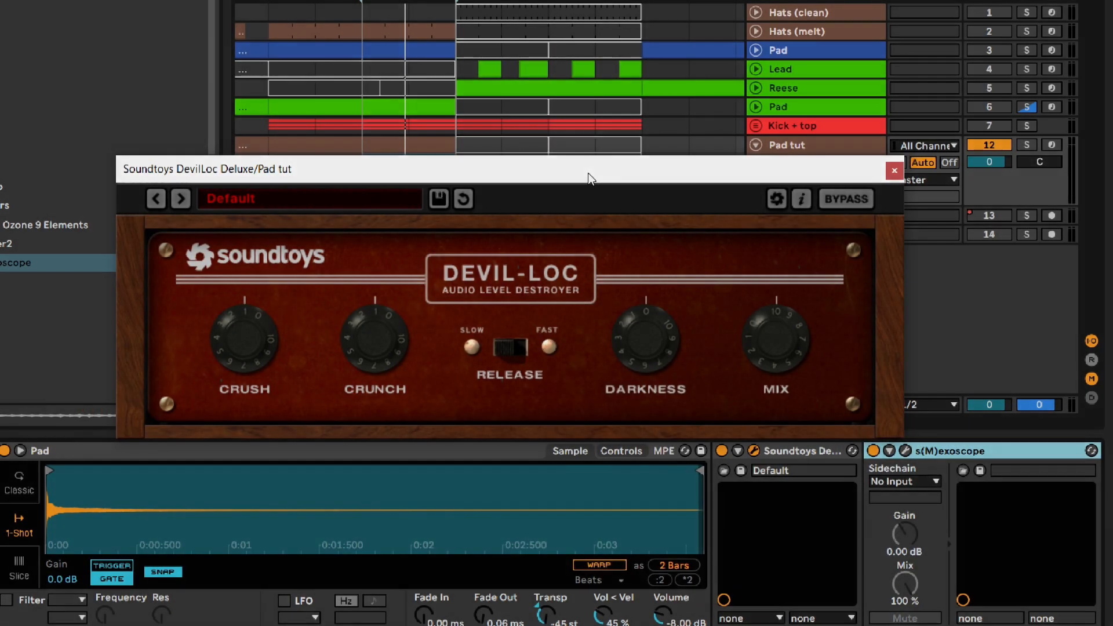
- Try DevilLoc Deluxe on the pad with Crunch raised to about 6
left_click(588, 173)
left_click_drag(405, 175, 468, 174)
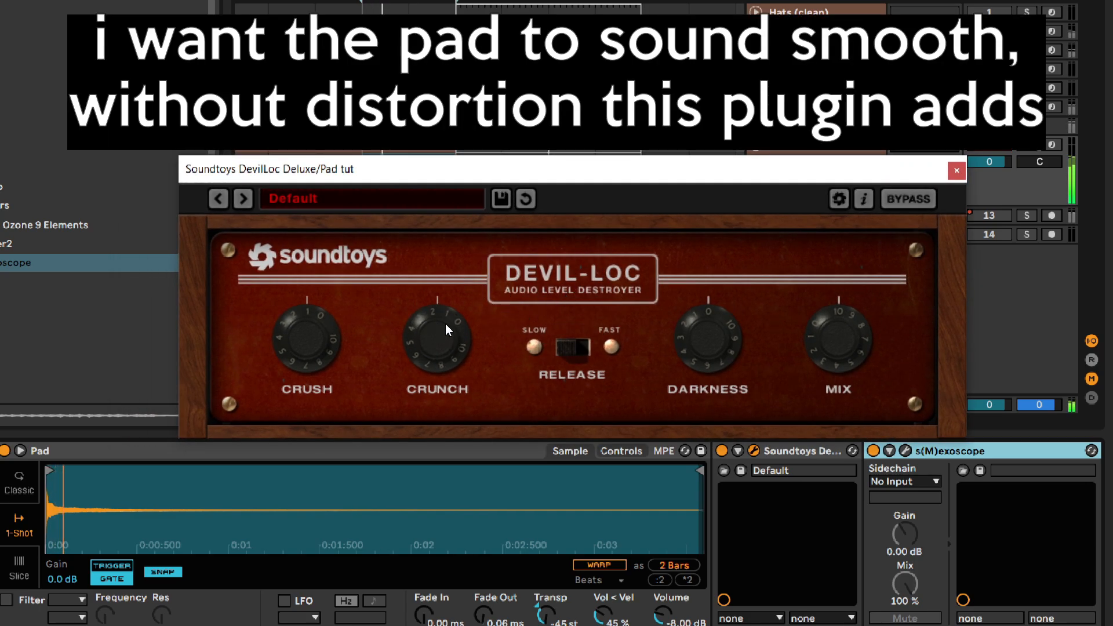
mouse_move(445, 305)
left_mouse_down()
mouse_move(447, 284)
mouse_move(433, 343)
mouse_move(444, 296)
left_mouse_up()
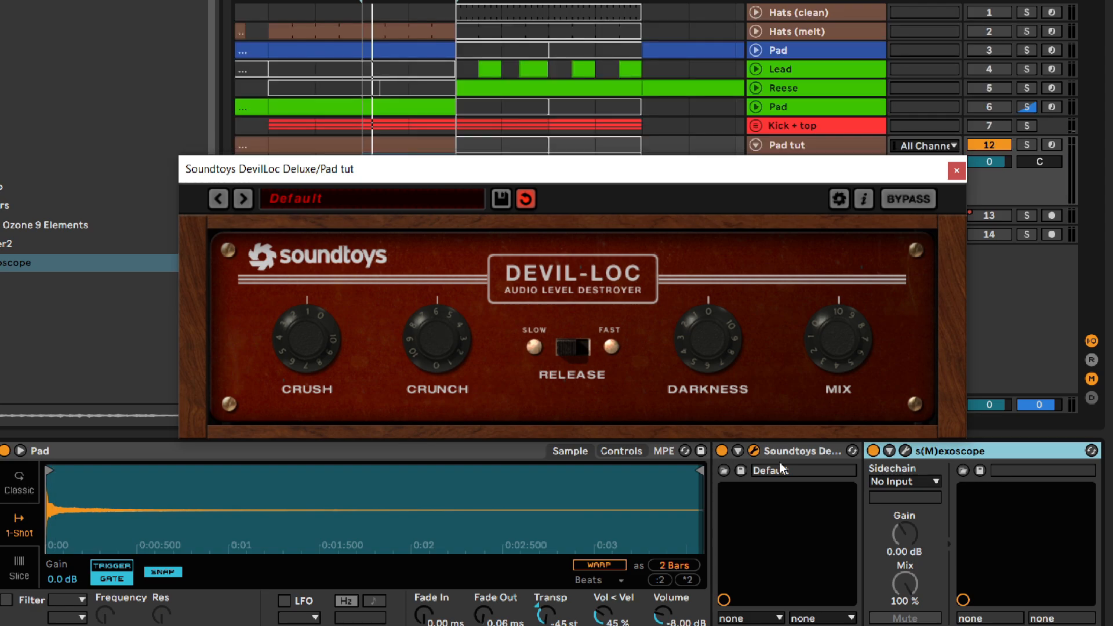
- Replace DevilLoc on the Pad tut track with a Limiter placed before s(M)exoscope, and open the s(M)exoscope display
left_click(785, 456)
key("Delete")
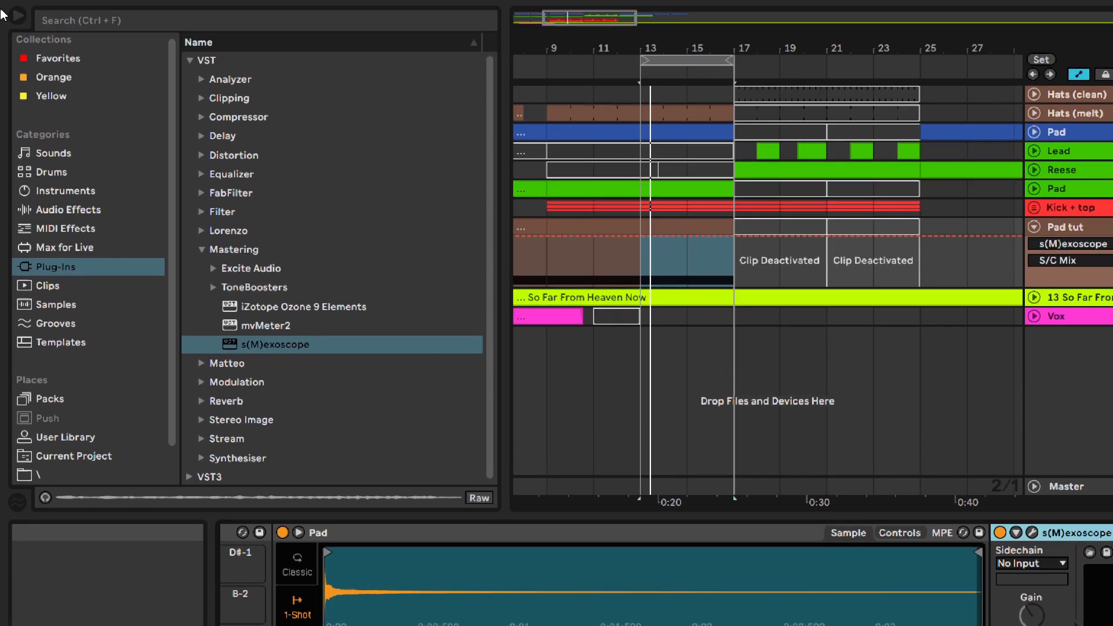
left_click(64, 210)
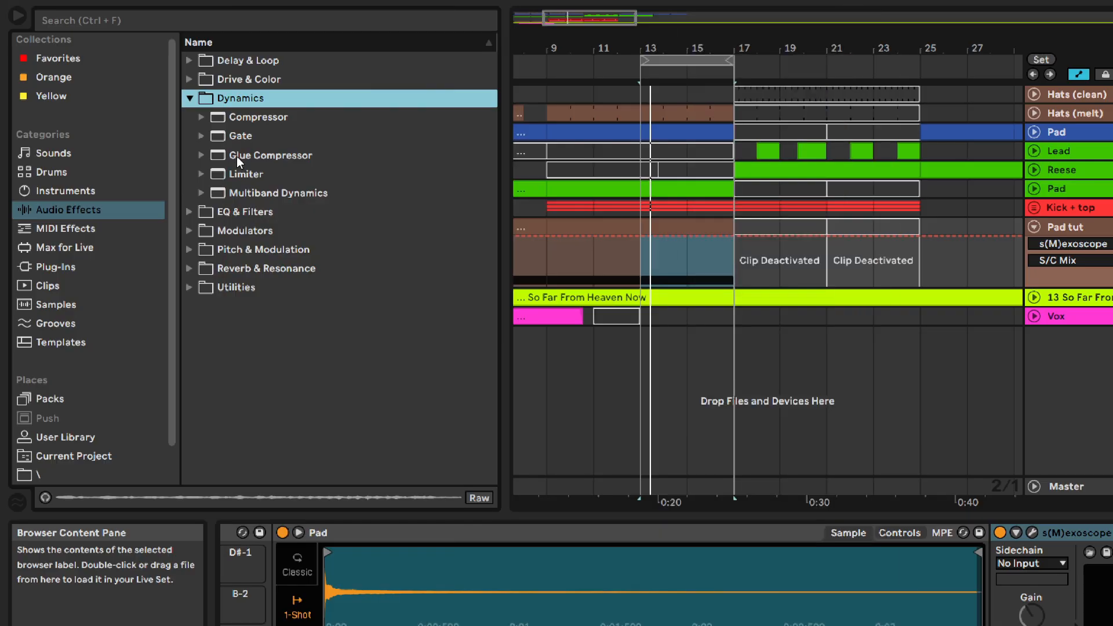
left_click(238, 174)
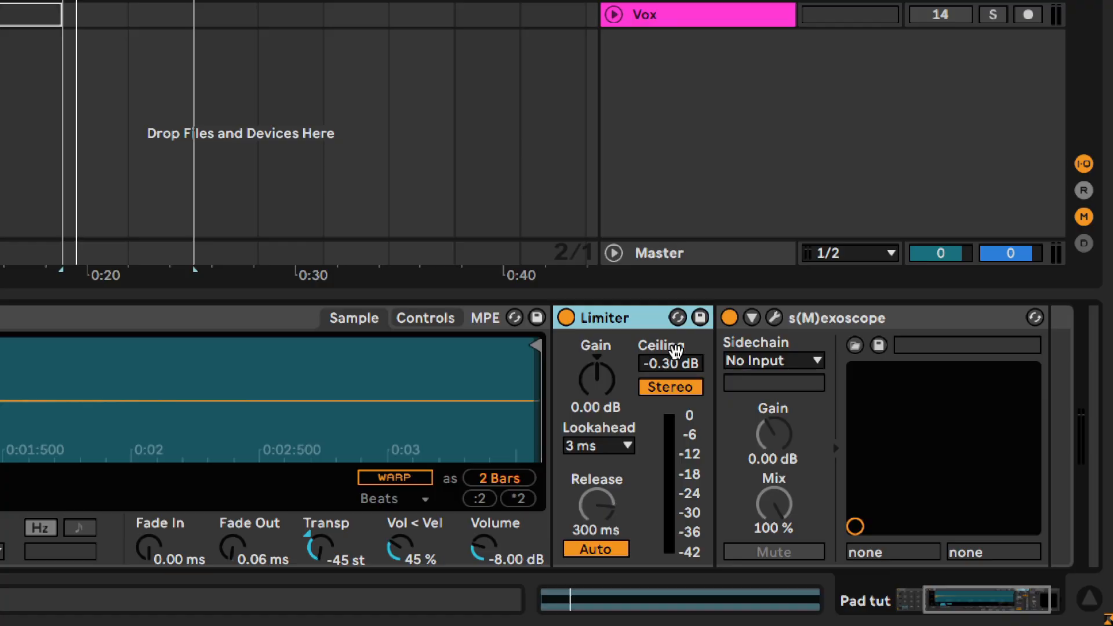
left_click(774, 318)
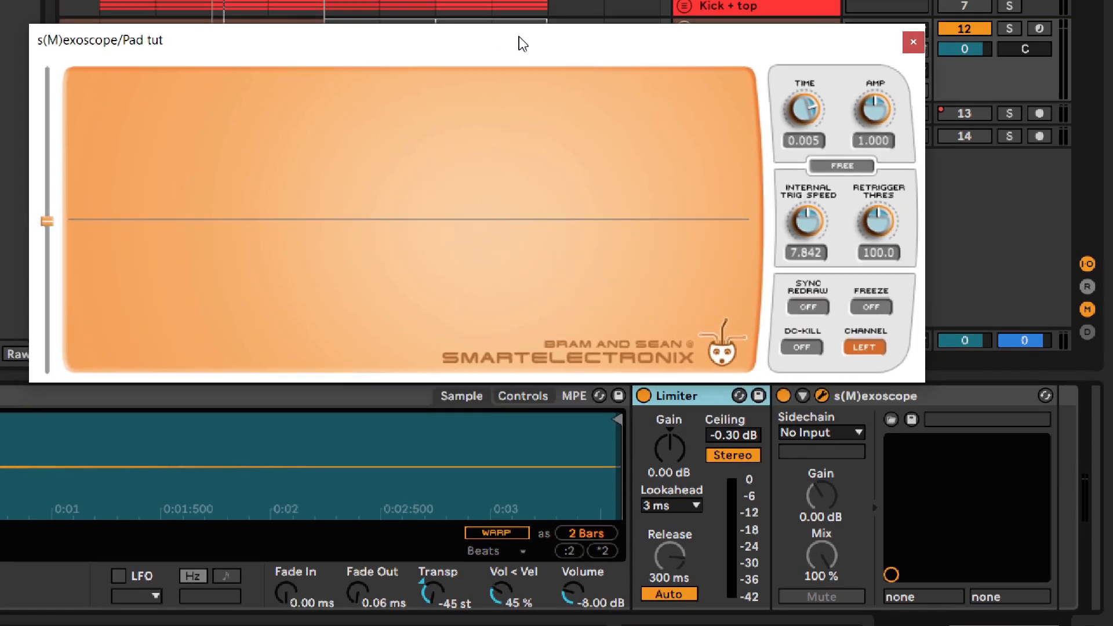
- Play the pad and try the Limiter with a -8.81 dB ceiling and 10.8 dB gain, comparing it bypassed and active
left_click_drag(519, 36, 533, 43)
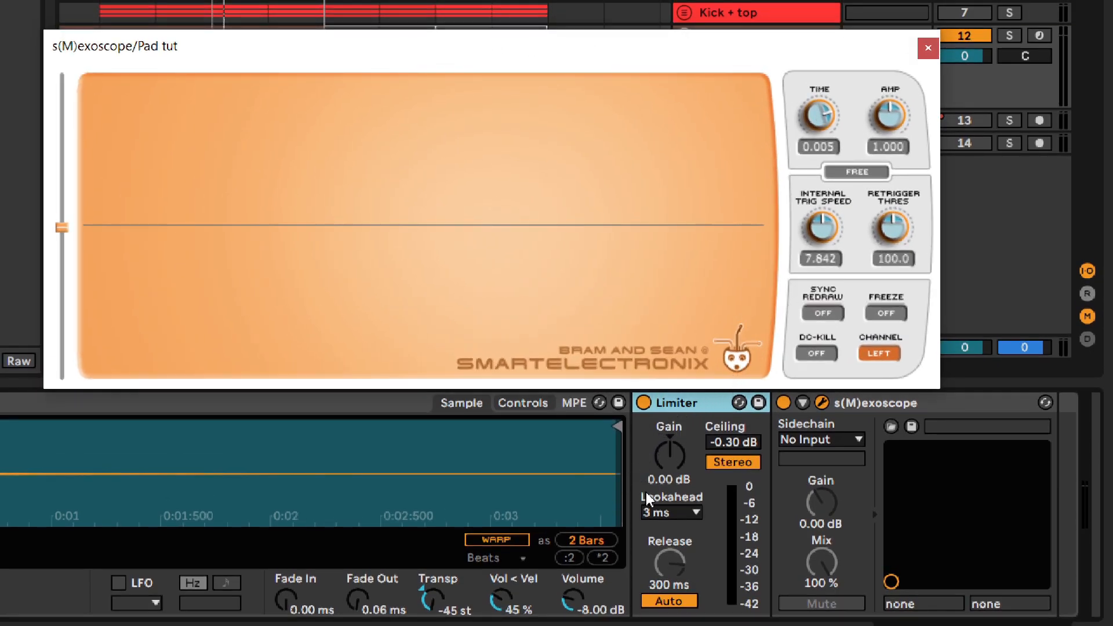
key("space")
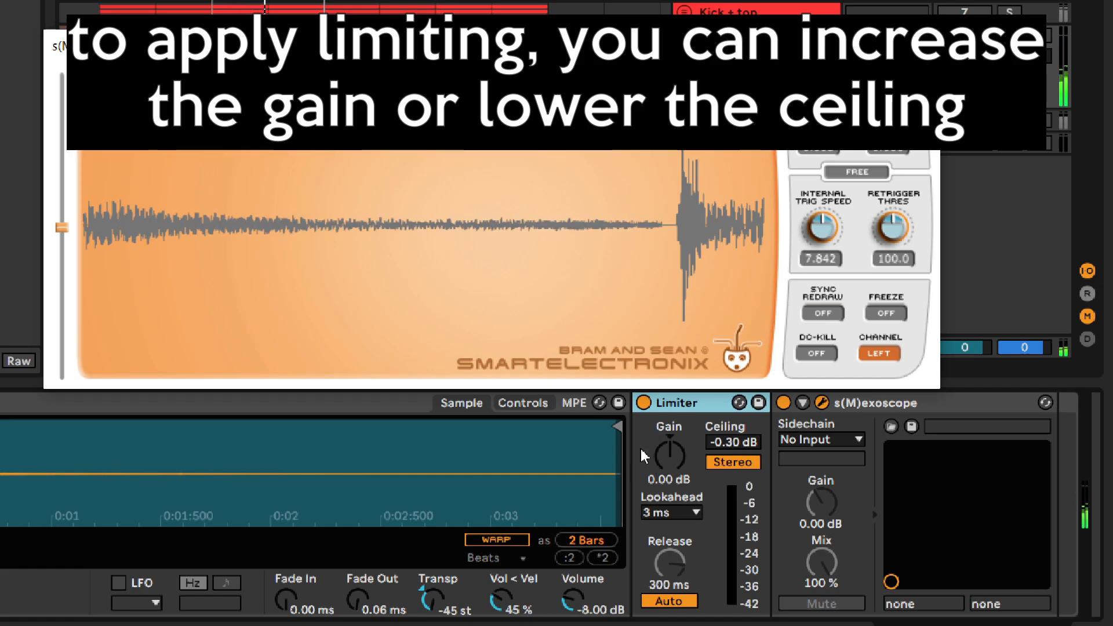
left_click_drag(733, 442, 734, 546)
left_click_drag(676, 452, 677, 413)
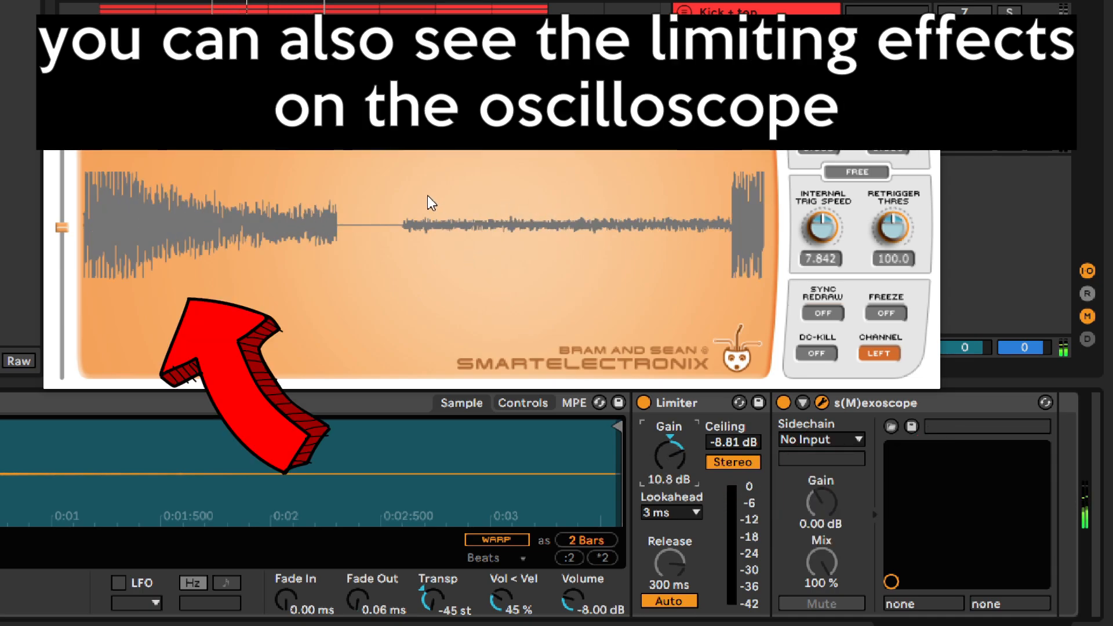
left_click(643, 402)
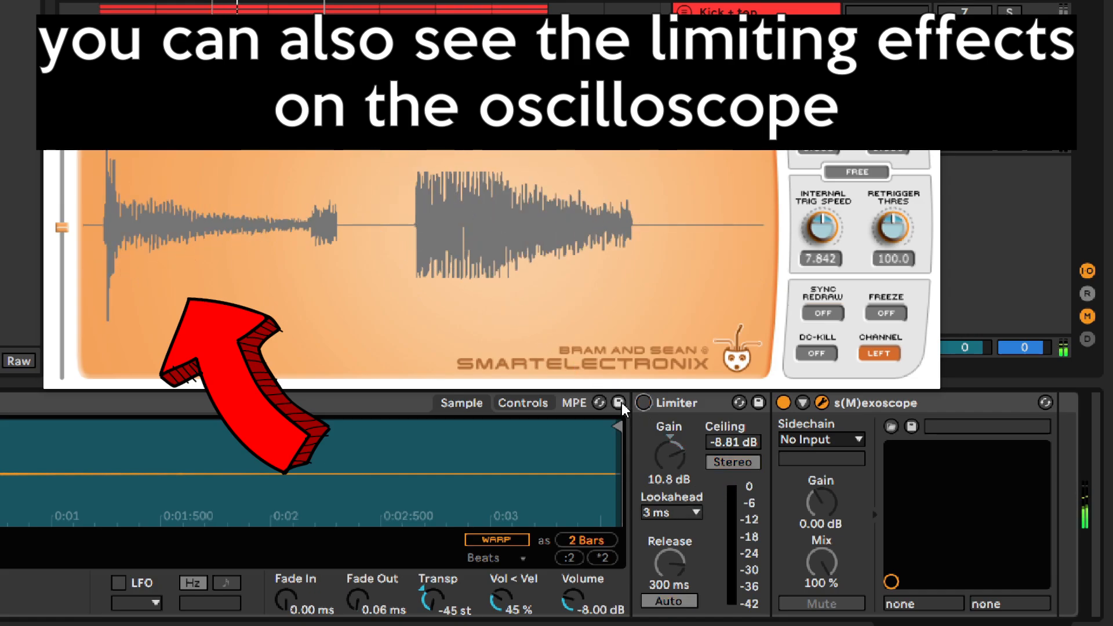
left_click(643, 402)
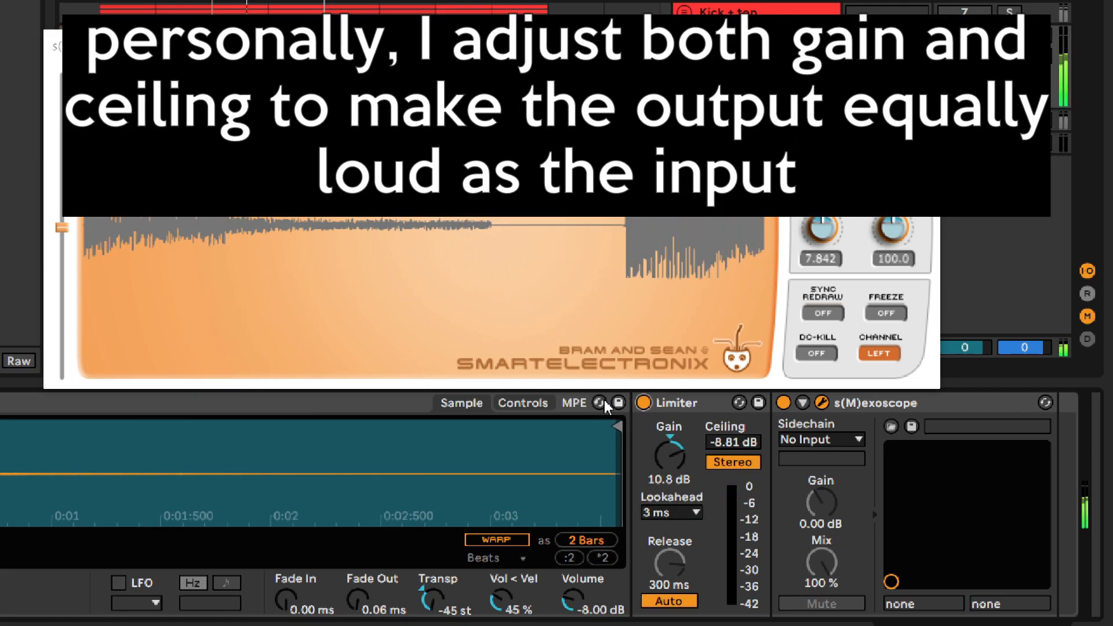
- Set the Limiter's gain to 14.6 dB and ceiling to -14.6 dB, and compare the pad with the Limiter bypassed
left_click(663, 449)
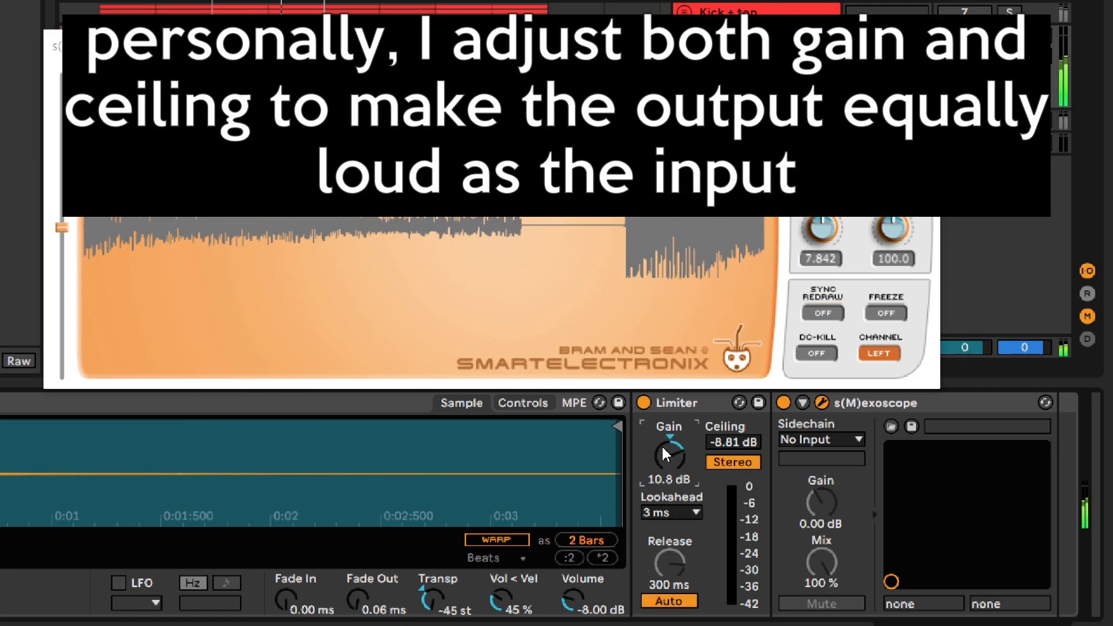
type("14.6")
key("Return")
left_click(712, 444)
type("-14.6")
key("Return")
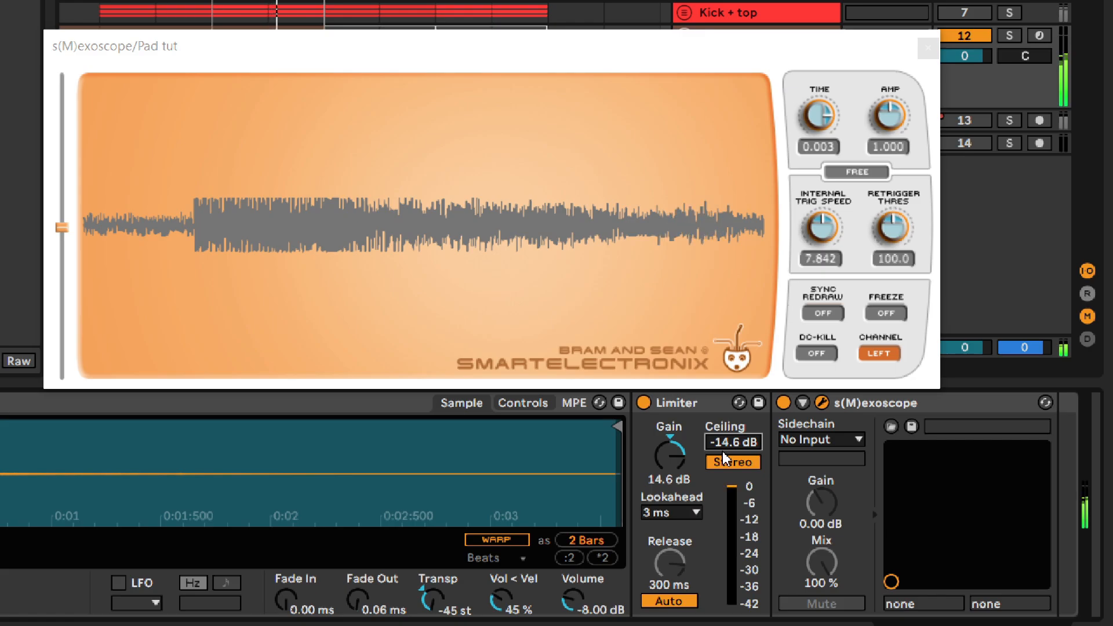
left_click(642, 402)
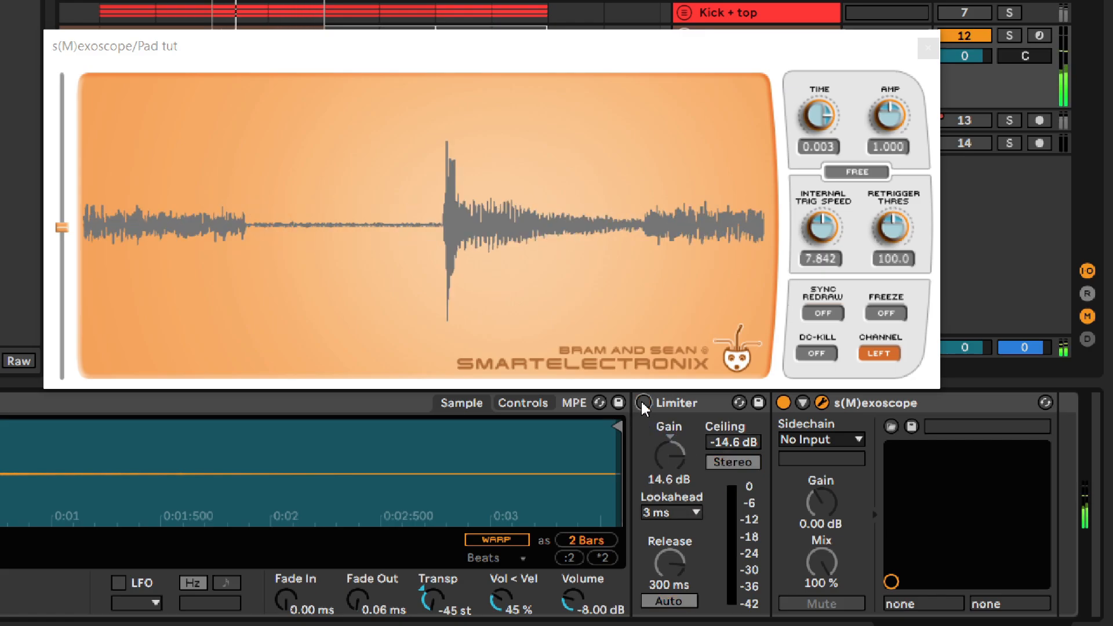
left_click(748, 451)
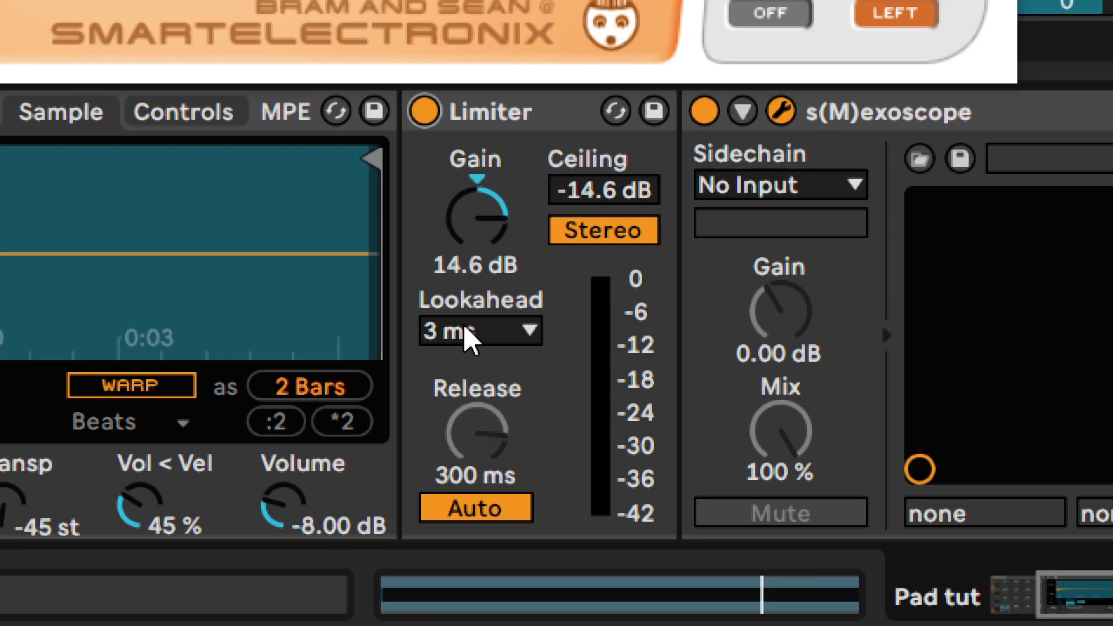
- Turn off the Limiter's automatic release, keep Lookahead at 3 ms and lower the release time to 0.01 ms
key("ctrl")
key("ctrl")
left_click(470, 510)
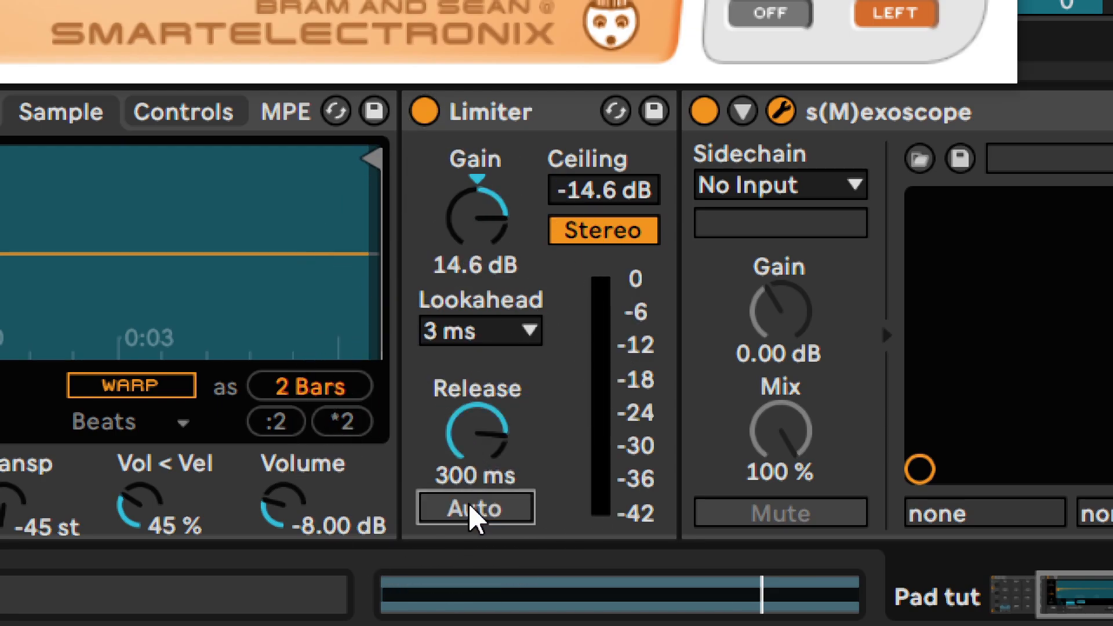
left_click_drag(466, 429, 467, 490)
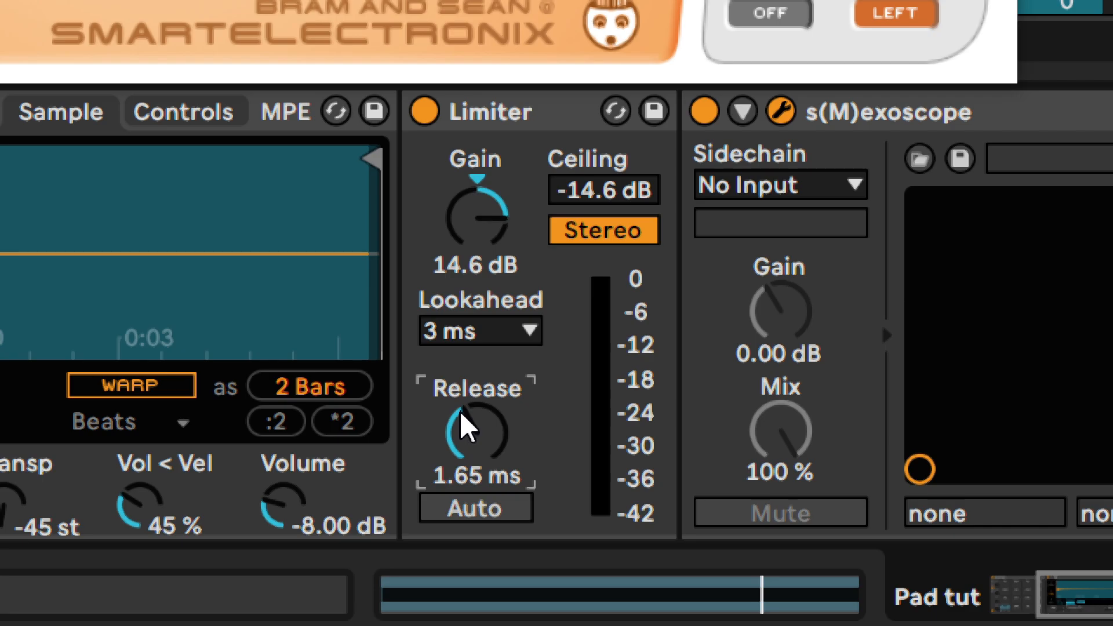
left_click(449, 340)
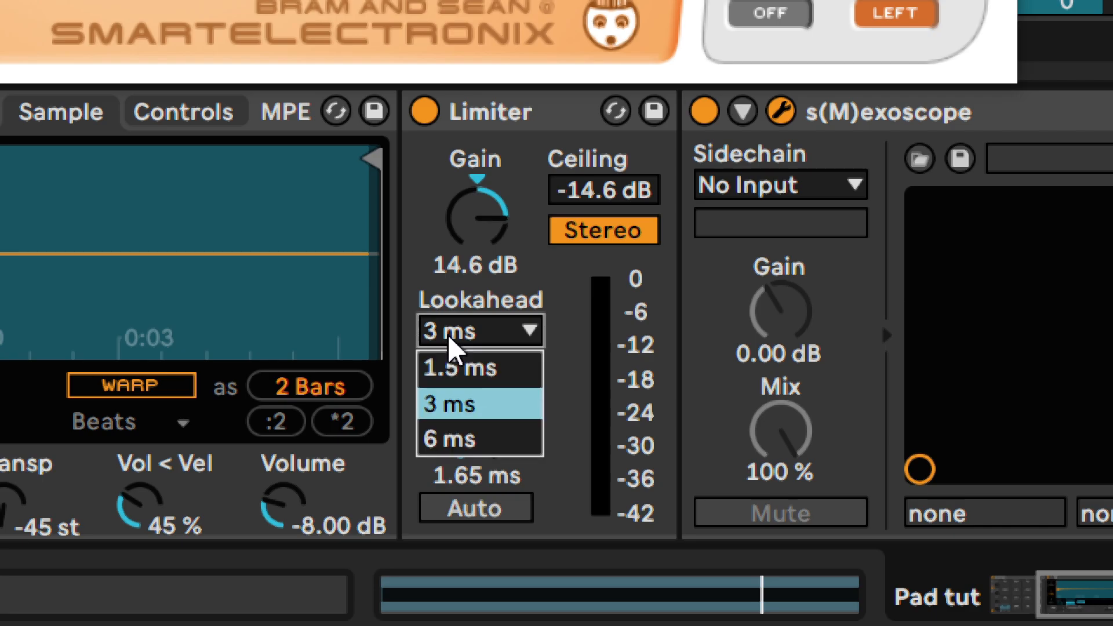
left_click(453, 400)
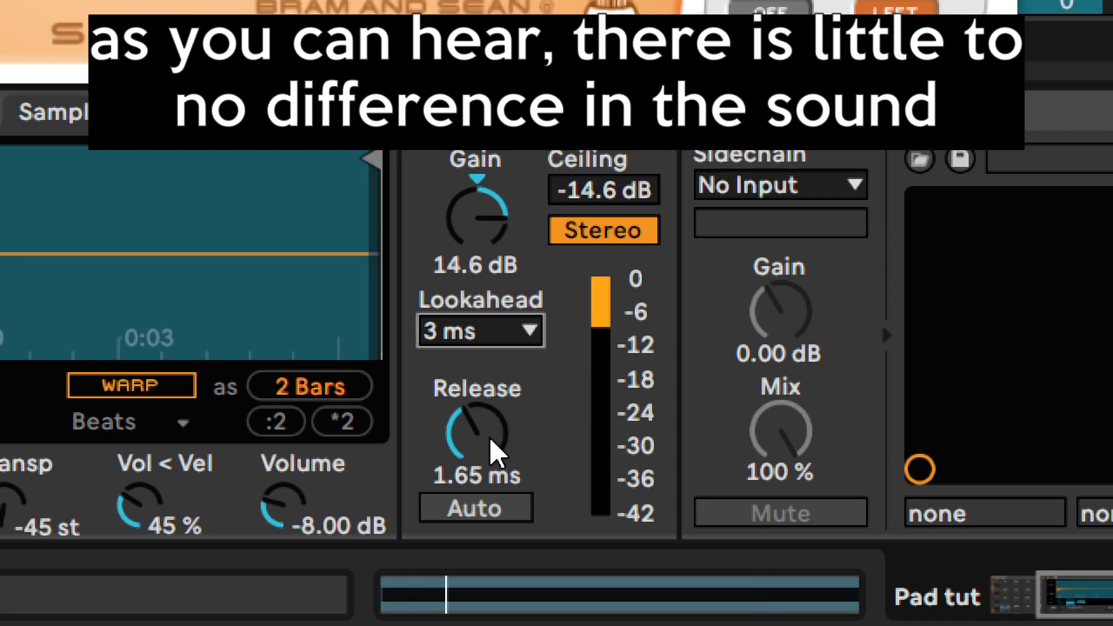
left_click_drag(495, 455, 476, 400)
left_click_drag(472, 455, 472, 429)
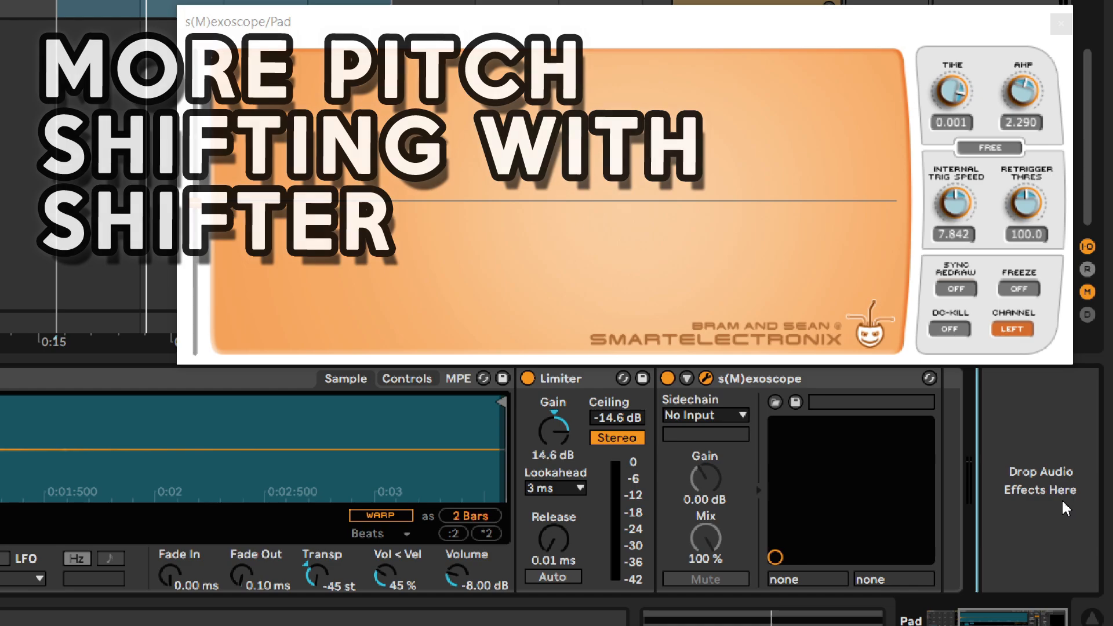
- Replace s(M)exoscope on the Pad track with a Shifter placed after the Limiter
left_click(822, 380)
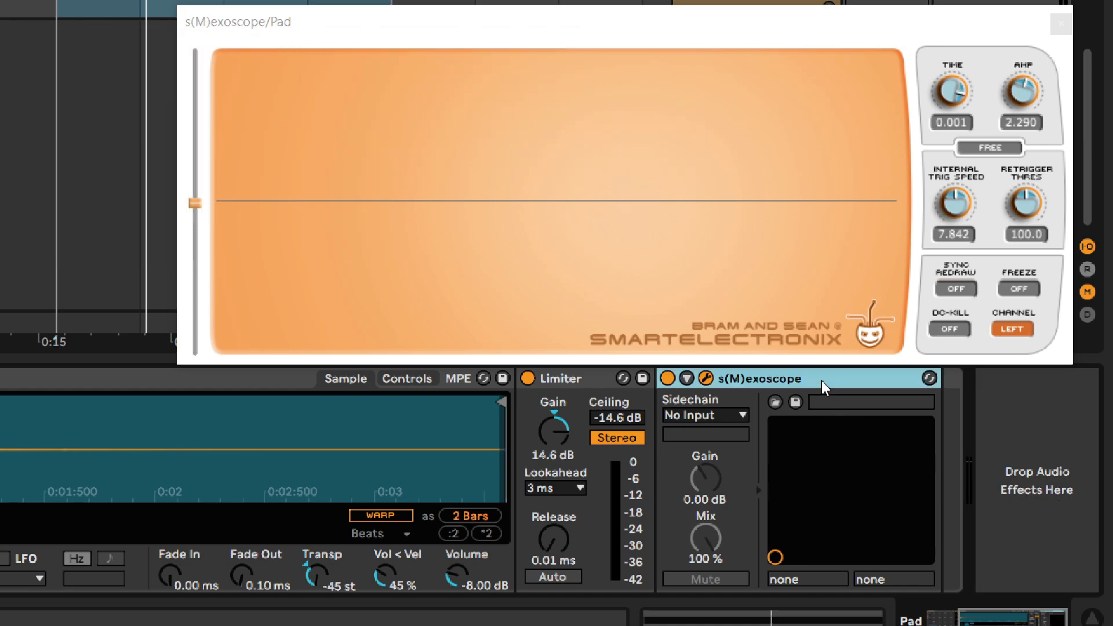
key("Delete")
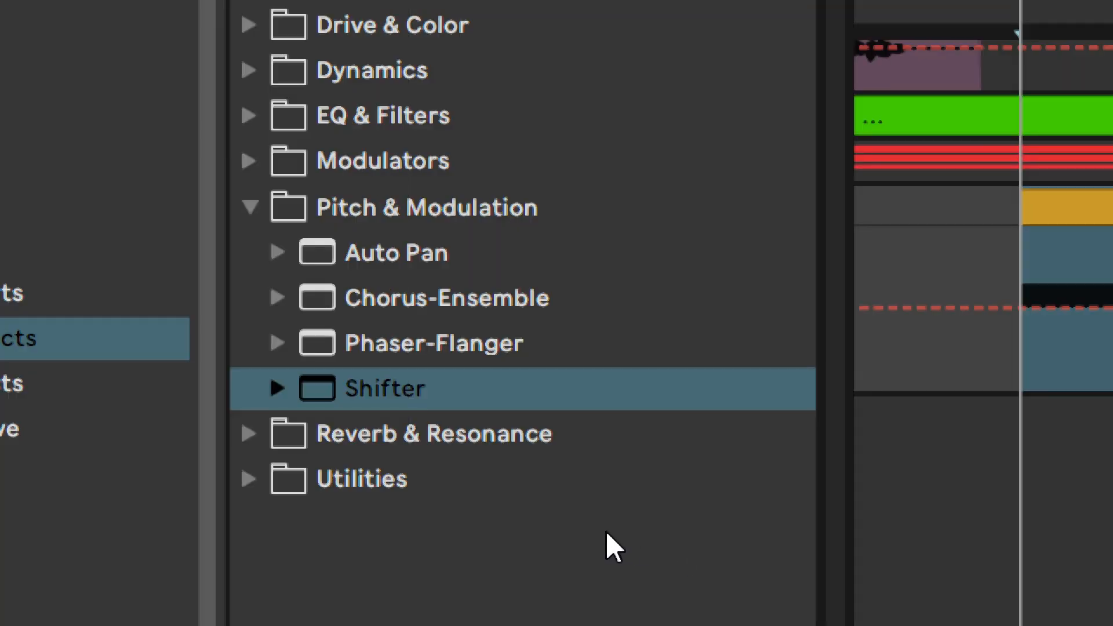
left_click_drag(363, 387, 515, 547)
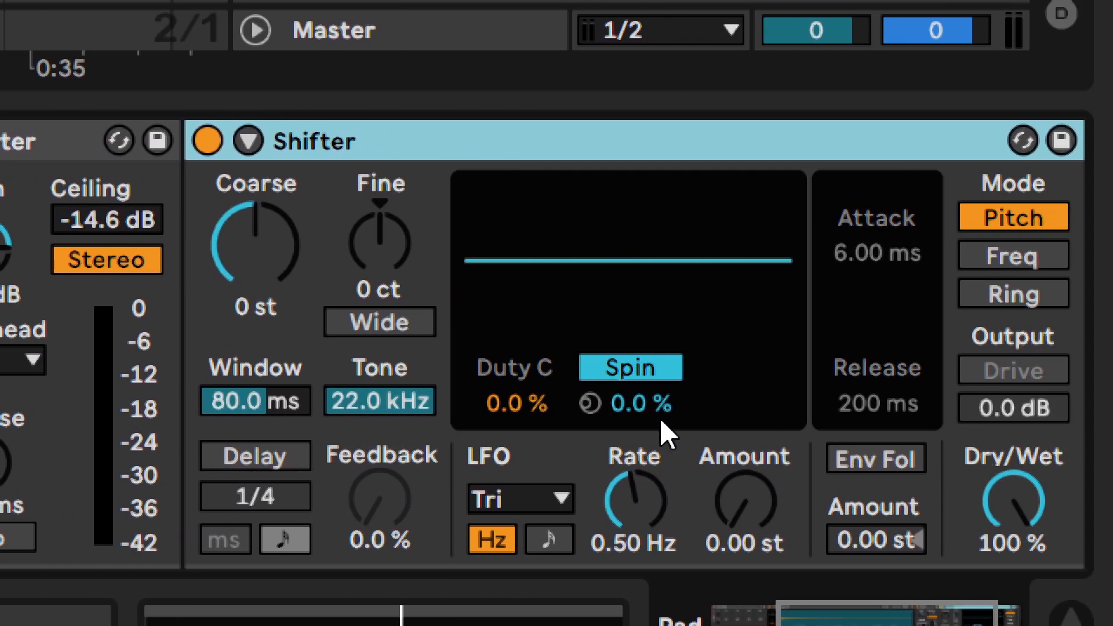
- Set the Shifter's Coarse pitch to -9 st and its Window to 144 ms
left_click(238, 409)
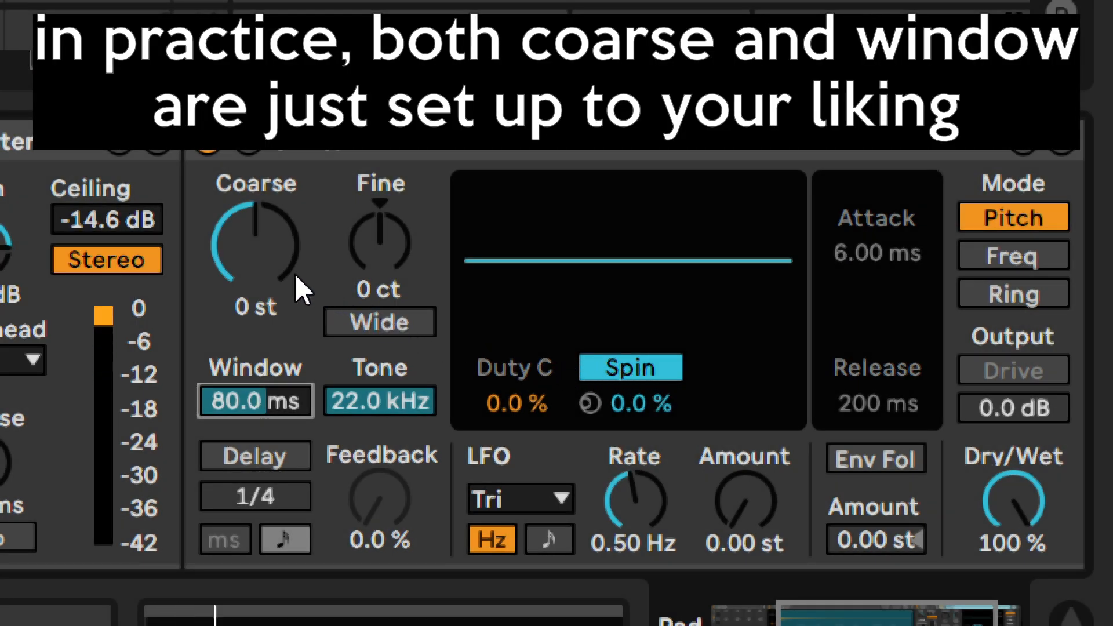
left_click_drag(247, 255, 247, 279)
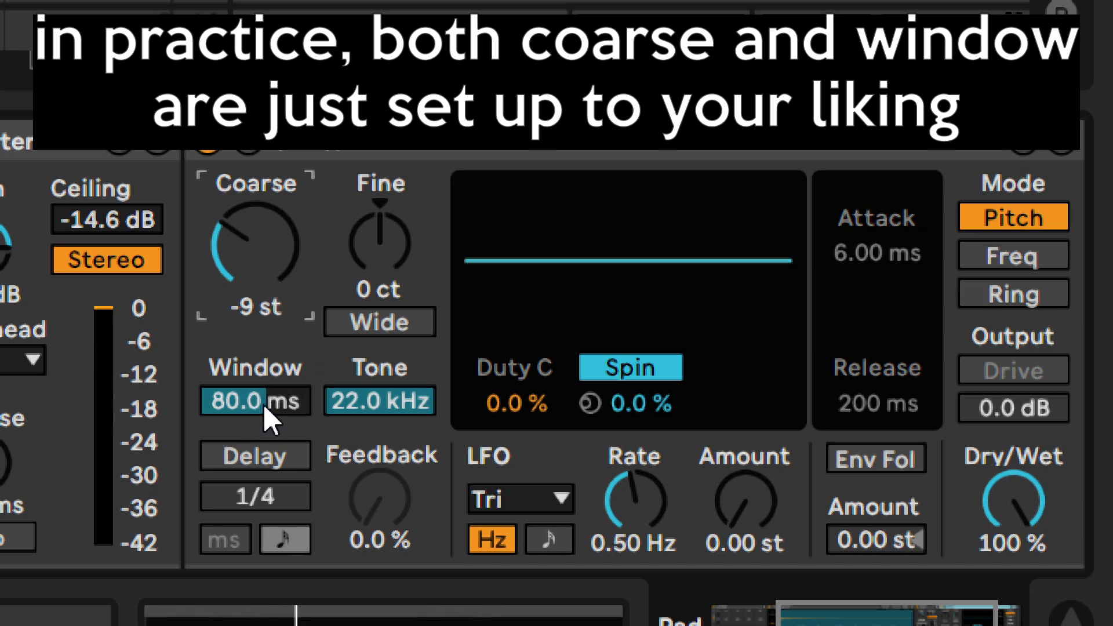
mouse_move(267, 401)
left_mouse_down()
mouse_move(269, 441)
mouse_move(271, 406)
left_mouse_up()
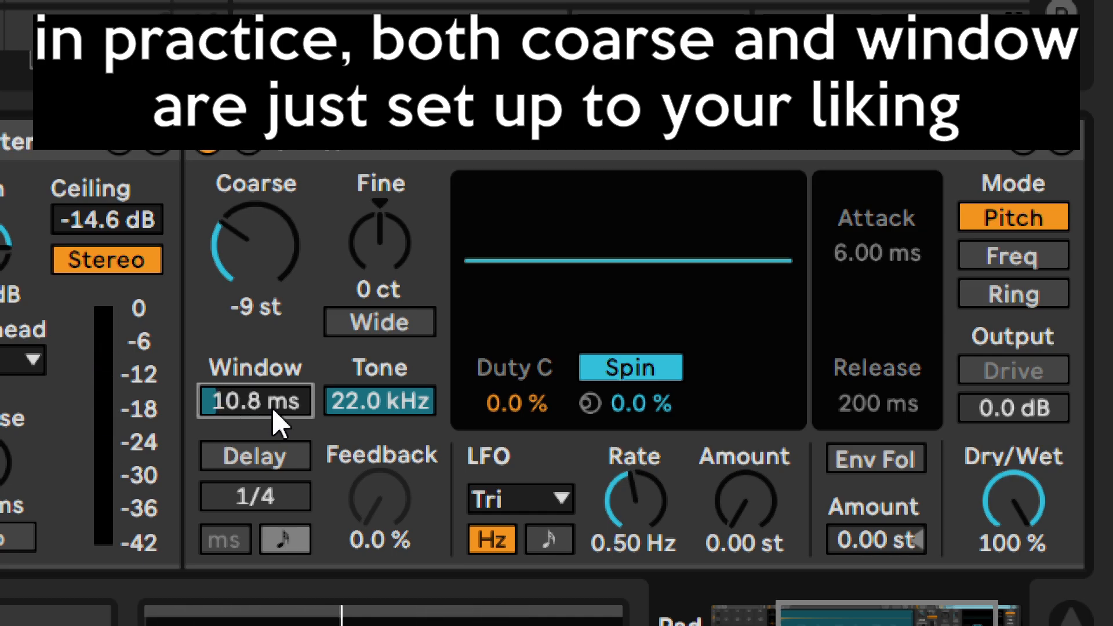
mouse_move(271, 405)
left_mouse_down()
mouse_move(271, 383)
mouse_move(273, 405)
left_mouse_up()
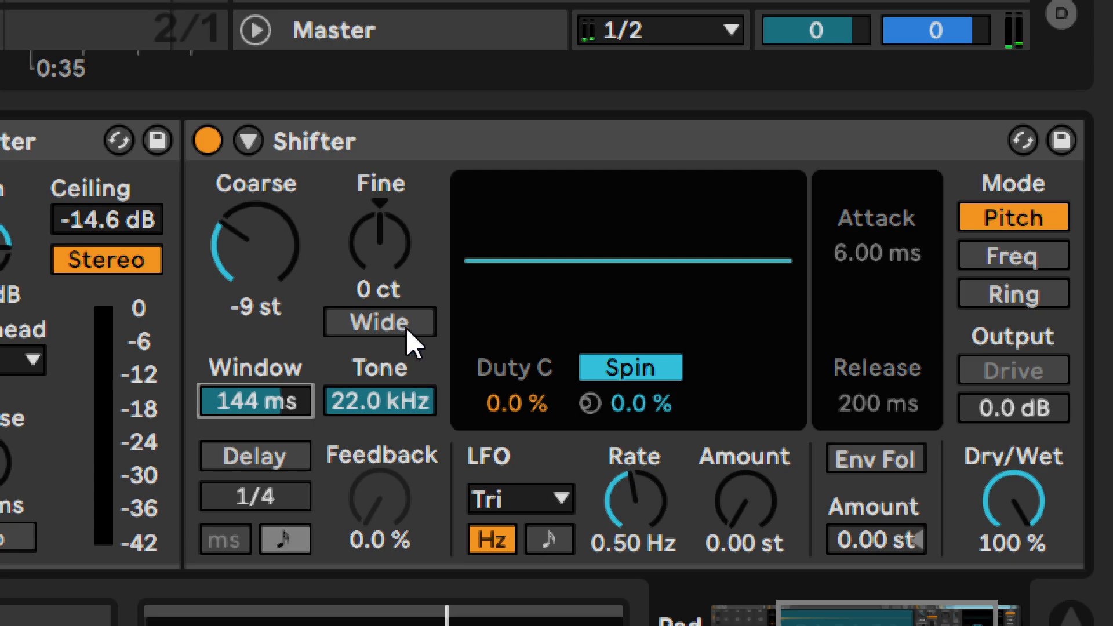
- Enable the Shifter's Wide option with a 27 ct Spread and set its Tone to 19.5 kHz
left_click(406, 326)
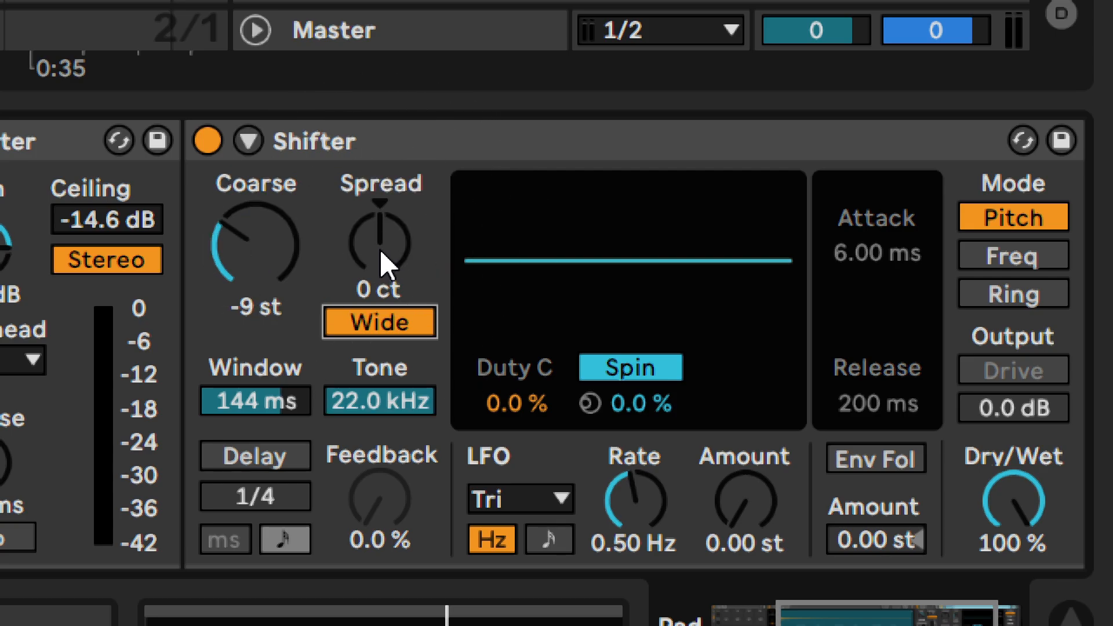
mouse_move(371, 261)
left_mouse_down()
mouse_move(371, 217)
mouse_move(365, 281)
mouse_move(366, 241)
left_mouse_up()
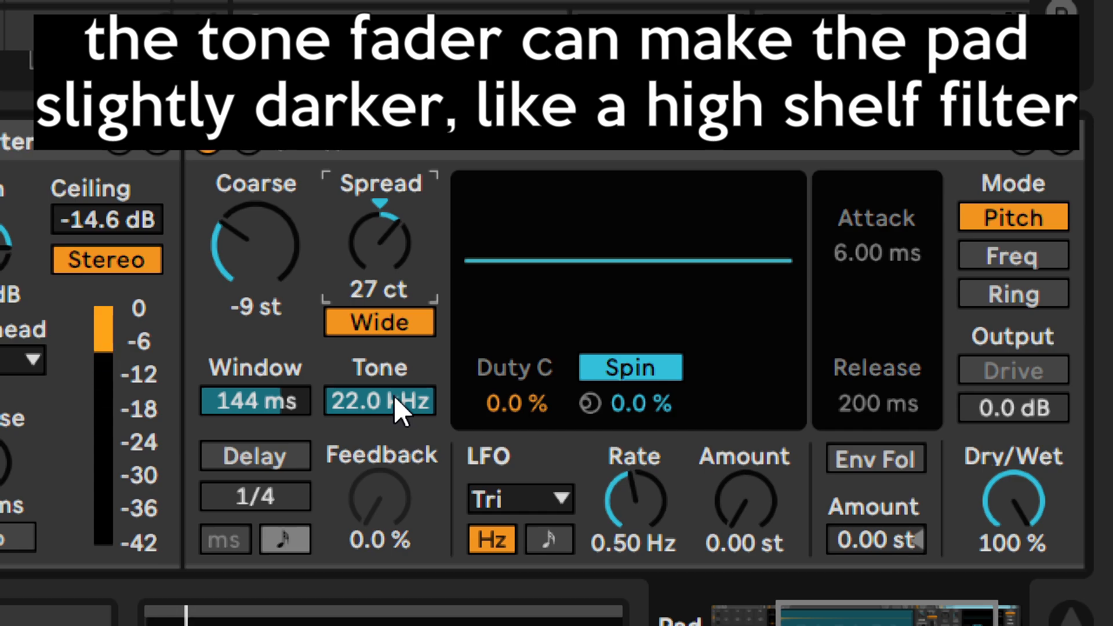
left_click_drag(394, 397, 395, 447)
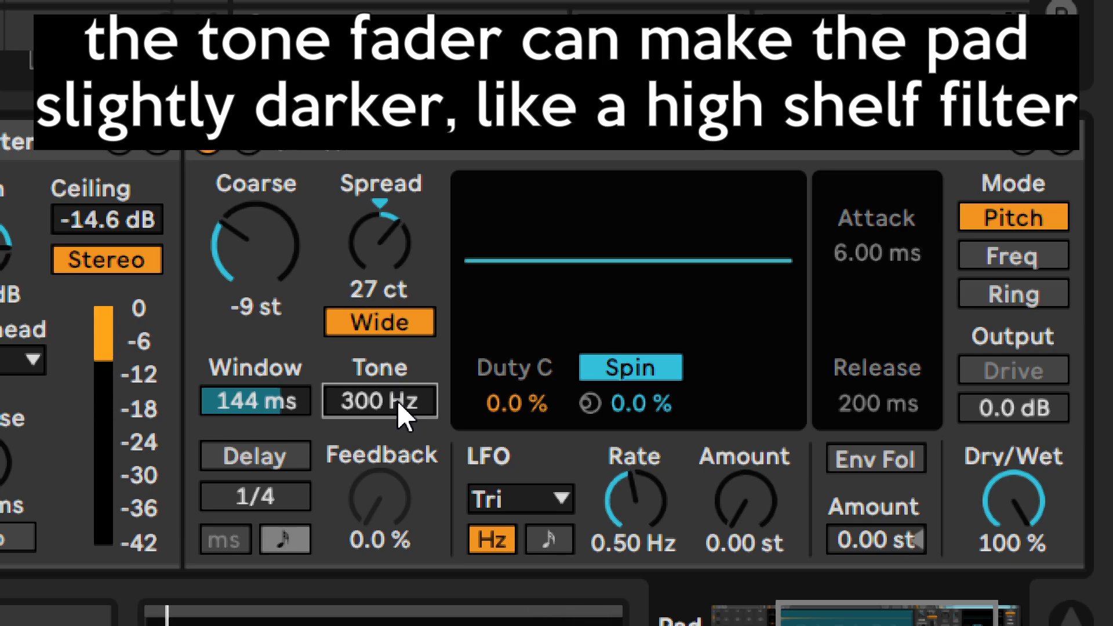
mouse_move(398, 415)
left_mouse_down()
mouse_move(398, 388)
mouse_move(394, 403)
left_mouse_up()
type("19")
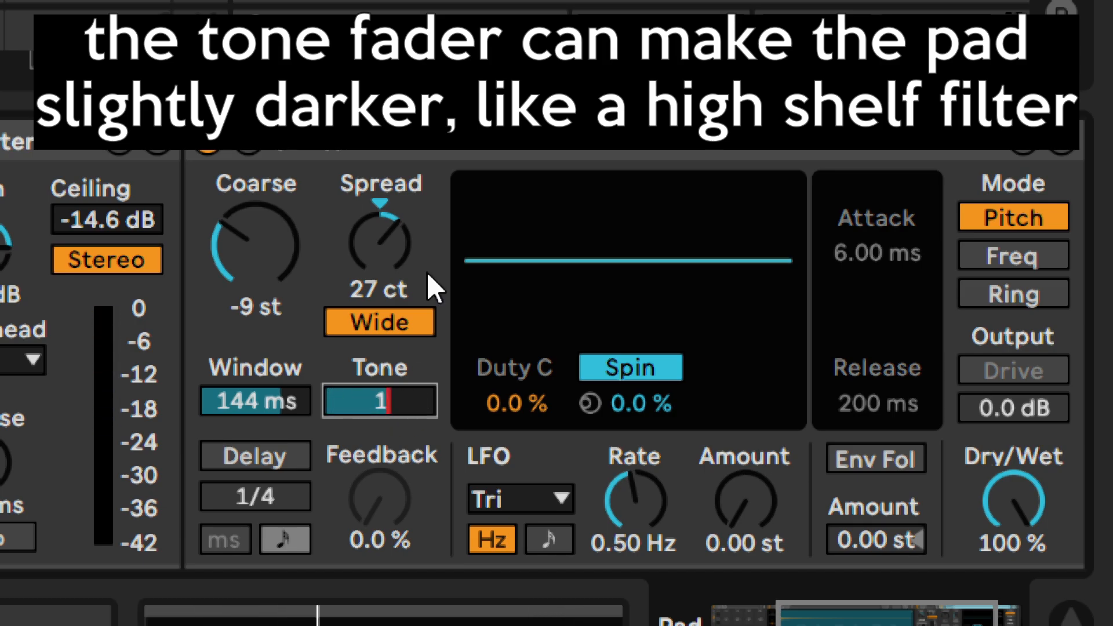
type("00")
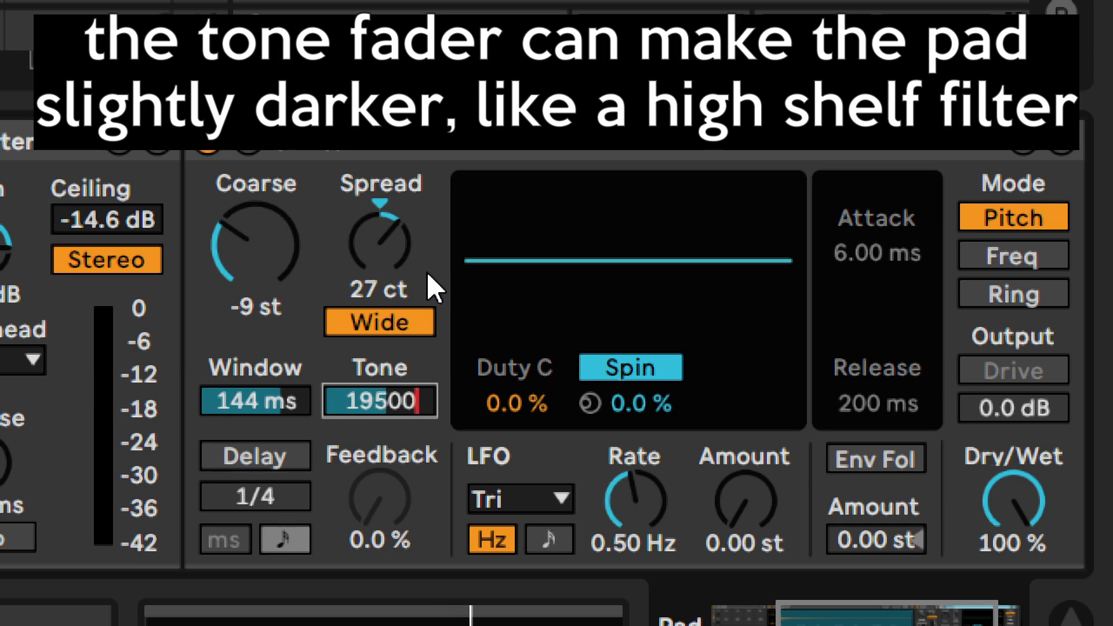
key("Return")
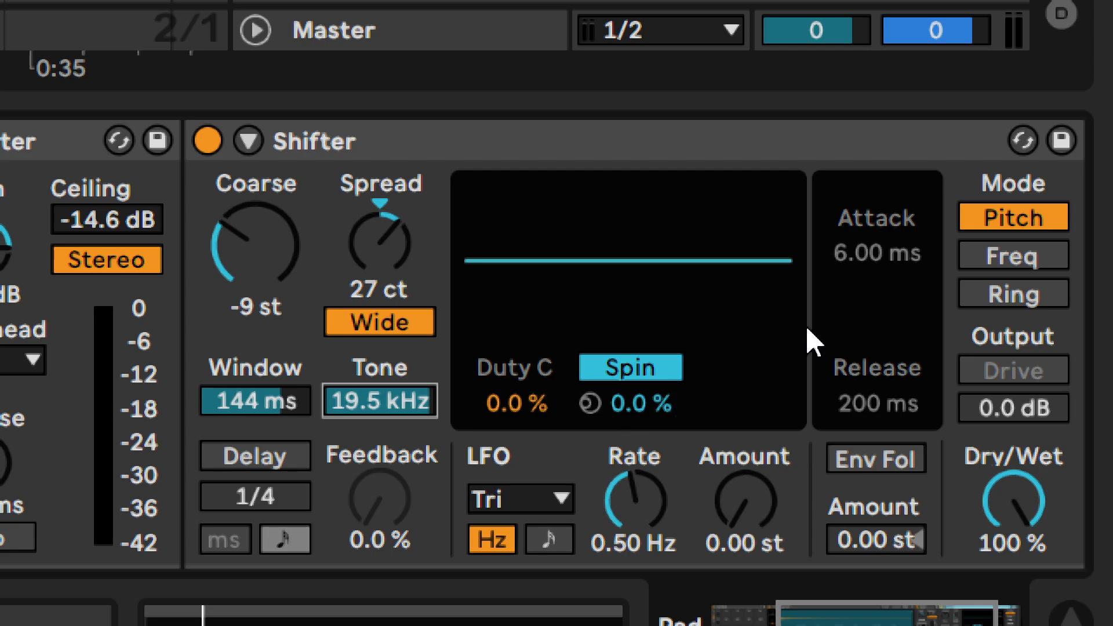
- Switch the pad's Shifter from Pitch to Freq mode
left_click(990, 249)
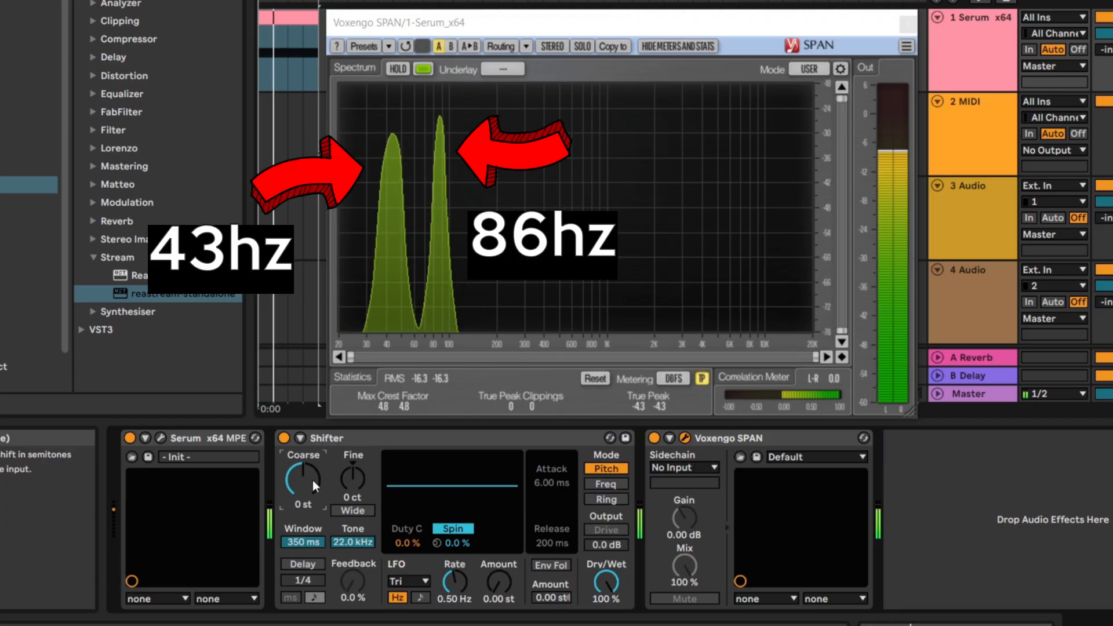
- On the Serum track's Shifter, raise Coarse to 10 st in Pitch mode, and switch to Freq mode and raise Coarse beyond 10 Hz
left_click_drag(312, 480, 312, 480)
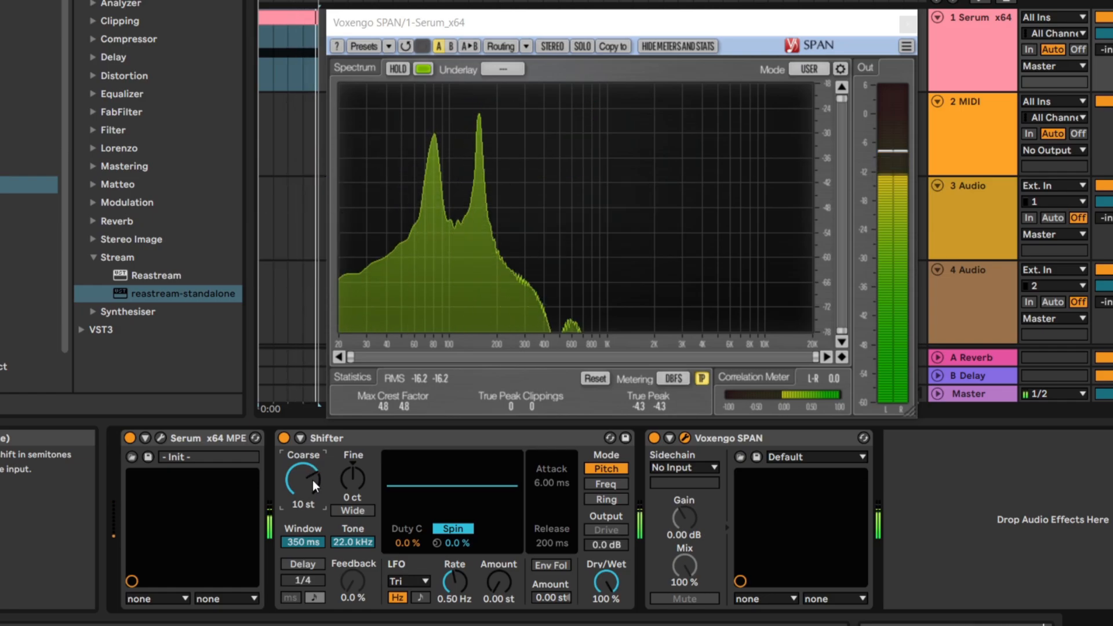
left_click(608, 485)
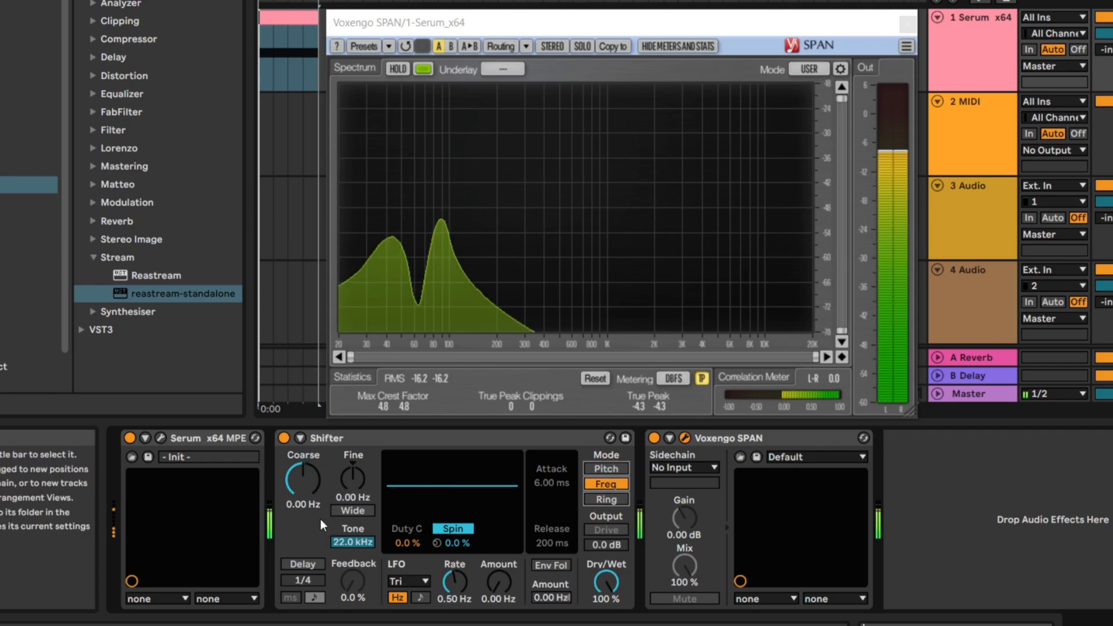
key("Up")
key("Up")
key("Up")
key("Up")
key("Up")
key("Up")
key("Up")
key("Up")
key("Up")
key("Up")
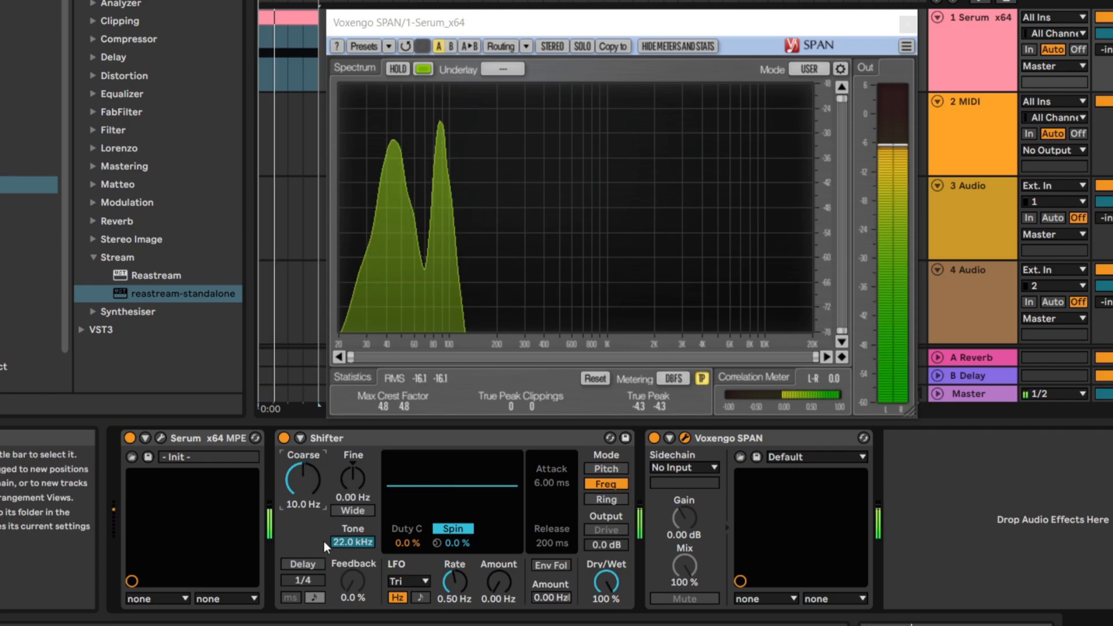
key("Up")
key("Up")
key("Up")
key("Up")
key("Up")
key("Up")
key("Up")
key("Up")
key("Up")
key("Up")
key("Up")
key("Up")
key("Up")
key("Up")
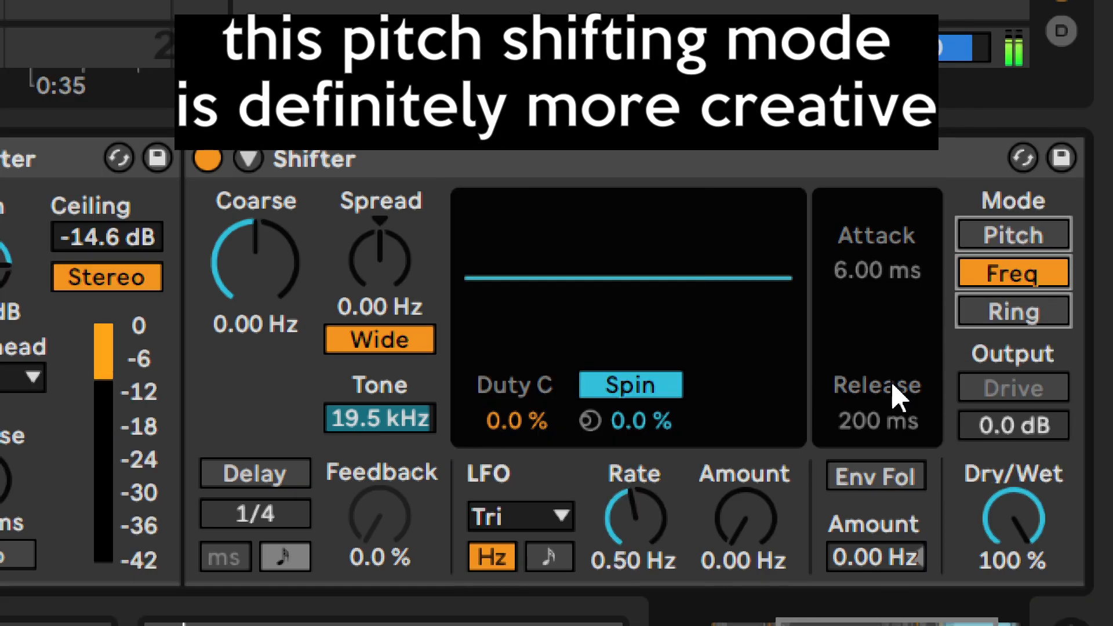
left_click_drag(316, 487, 316, 472)
- Sweep the pad Shifter's Coarse frequency to -520 Hz, up to 320 Hz and down to -2.16 kHz
left_click_drag(243, 265, 244, 332)
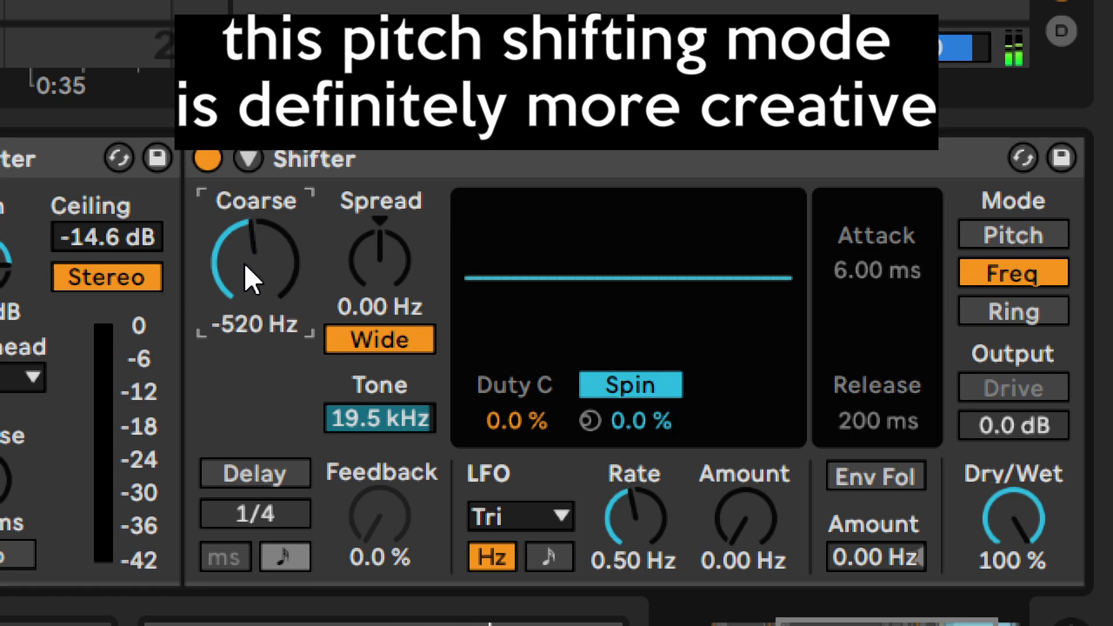
left_click_drag(243, 262, 244, 201)
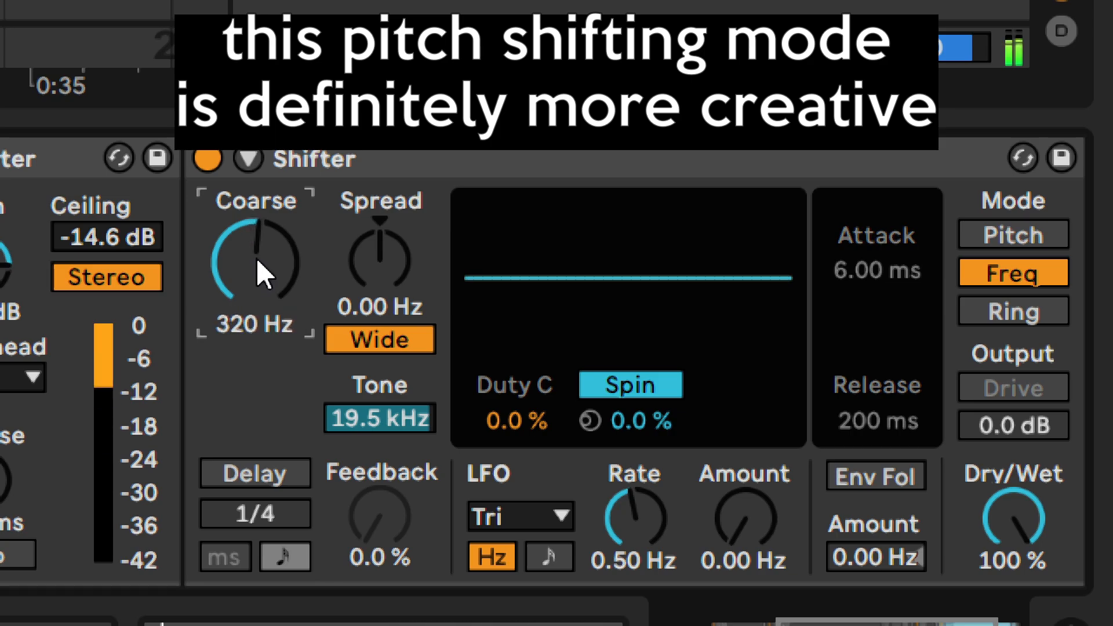
mouse_move(256, 257)
left_mouse_down()
mouse_move(255, 237)
mouse_move(261, 270)
left_mouse_up()
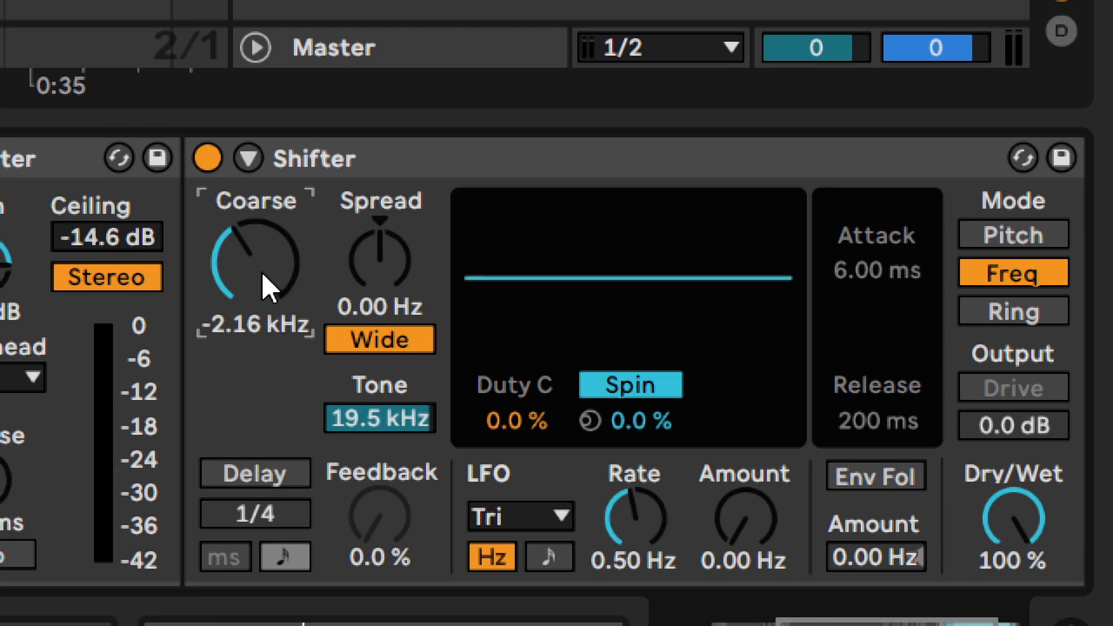
- Try the pad Shifter's Ring mode with Coarse lowered to 2.75 Hz, and return the Shifter to Pitch mode
left_click(1017, 313)
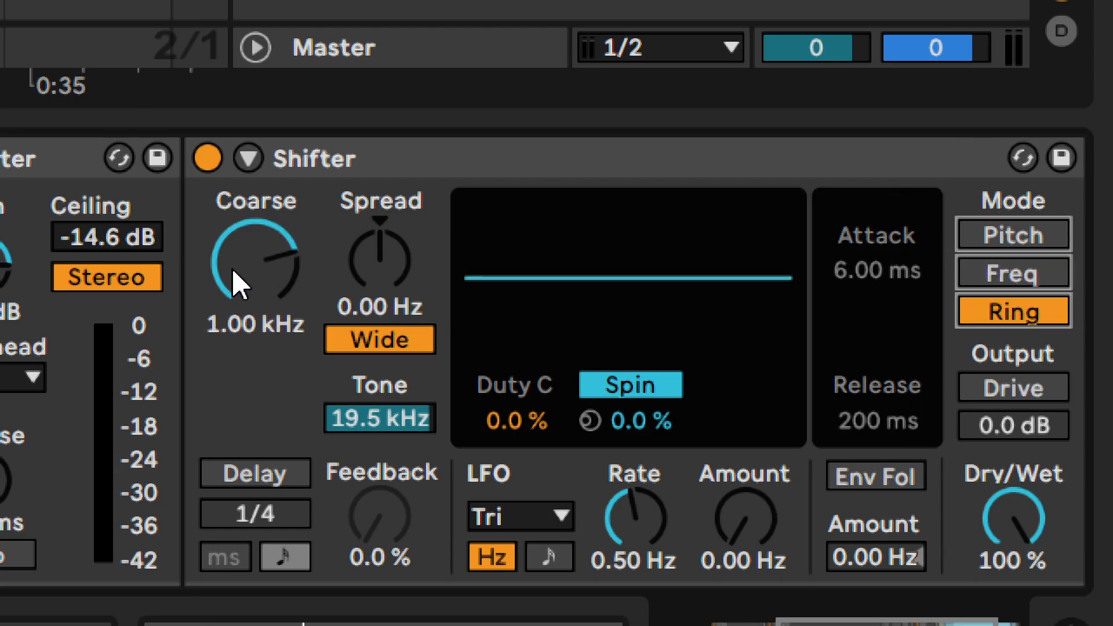
left_click_drag(231, 268, 232, 337)
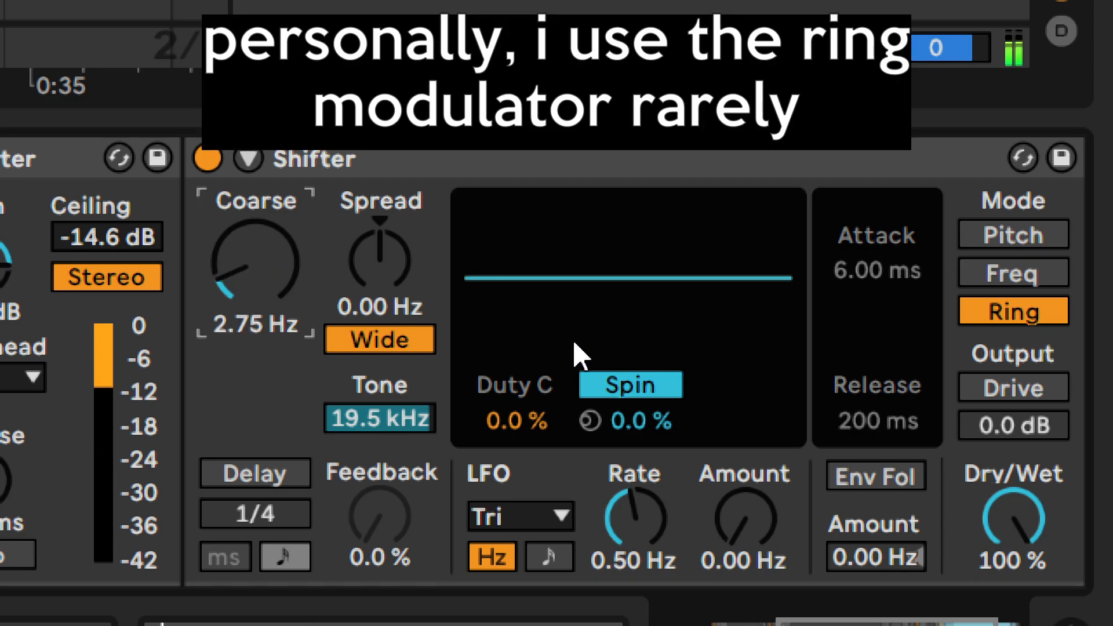
mouse_move(242, 284)
left_mouse_down()
mouse_move(247, 247)
mouse_move(249, 270)
left_mouse_up()
left_click(993, 237)
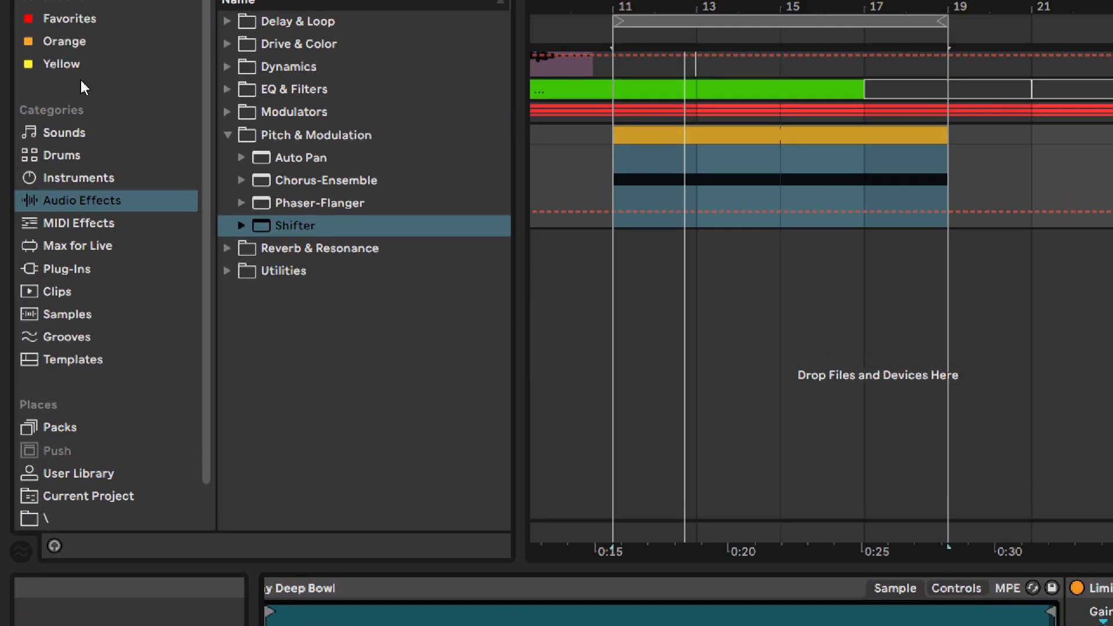
- Find Audio Effect Rack among the Utilities audio effects and insert it between the Limiter and the Shifter
left_click(225, 134)
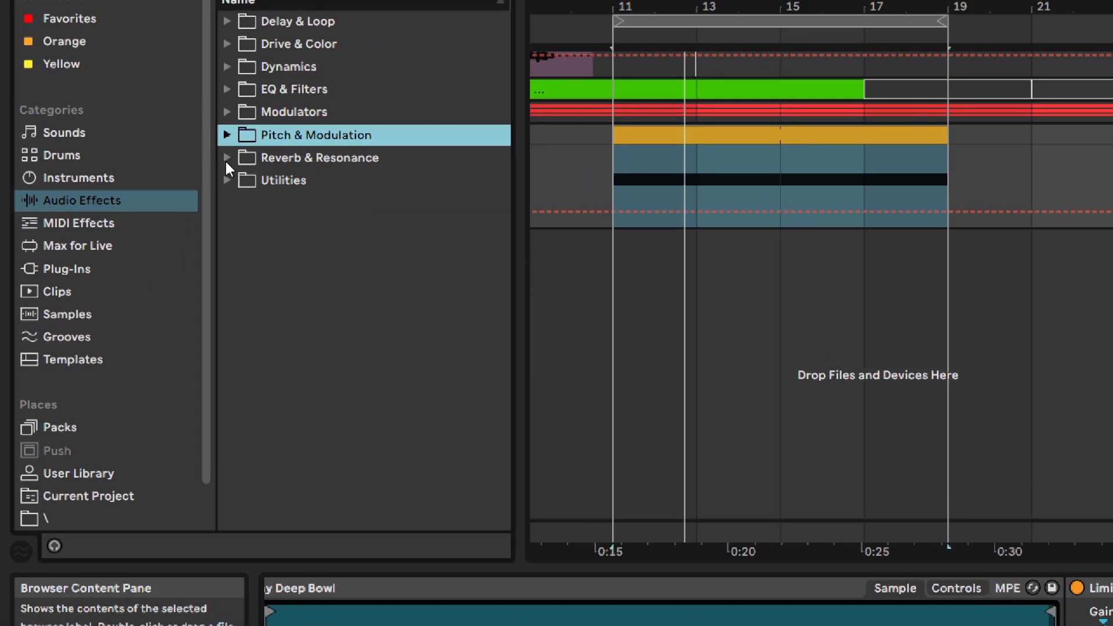
left_click(226, 180)
left_click(246, 224)
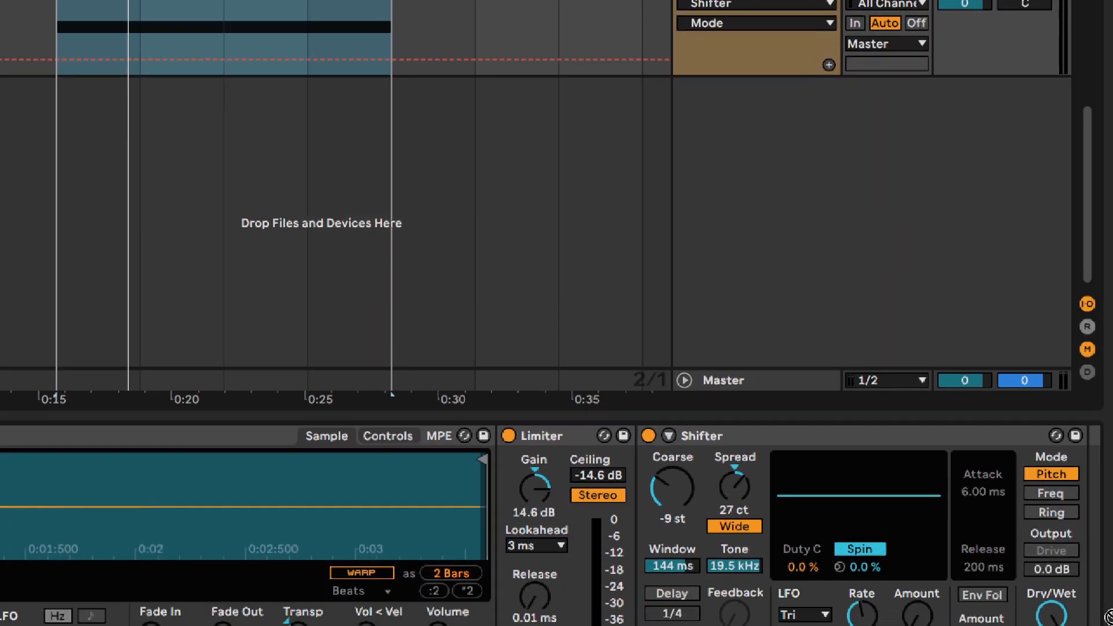
left_click_drag(1108, 617, 709, 551)
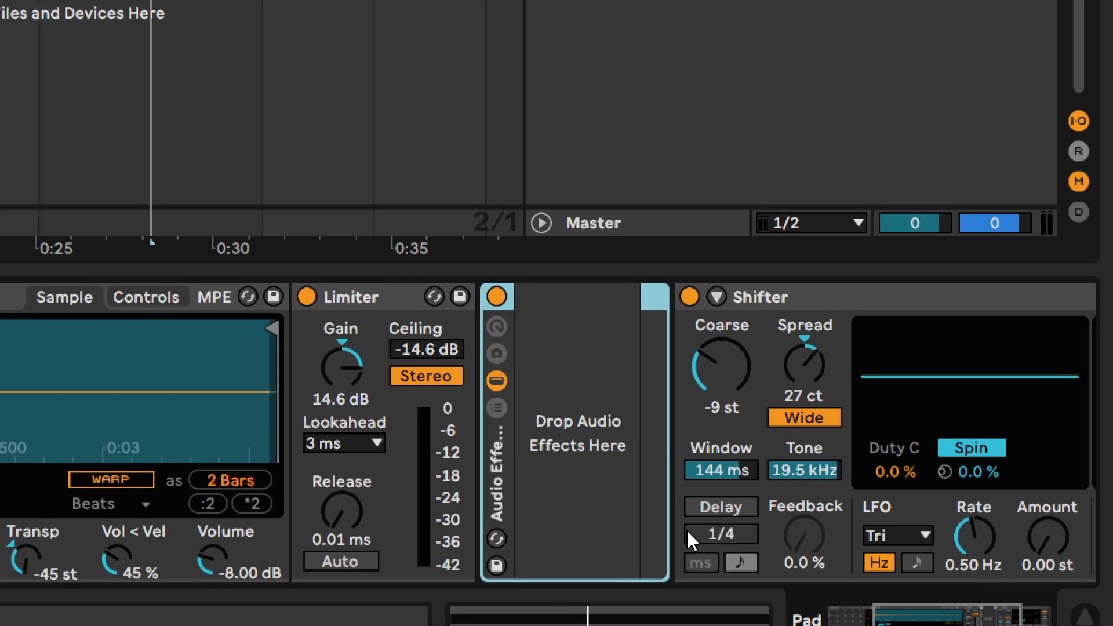
- Show the Audio Effect Rack's chain list, create a chain and name it Dry
left_click(497, 408)
right_click(616, 420)
left_click(638, 436)
key("ctrl+r")
type("Dry")
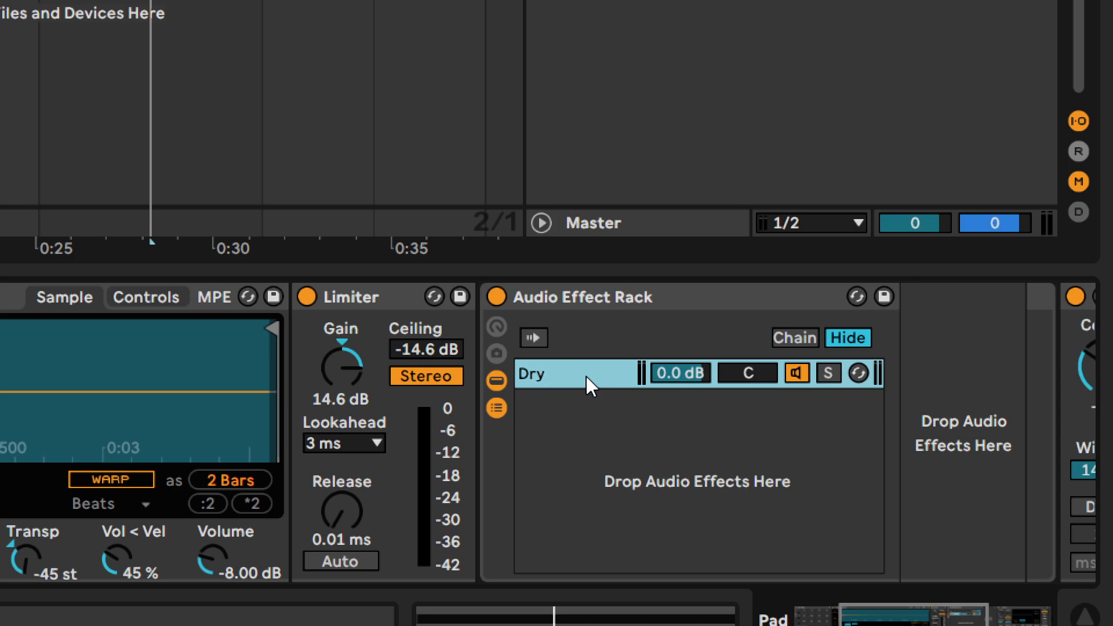
- Duplicate the Dry chain in the rack and rename the copy as Shifter
left_click(586, 377)
key("ctrl+d")
key("ctrl+r")
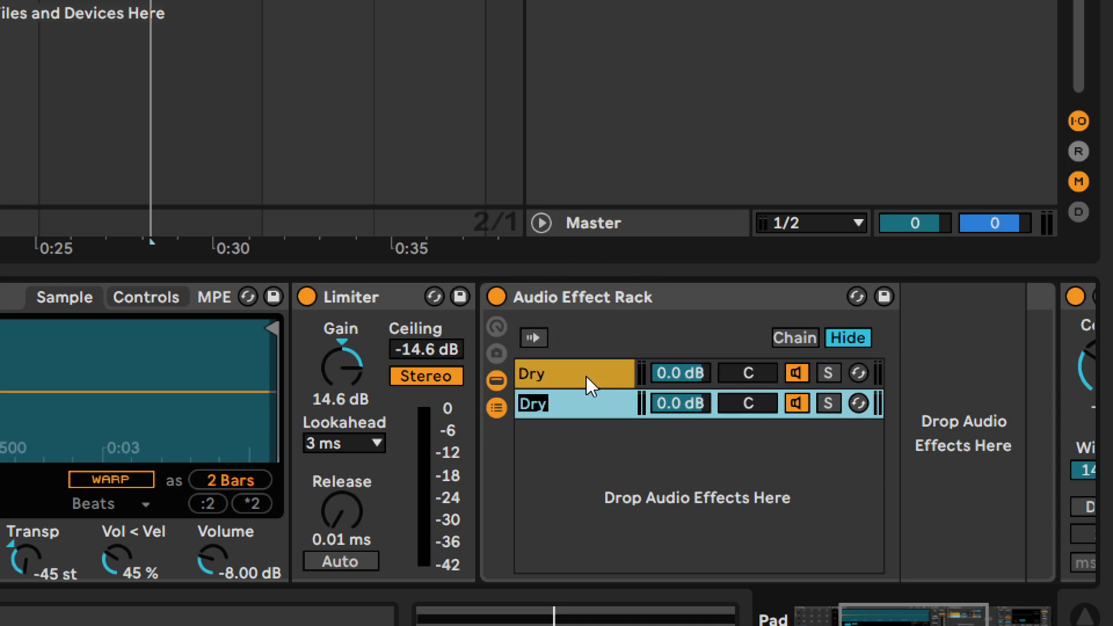
type("Shifter")
key("Return")
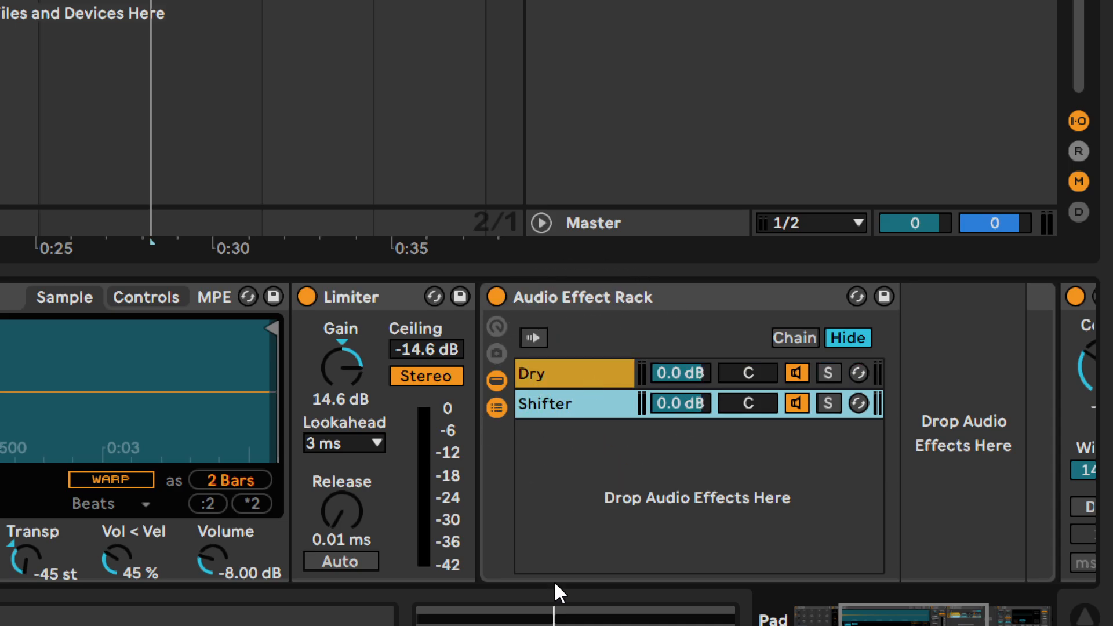
- Move the Shifter device into the rack's Shifter chain and set that chain's volume to -1.1 dB
left_click(548, 409)
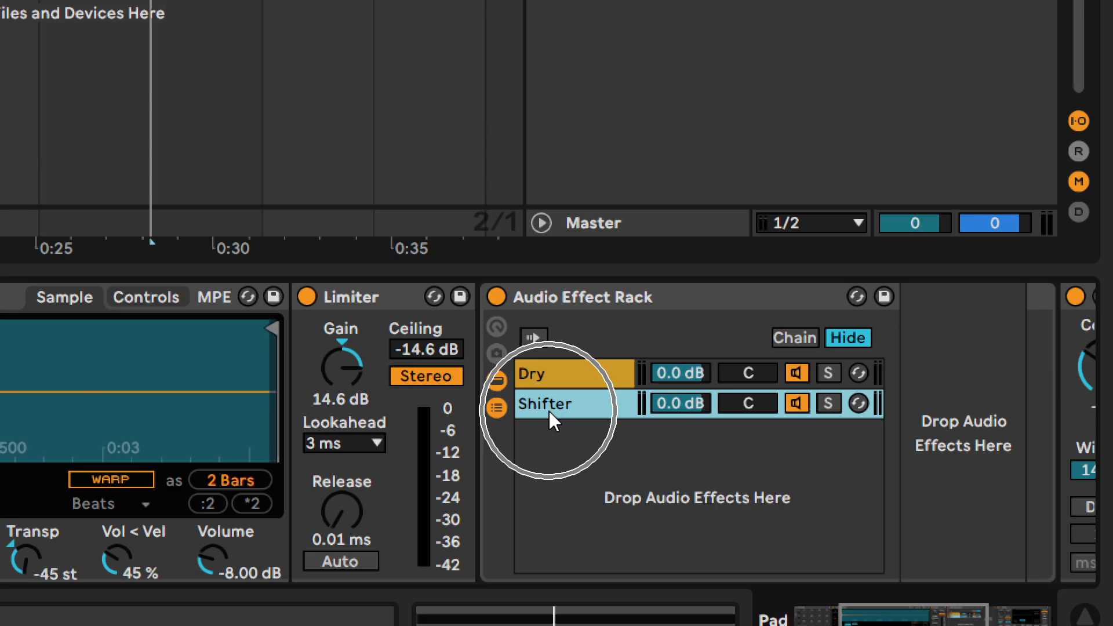
left_click(1084, 316)
left_click_drag(958, 618, 1015, 616)
left_click_drag(618, 302, 376, 353)
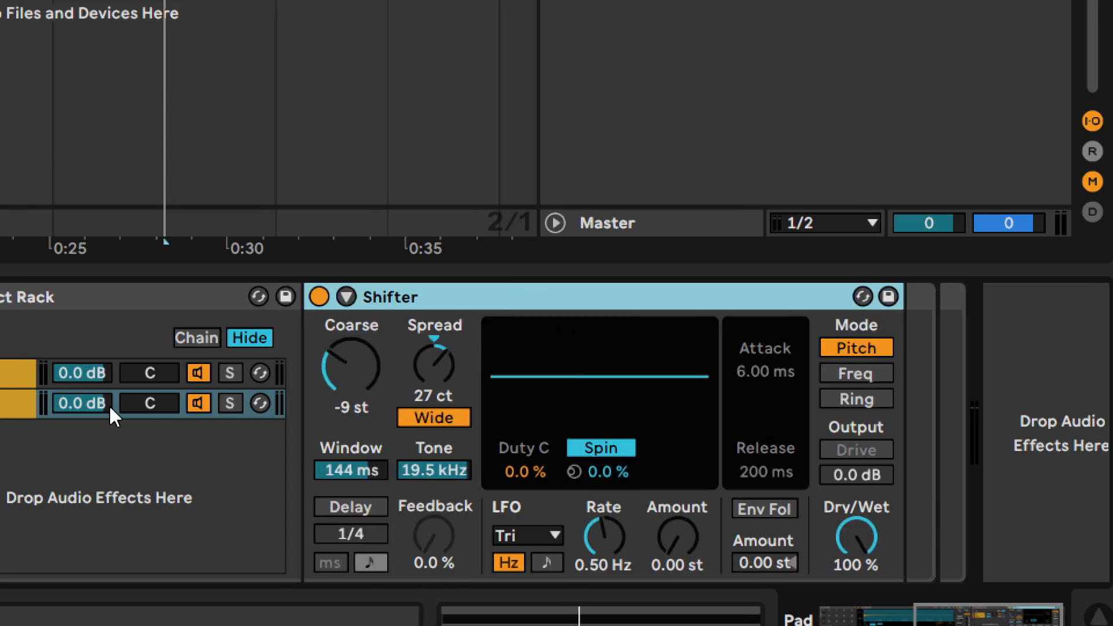
left_click(109, 405)
left_click_drag(380, 421, 380, 320)
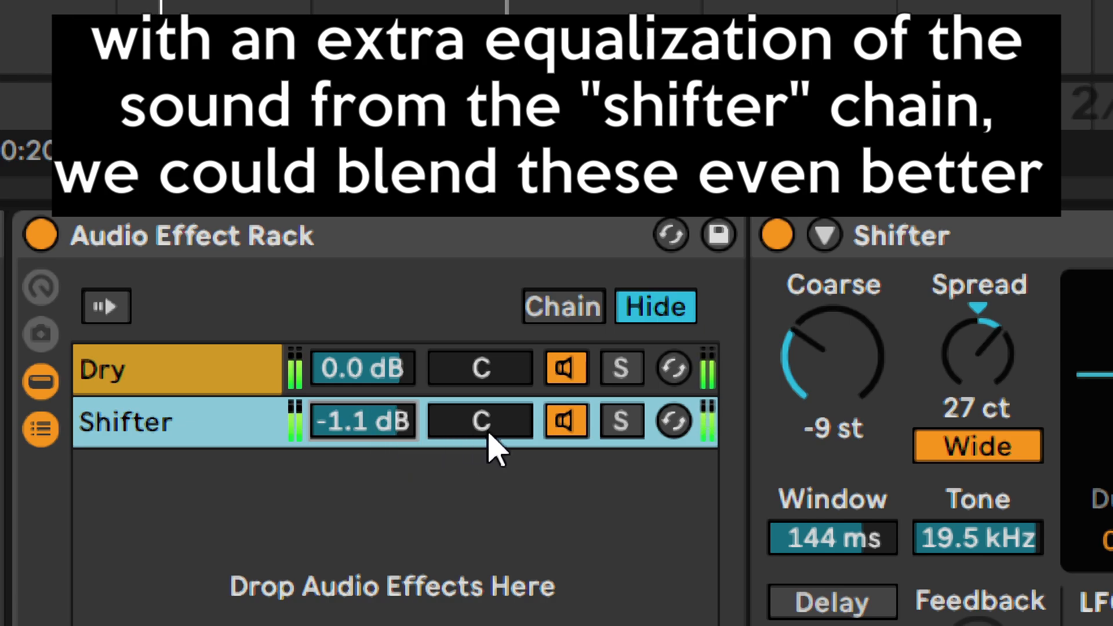
- Compare the two layers by switching the Dry chain off and on, and the Shifter chain off and on
left_click(565, 369)
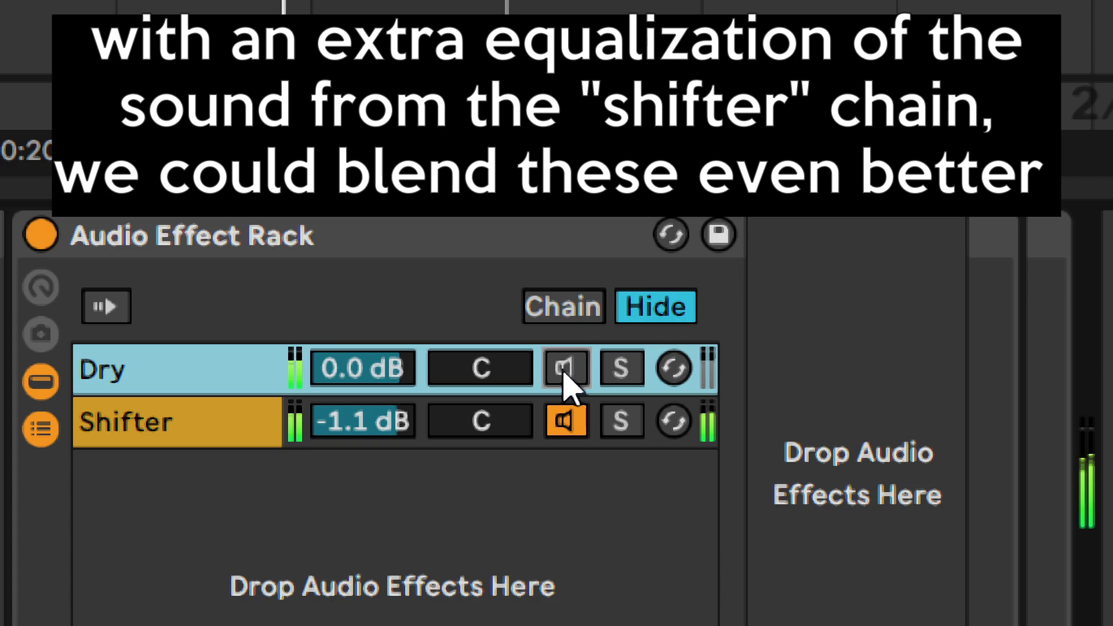
left_click(565, 369)
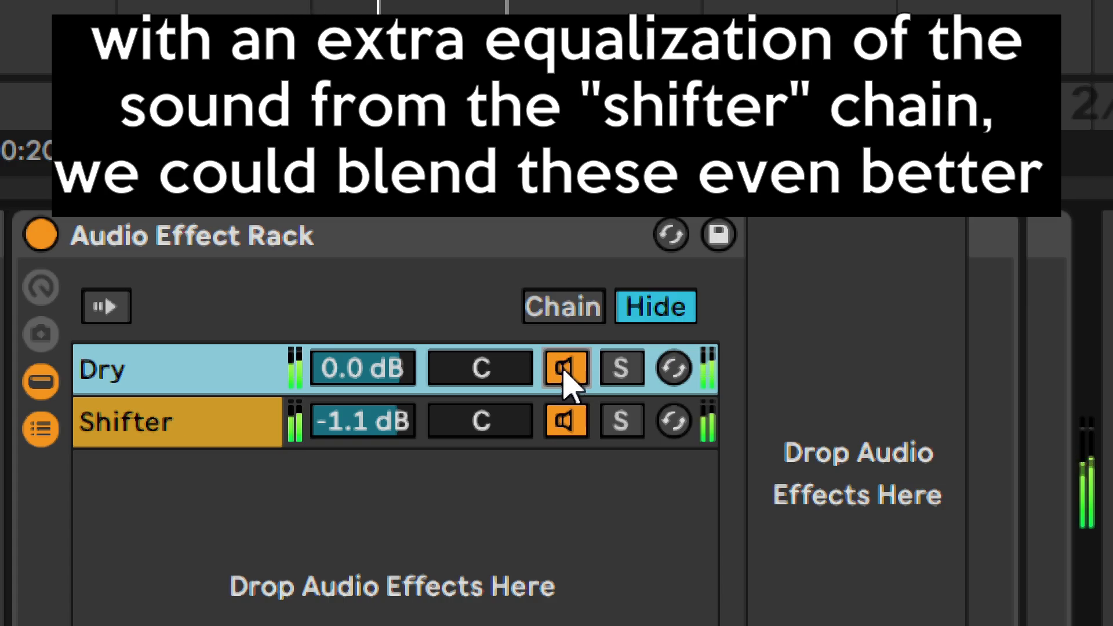
left_click(566, 421)
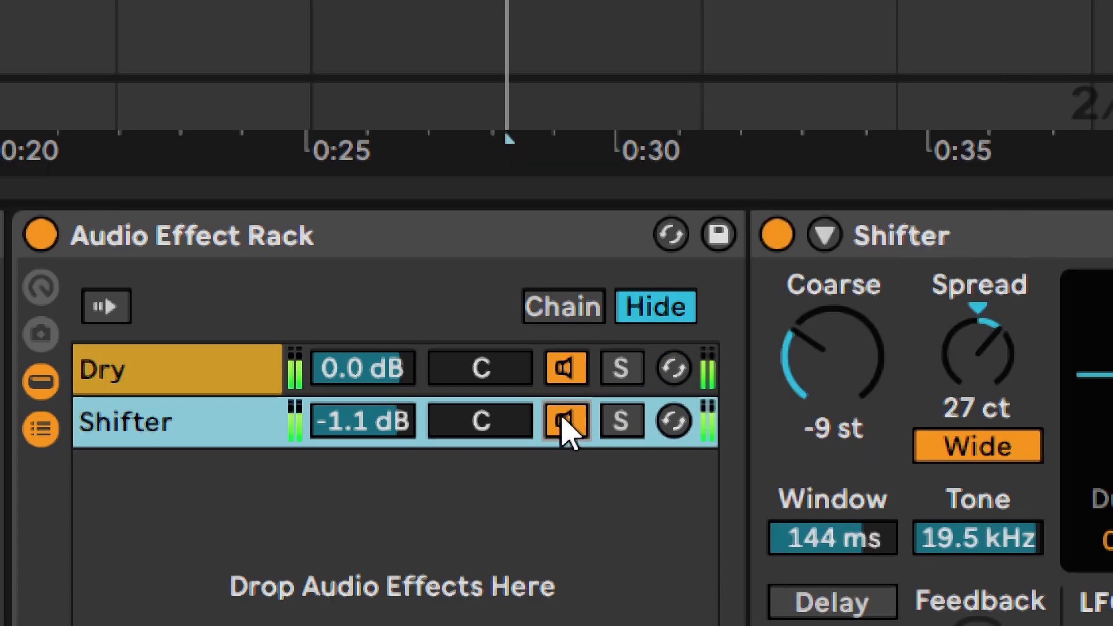
left_click(565, 422)
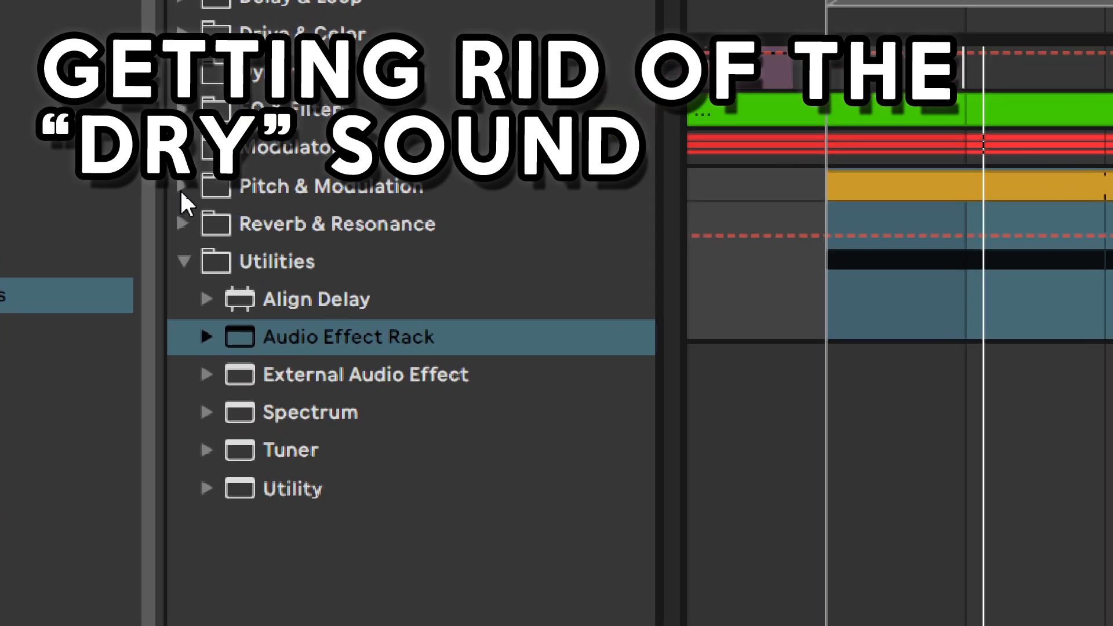
- Add a Chorus-Ensemble from the Pitch & Modulation effects after the Audio Effect Rack
left_click(176, 181)
mouse_move(259, 267)
left_mouse_down()
mouse_move(1024, 551)
mouse_move(1056, 596)
mouse_move(1112, 625)
left_mouse_up()
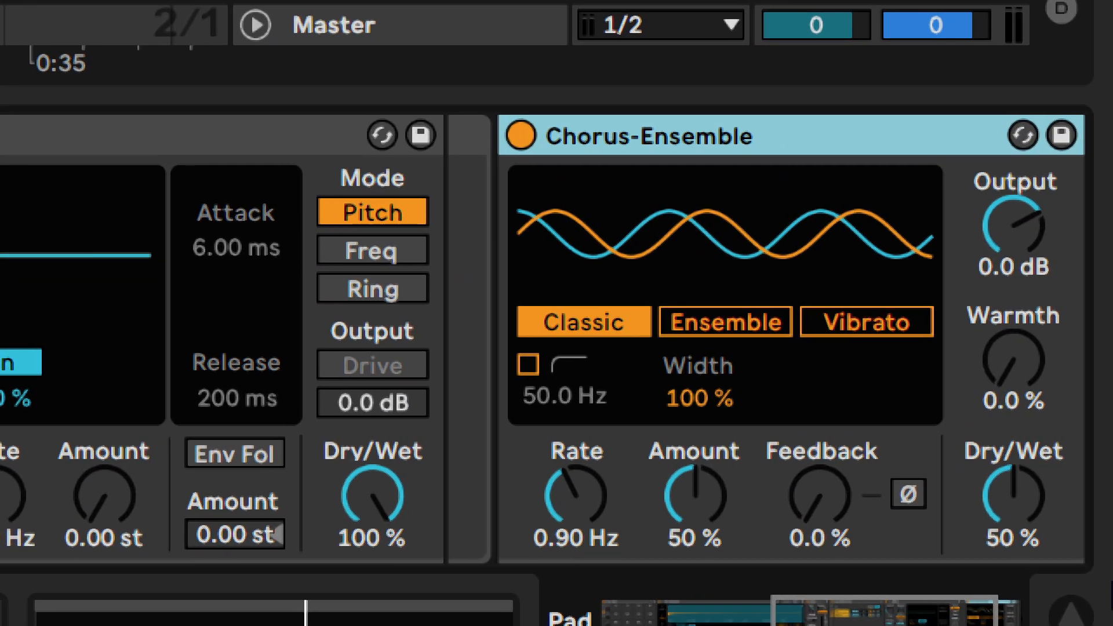
left_click(725, 308)
left_click(684, 209)
left_click(576, 497)
left_click(693, 492)
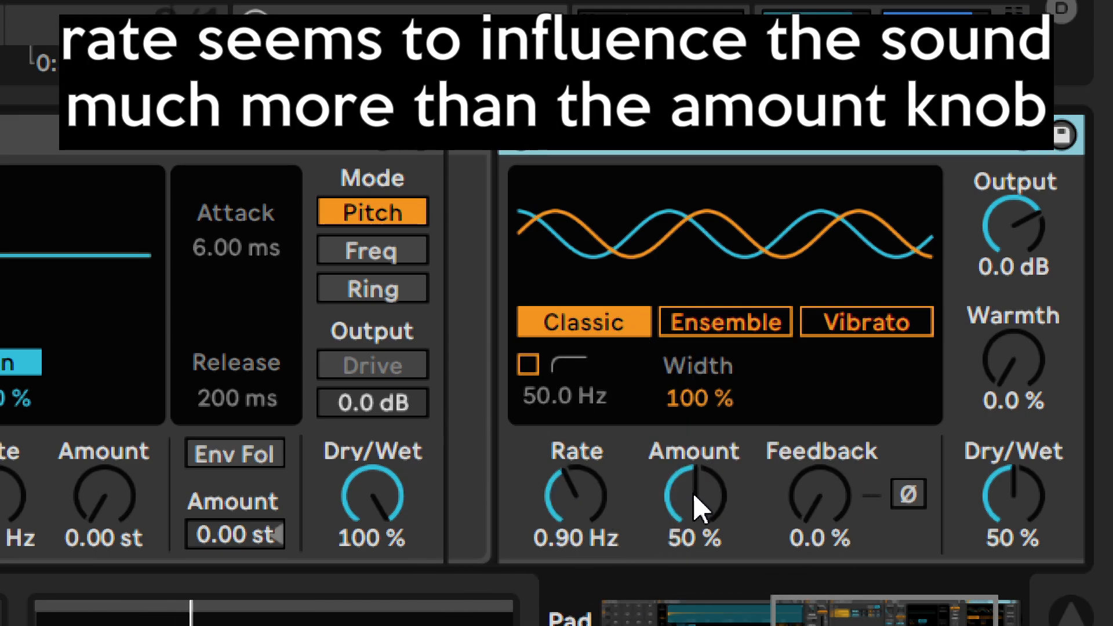
- Try faster Rate values on the Chorus-Ensemble up to 7.72 Hz, and set the Rate to 2.10 Hz
mouse_move(580, 499)
left_mouse_down()
mouse_move(574, 481)
mouse_move(574, 496)
left_mouse_up()
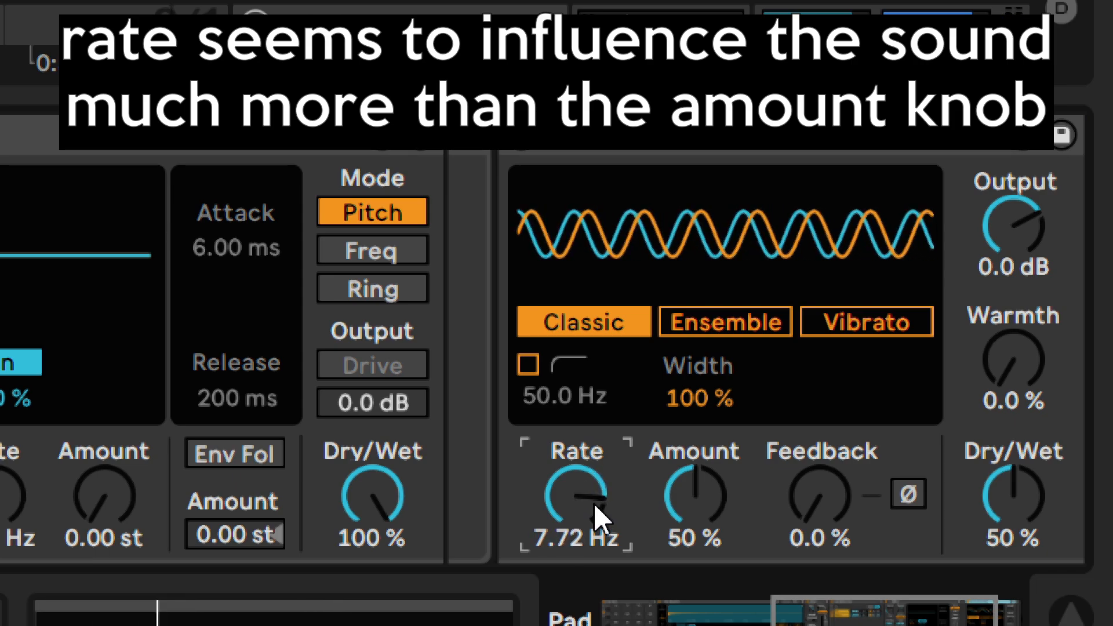
type("2.1")
key("Return")
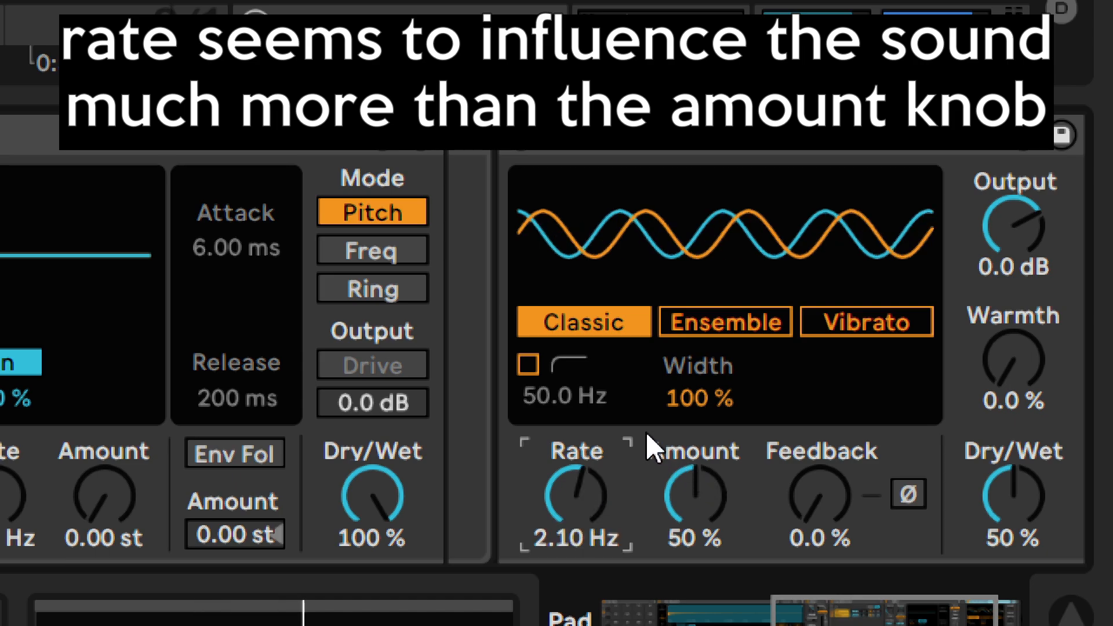
- Sweep the Chorus-Ensemble's Amount to 100 % and down to 13 %, and set it to 68 %
left_click_drag(703, 514, 704, 459)
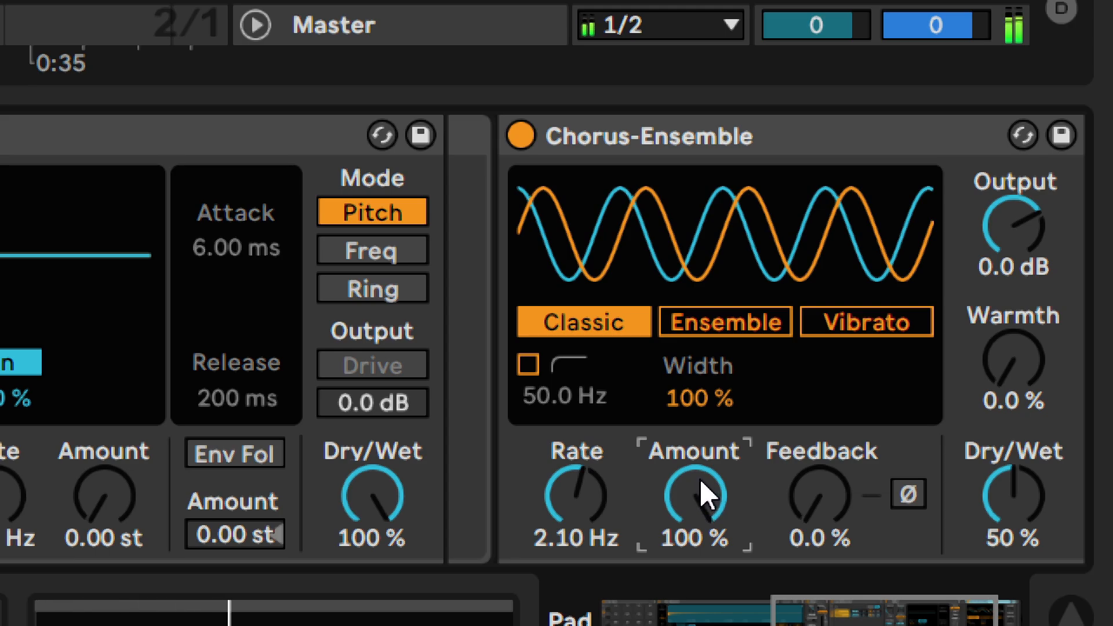
left_click_drag(699, 478, 699, 582)
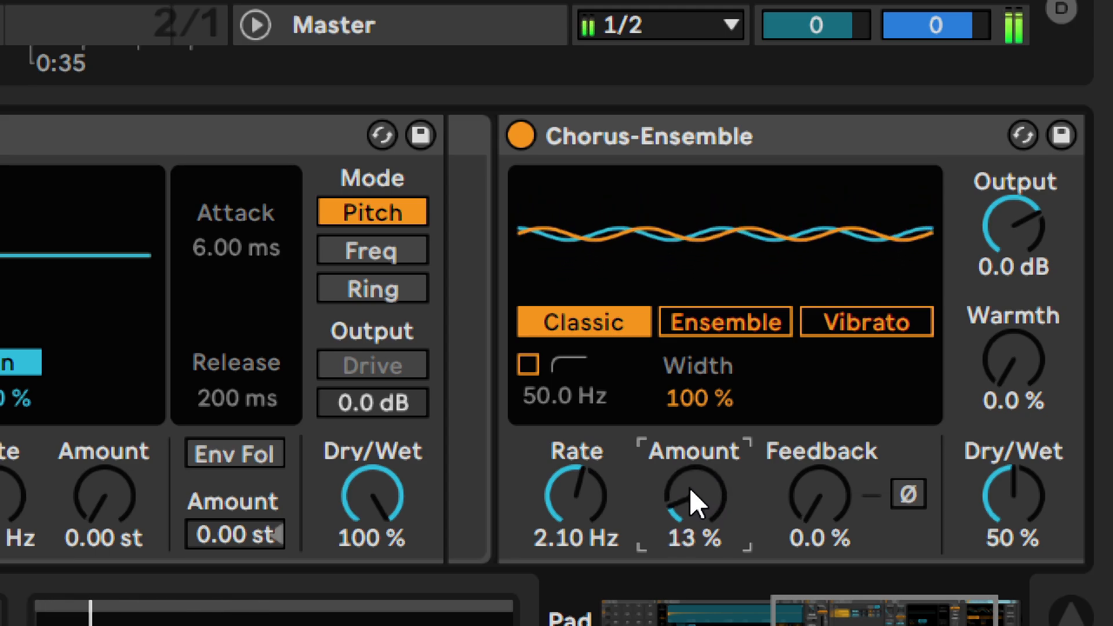
left_click_drag(688, 490, 689, 449)
type("68")
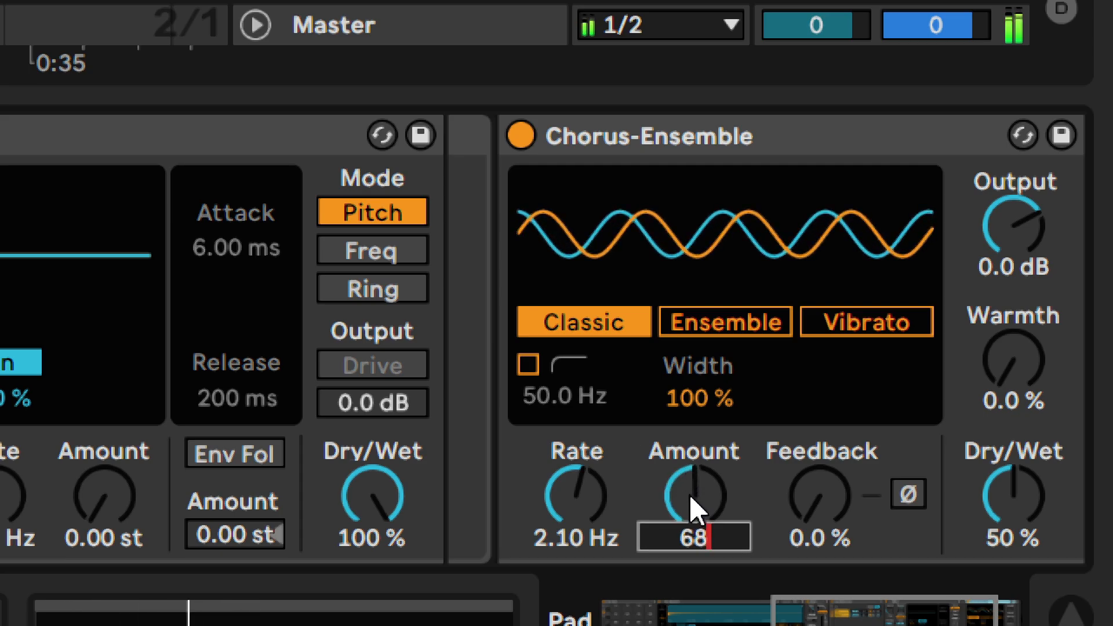
key("Return")
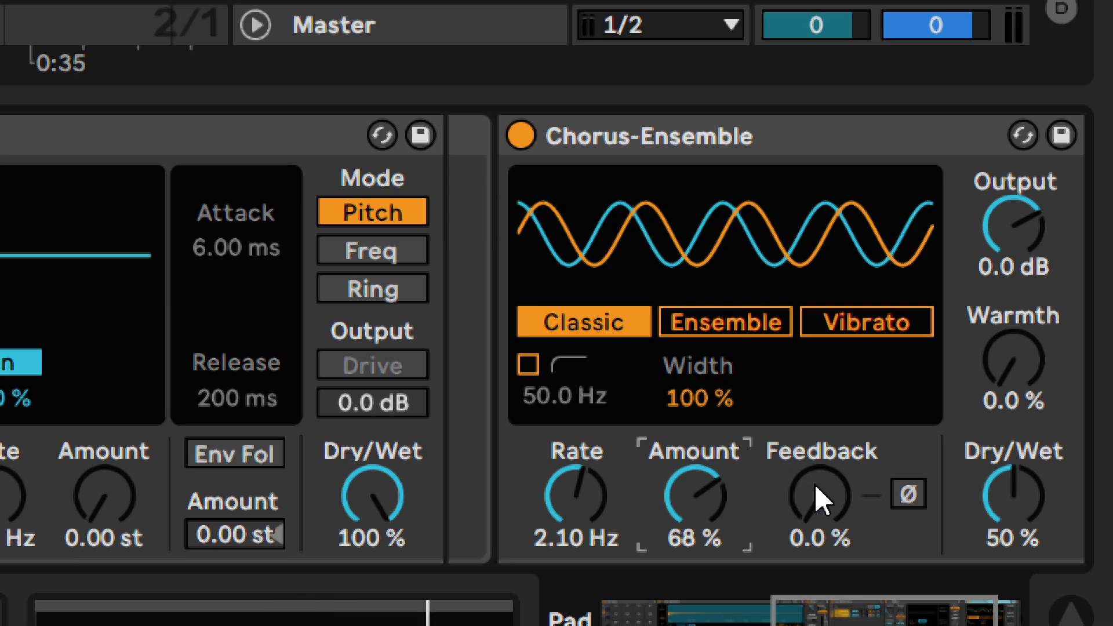
- Try Feedback at 88 % and set it to 42 %, and try Width at 0 % and set it to 83 %
left_click_drag(814, 482, 813, 380)
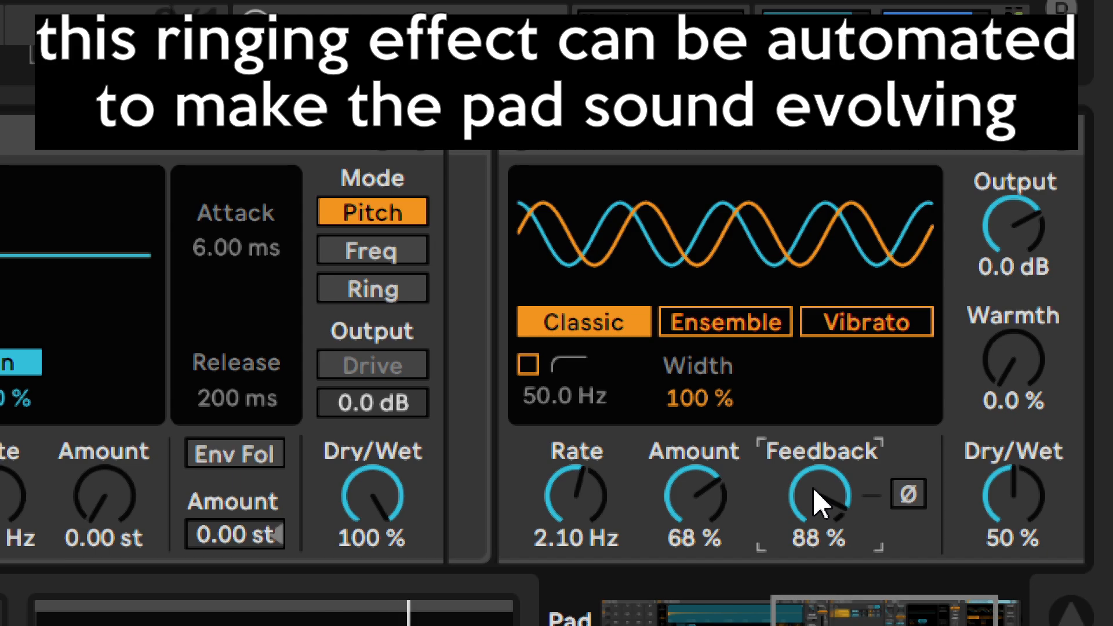
left_click_drag(812, 486, 812, 539)
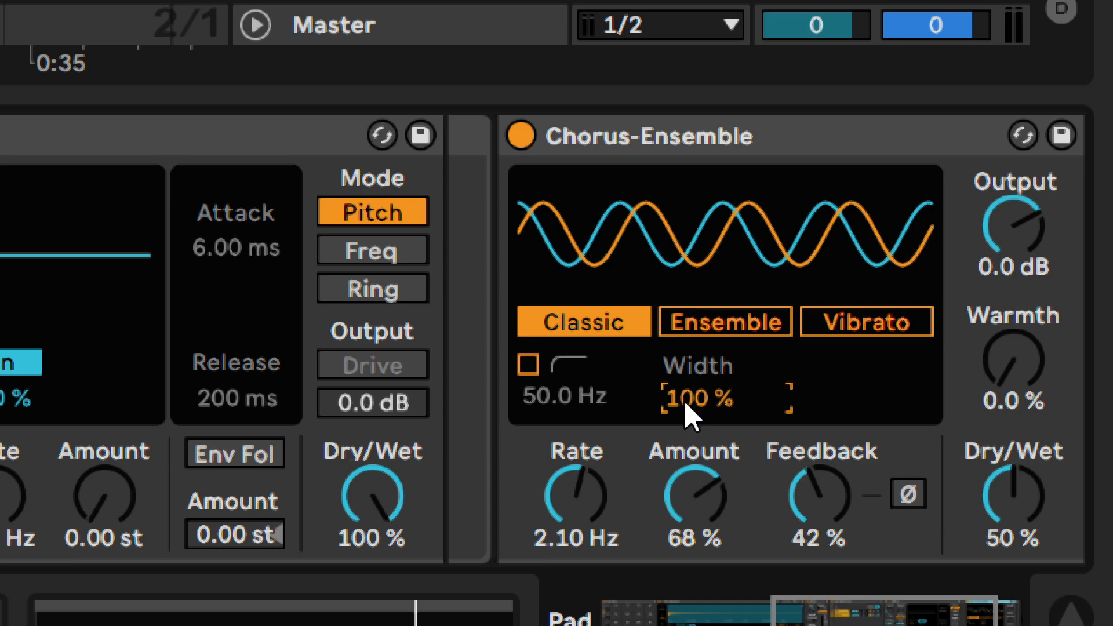
left_click(775, 400)
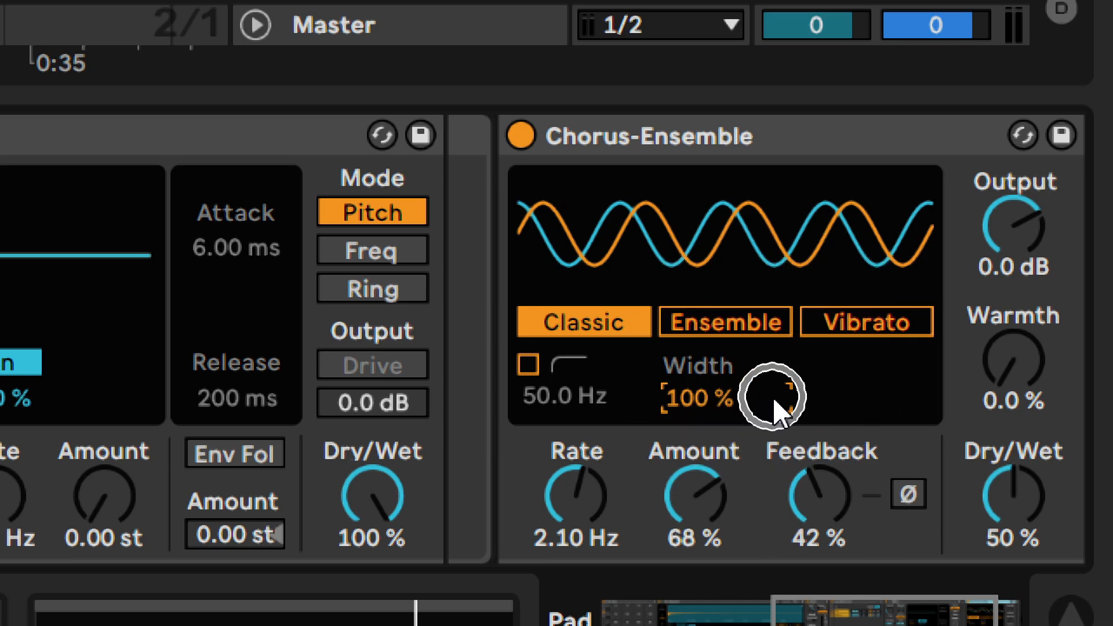
left_click_drag(713, 397, 713, 513)
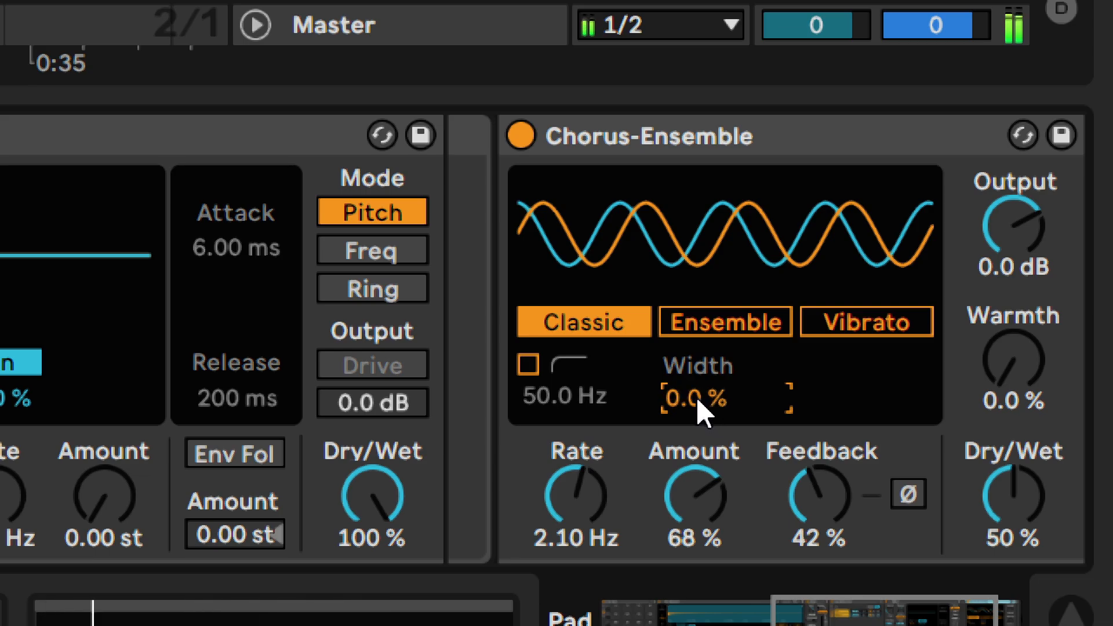
left_click_drag(697, 399, 697, 287)
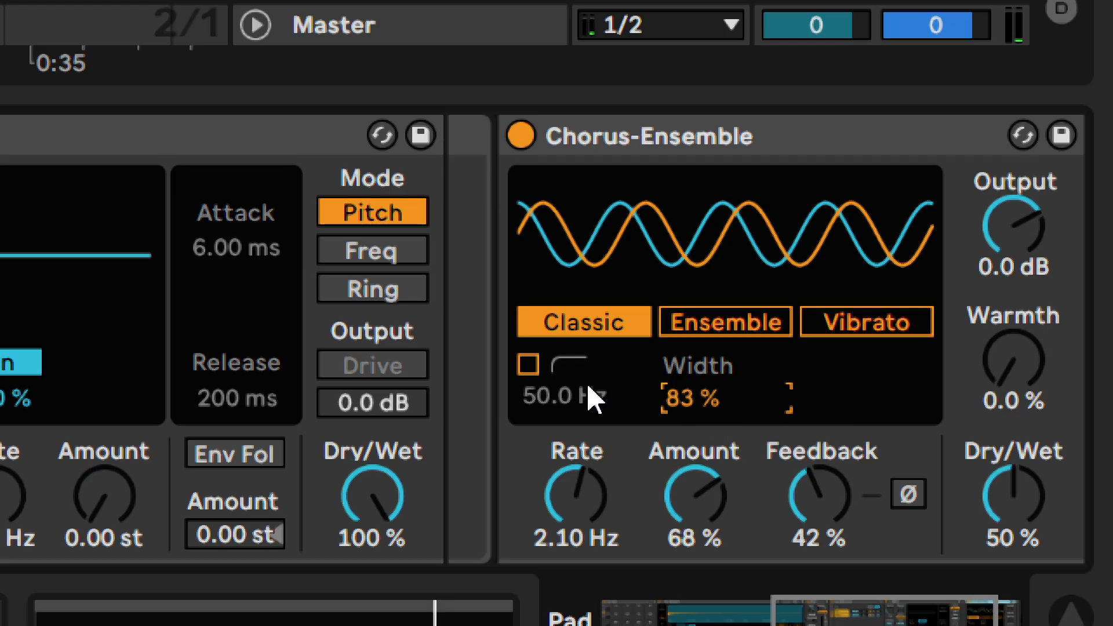
- Try the Chorus-Ensemble's high-pass filter at 354 Hz, lower it to 20 Hz and switch it off
left_click_drag(569, 389, 569, 348)
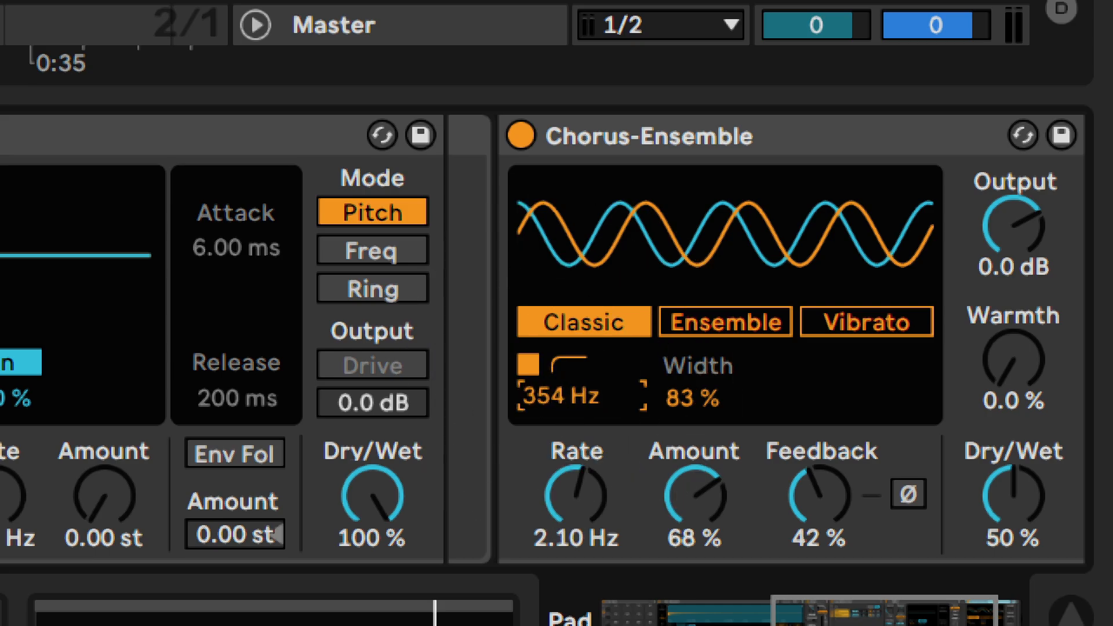
left_click(560, 400)
left_click_drag(547, 409, 548, 452)
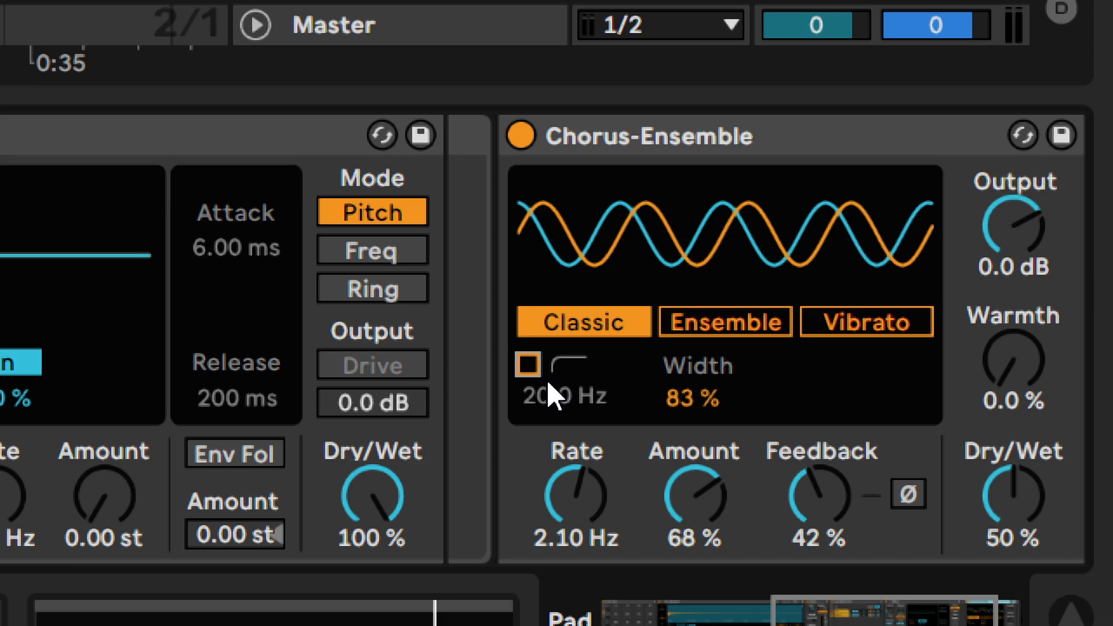
- Try the Chorus-Ensemble's Warmth at 100 % and return it to 0 %
left_click(1023, 359)
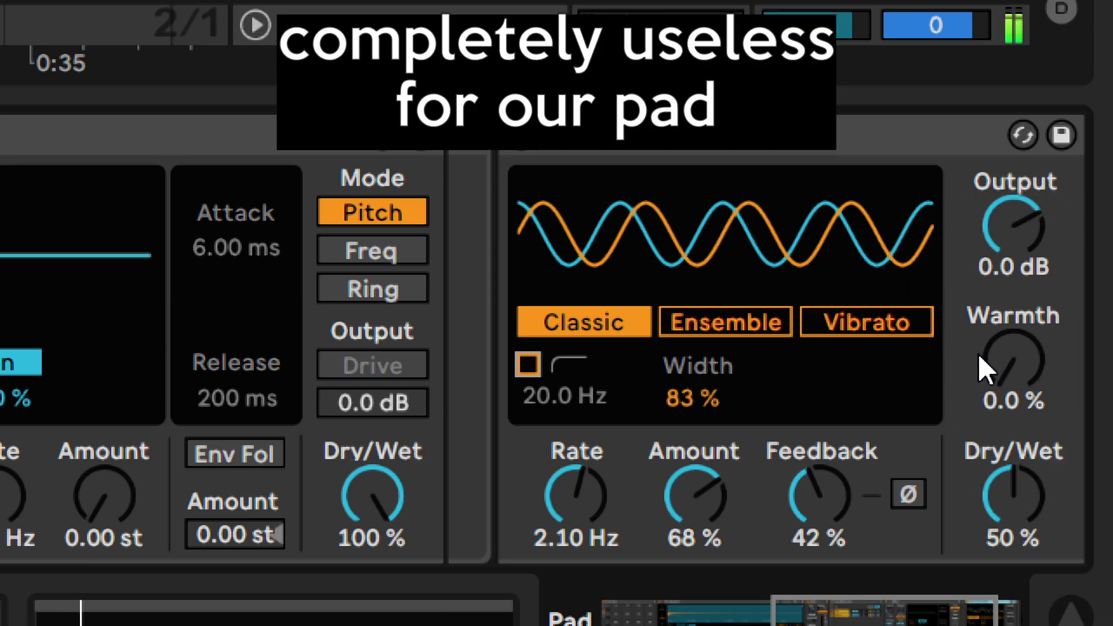
left_click_drag(996, 374, 996, 261)
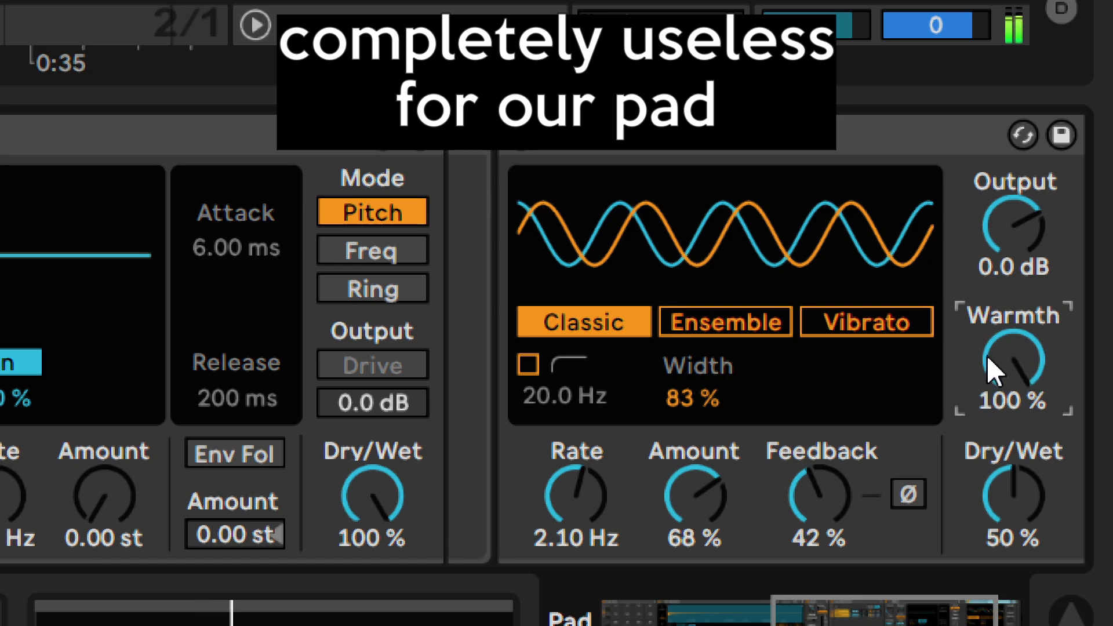
left_click_drag(1019, 359, 1019, 475)
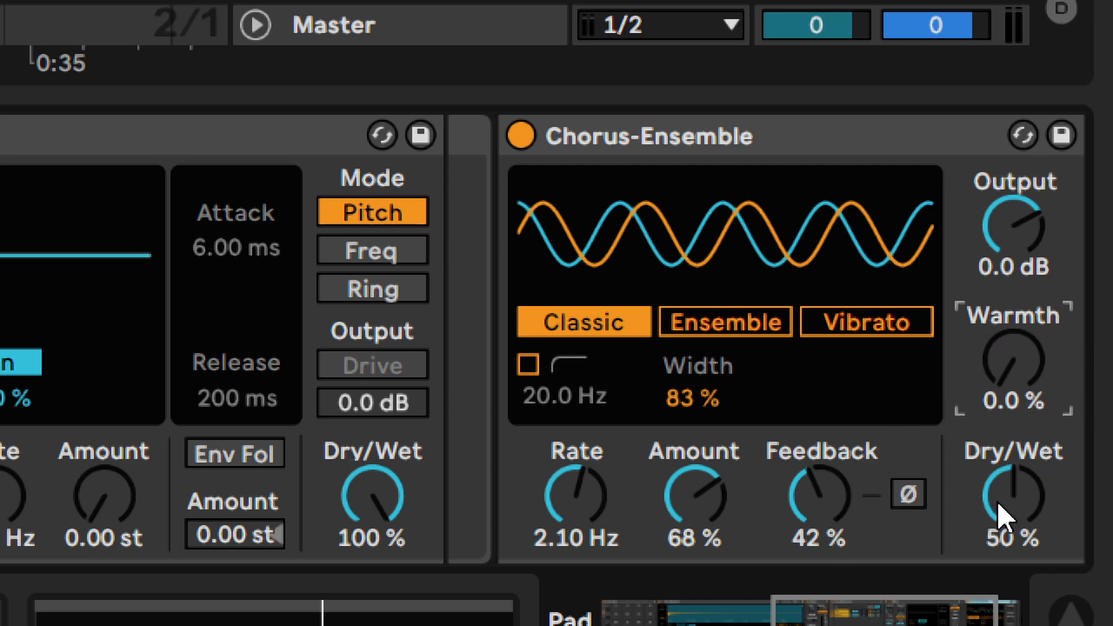
- Switch the Chorus-Ensemble from Classic to Ensemble mode
left_click(693, 328)
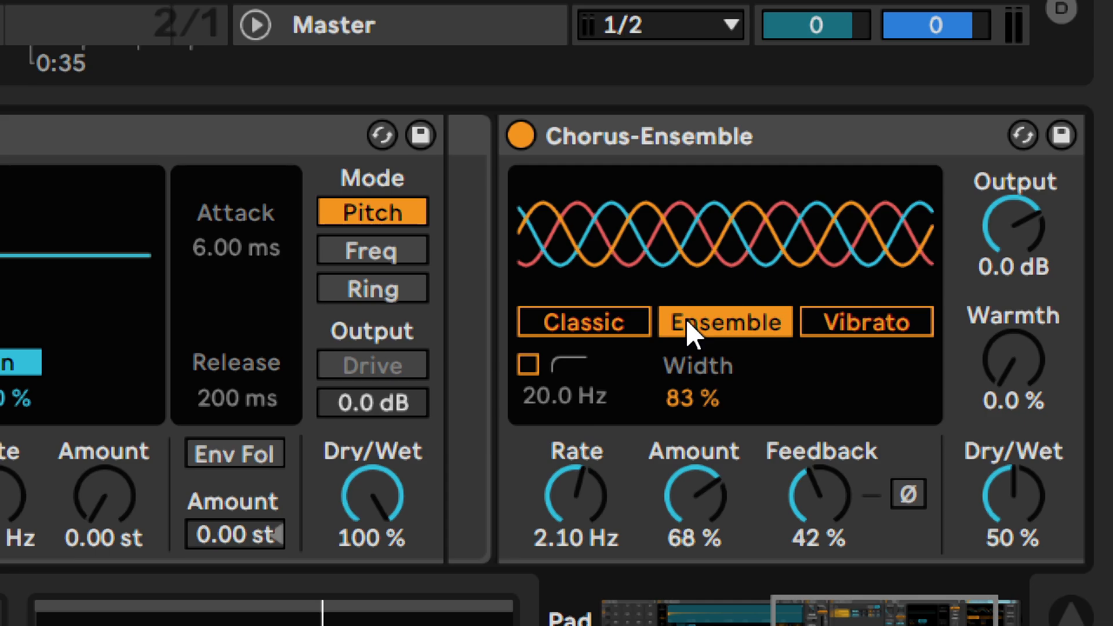
- Compare the Chorus-Ensemble's Classic and Ensemble modes by ear and leave it on Classic
left_click(661, 250)
left_click(618, 321)
left_click(627, 242)
left_click(738, 336)
left_click(601, 327)
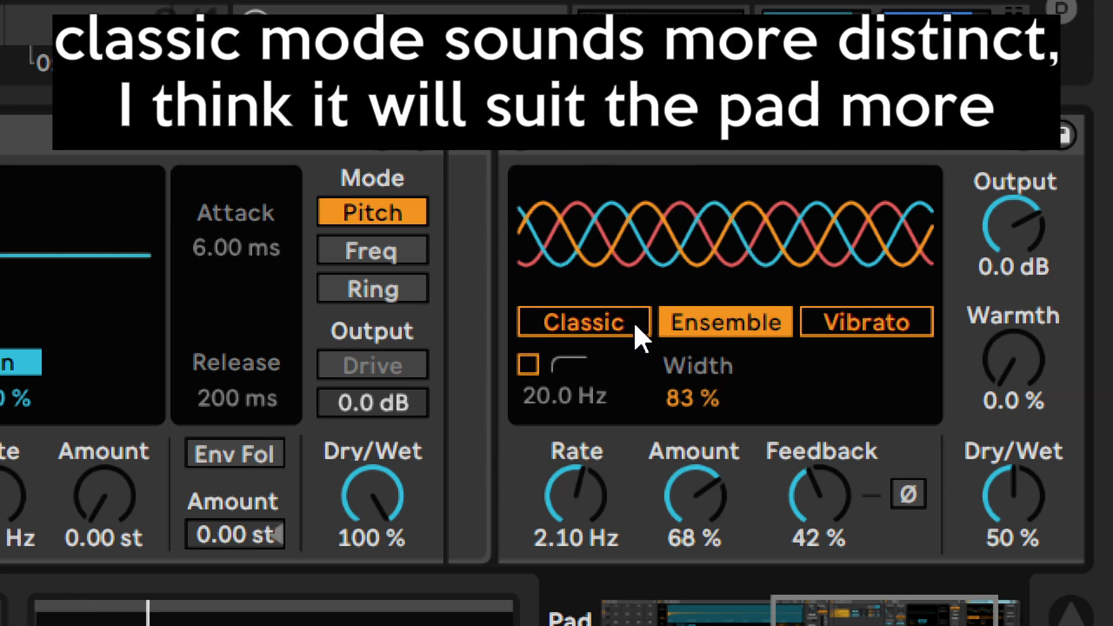
left_click(623, 329)
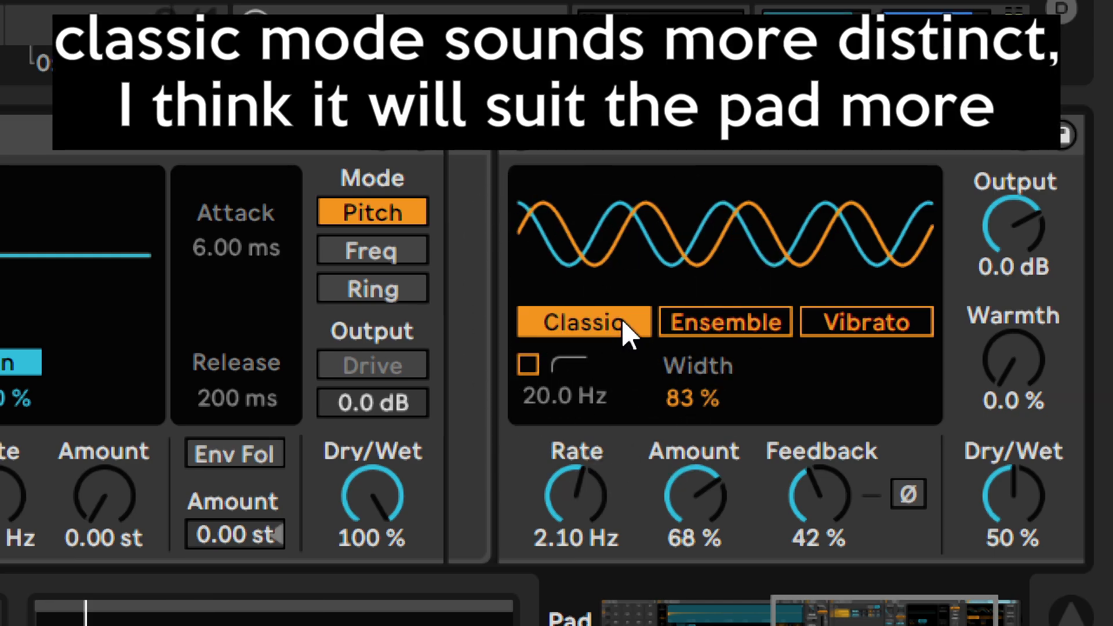
left_click(732, 324)
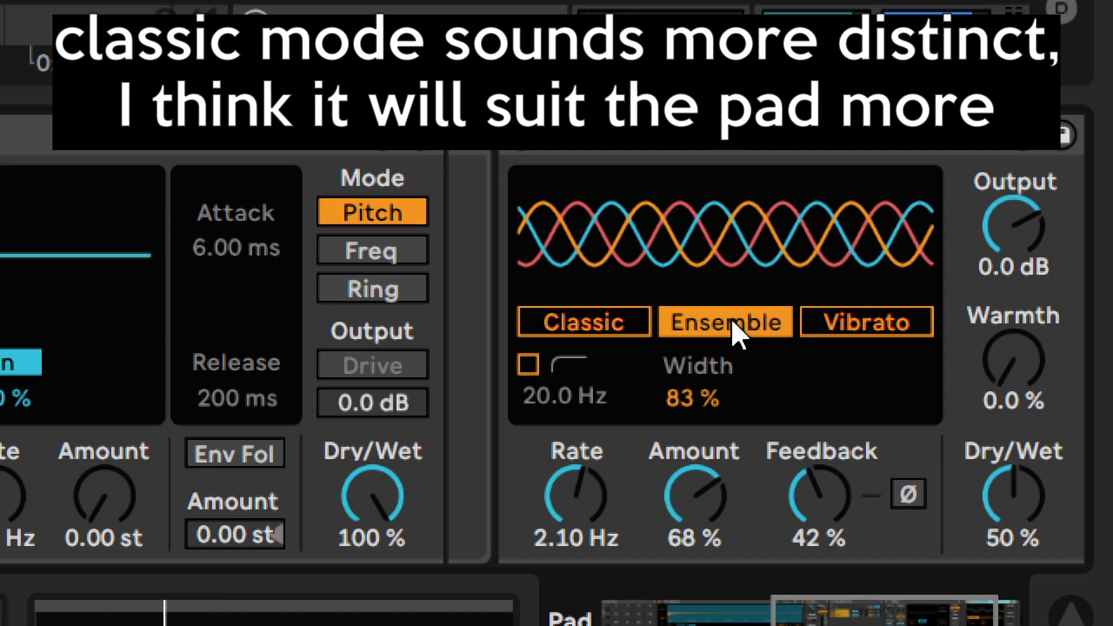
left_click(528, 321)
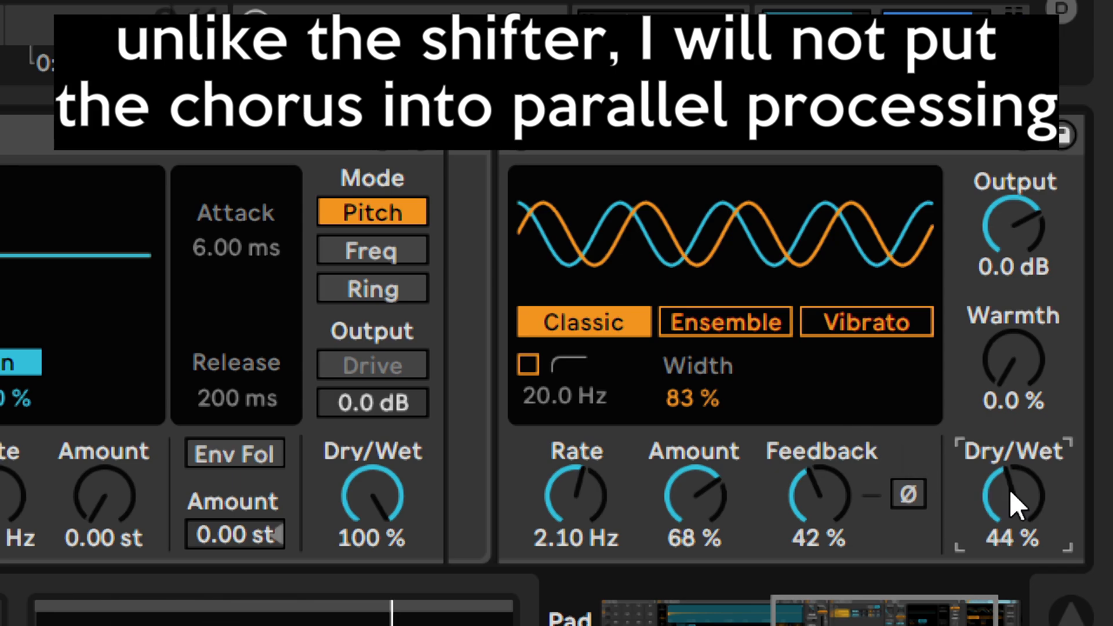
- Set the Chorus-Ensemble's Dry/Wet to 45 % and compare the pad with the effect off and on
type("45")
key("Return")
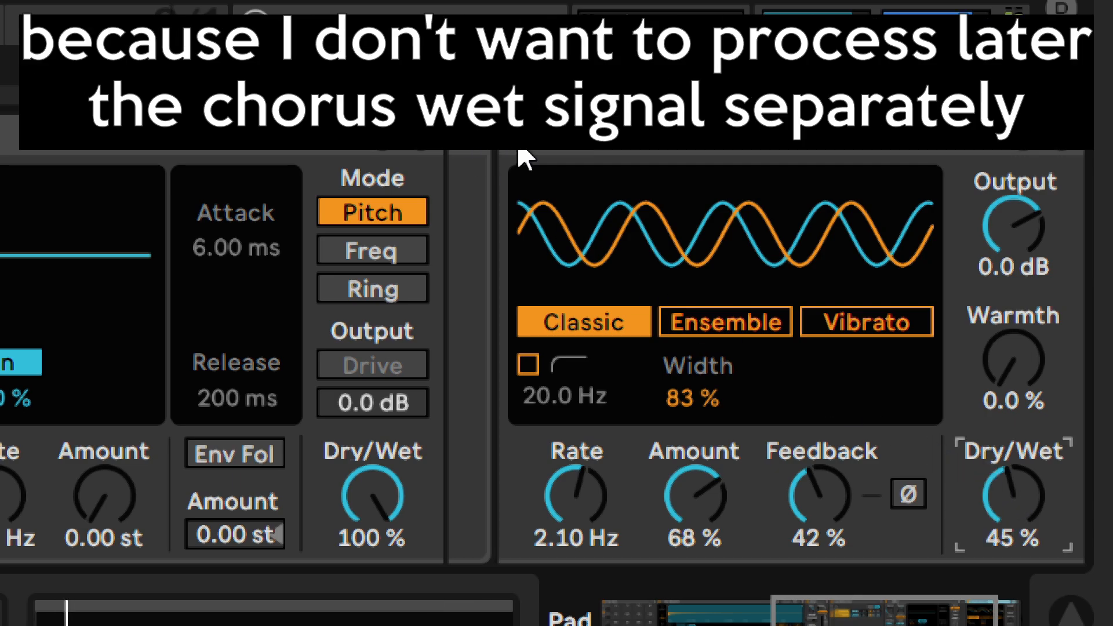
left_click(519, 149)
left_click(519, 150)
left_click(520, 149)
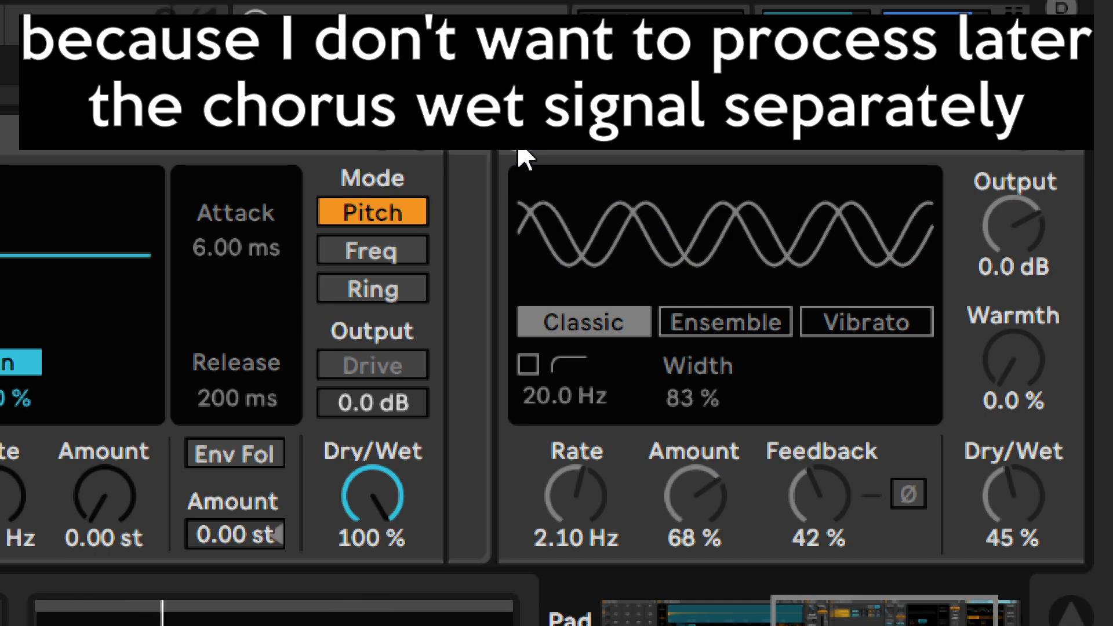
left_click(521, 149)
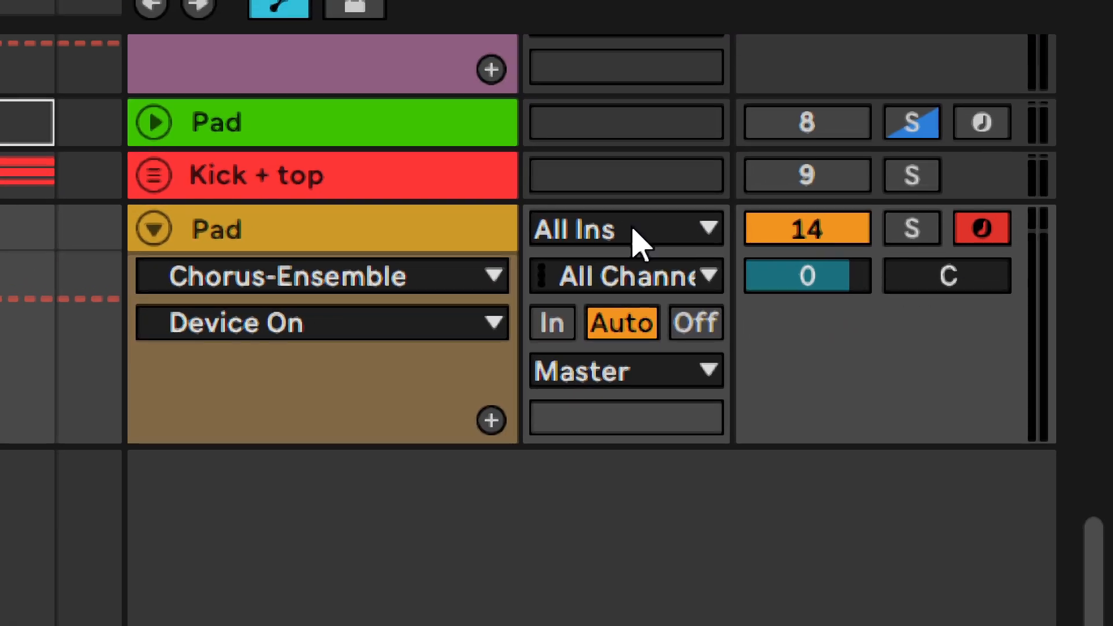
left_click(895, 129)
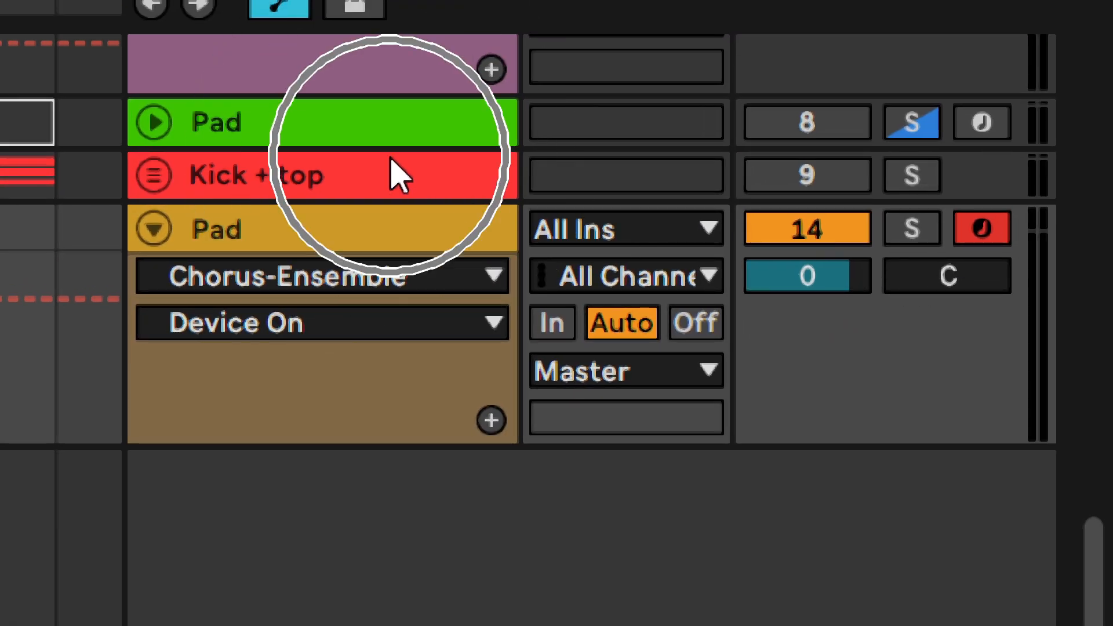
left_click(862, 183)
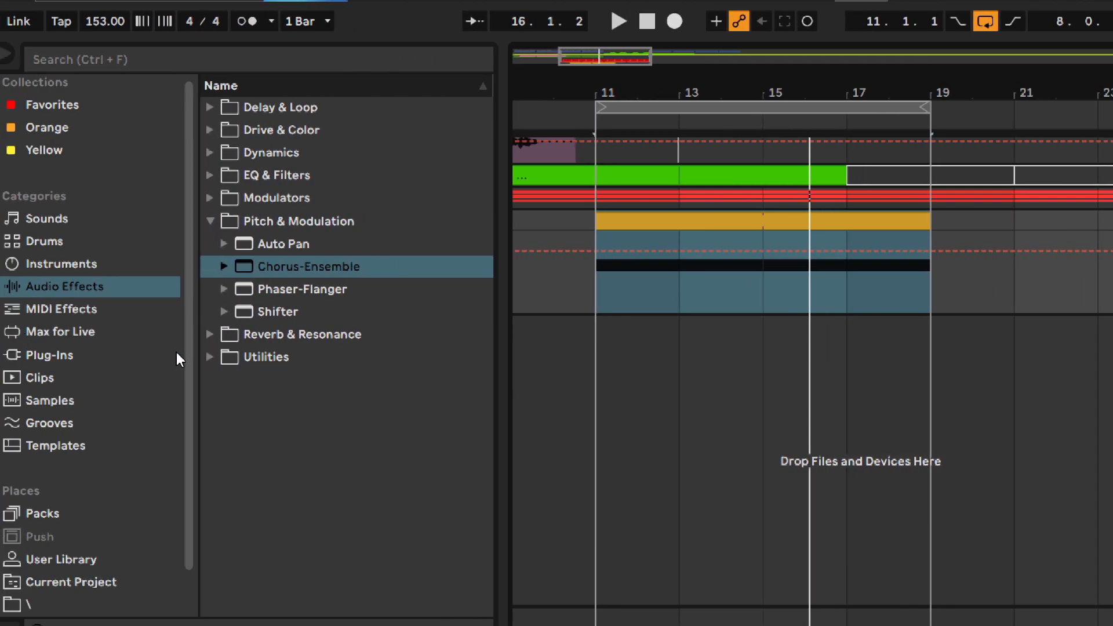
- Add a Utility and a Shaper modulator after the Chorus-Ensemble on the Pad track
left_click(210, 356)
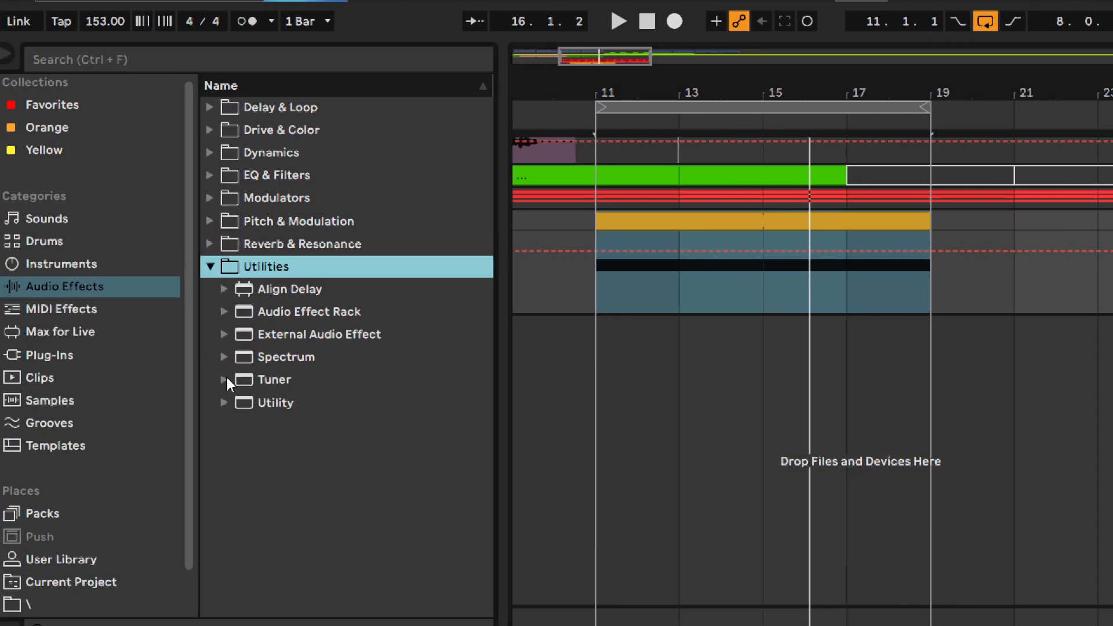
left_click_drag(255, 403, 1021, 542)
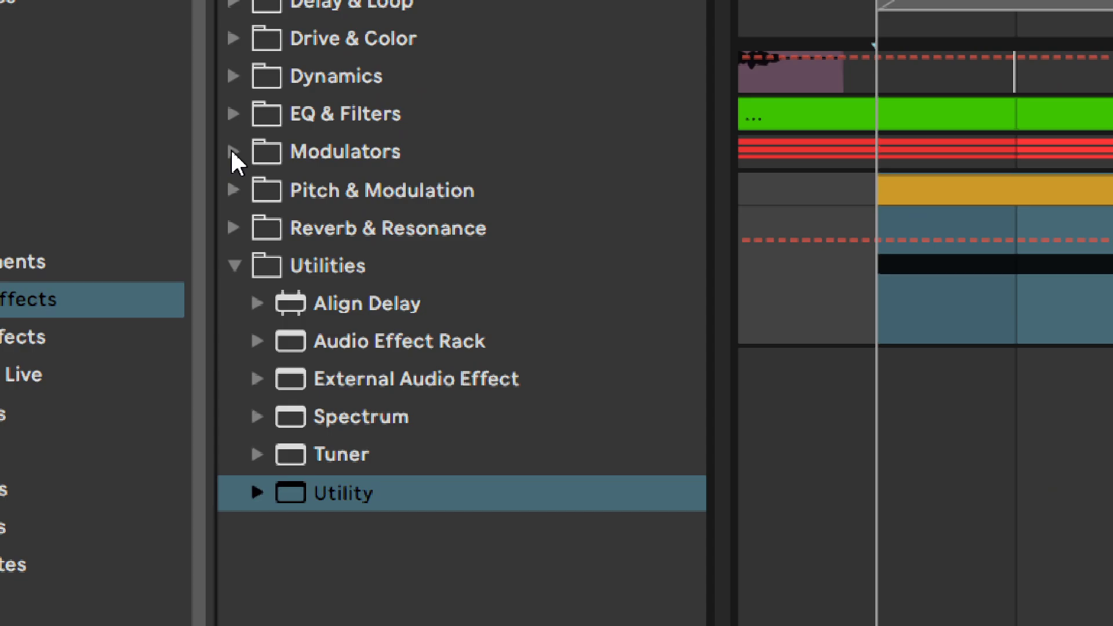
left_click(233, 152)
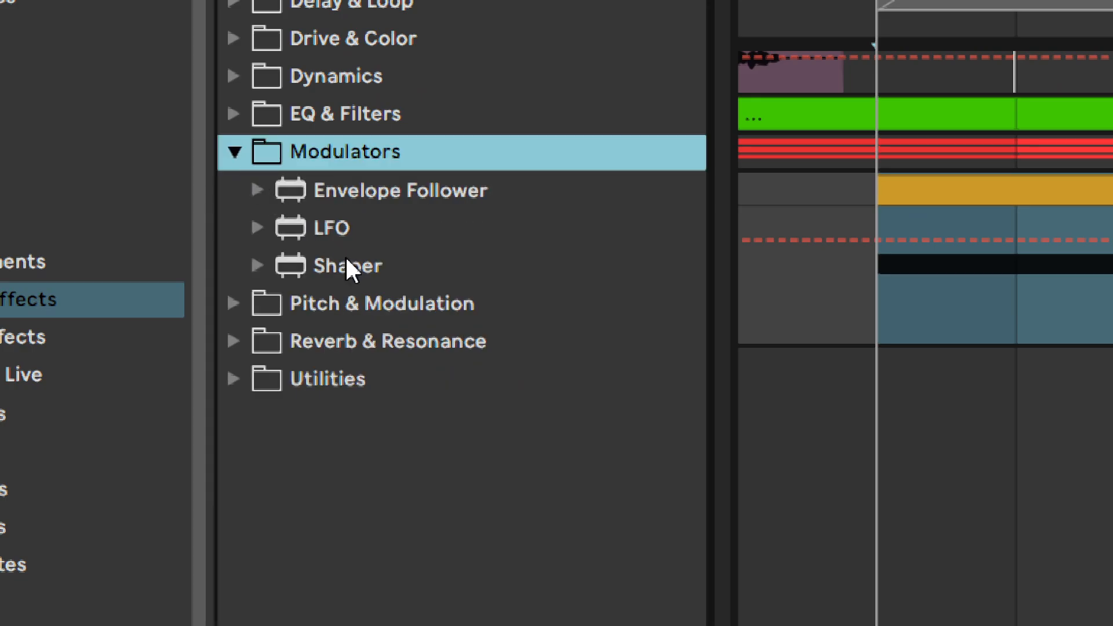
left_click_drag(348, 266, 800, 455)
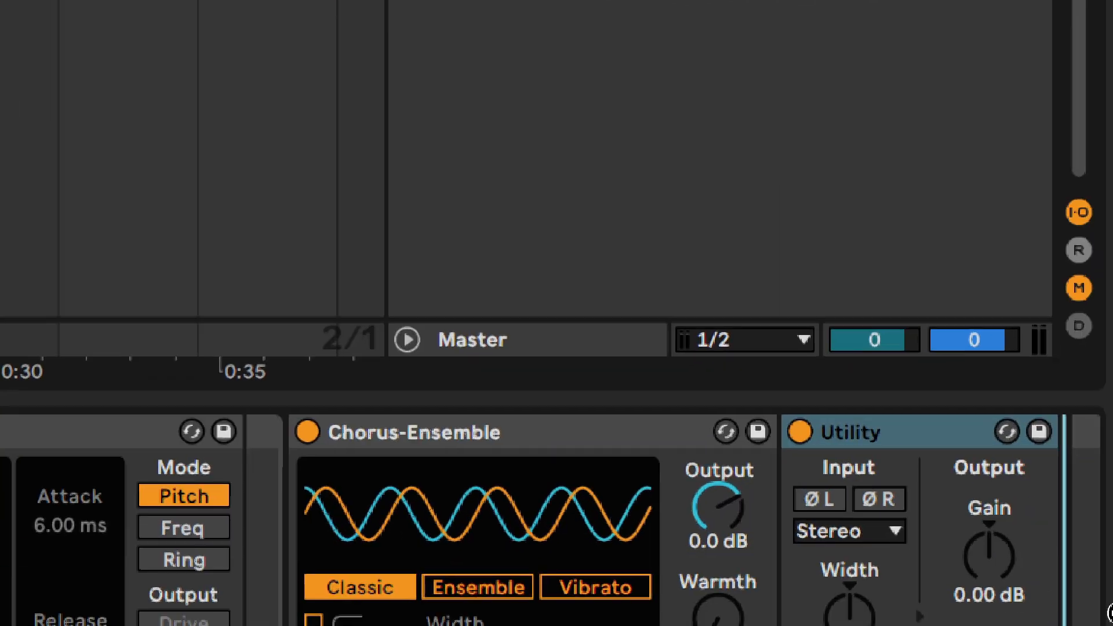
mouse_move(1108, 612)
left_mouse_down()
mouse_move(1063, 580)
mouse_move(833, 579)
mouse_move(835, 557)
left_mouse_up()
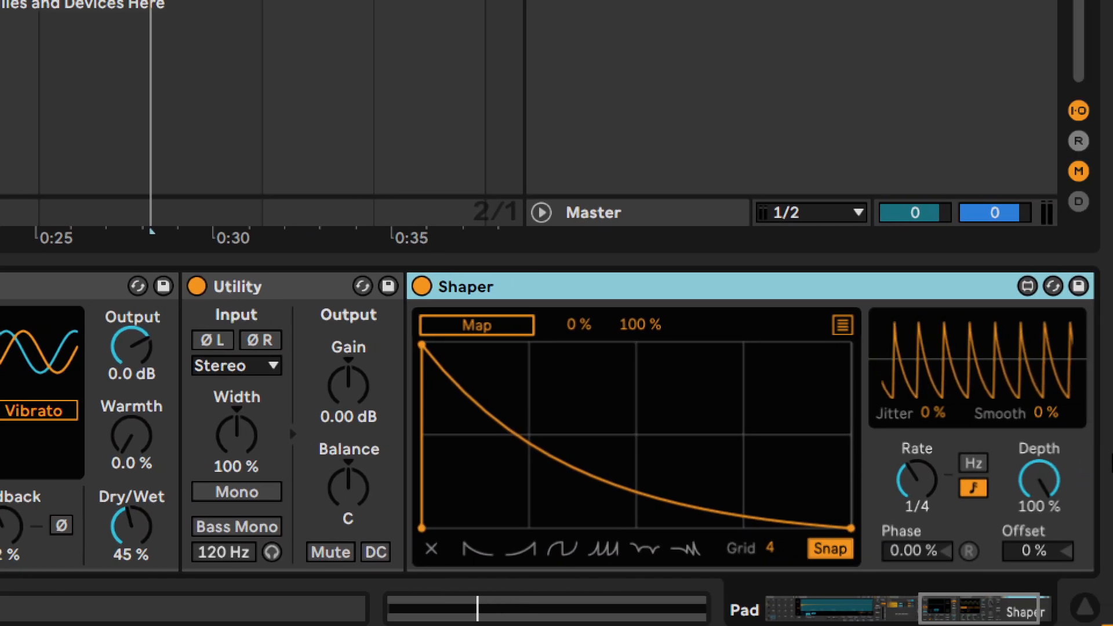
- Group the Utility and the Shaper into their own Audio Effect Rack
left_click(322, 290, "shift")
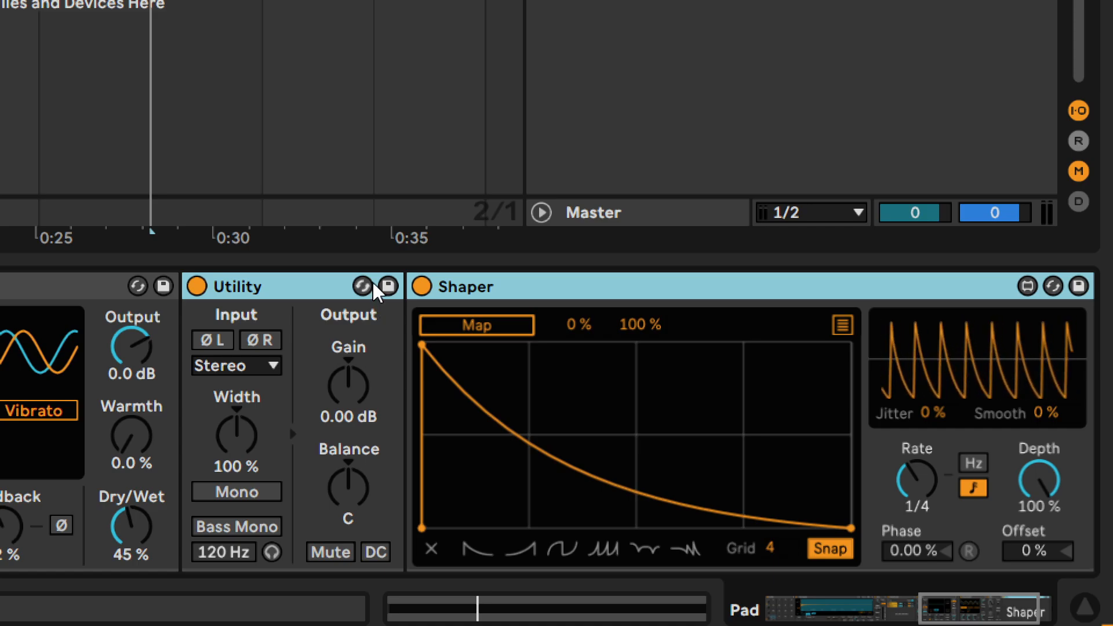
key("ctrl+g")
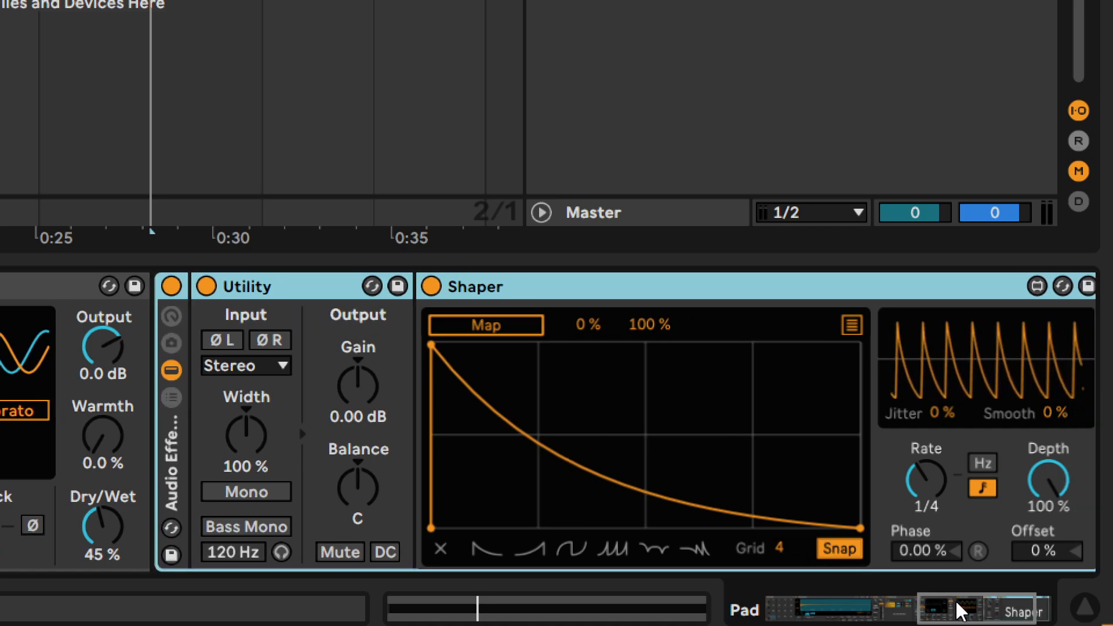
left_click_drag(956, 603, 961, 610)
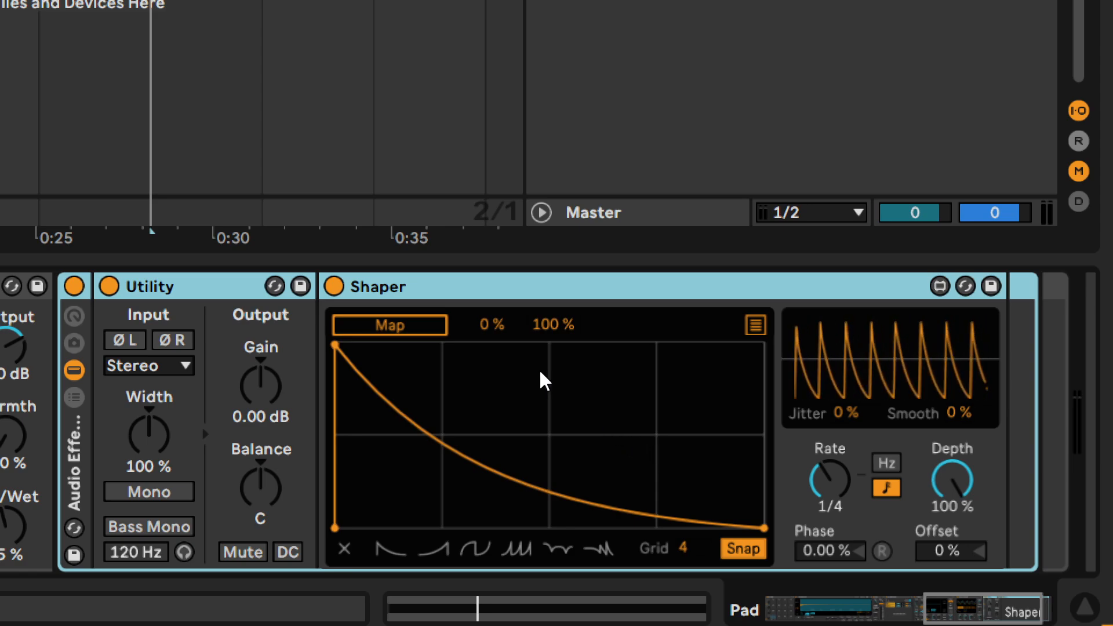
- Map the Shaper's modulation to the Gain of the Utility in the same rack
left_click(426, 291)
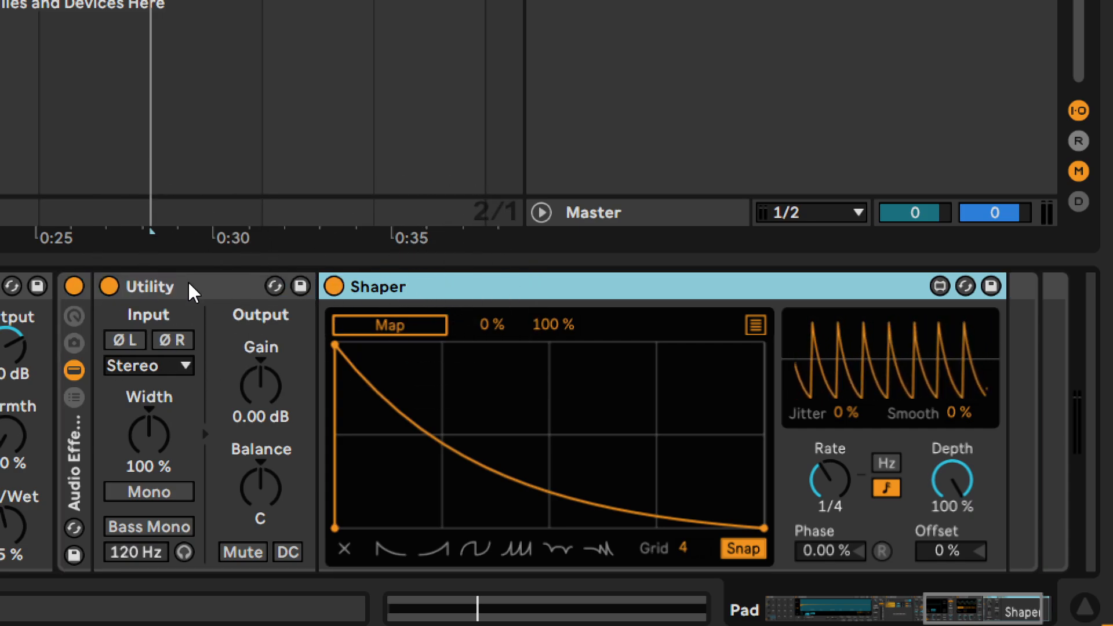
left_click(371, 325)
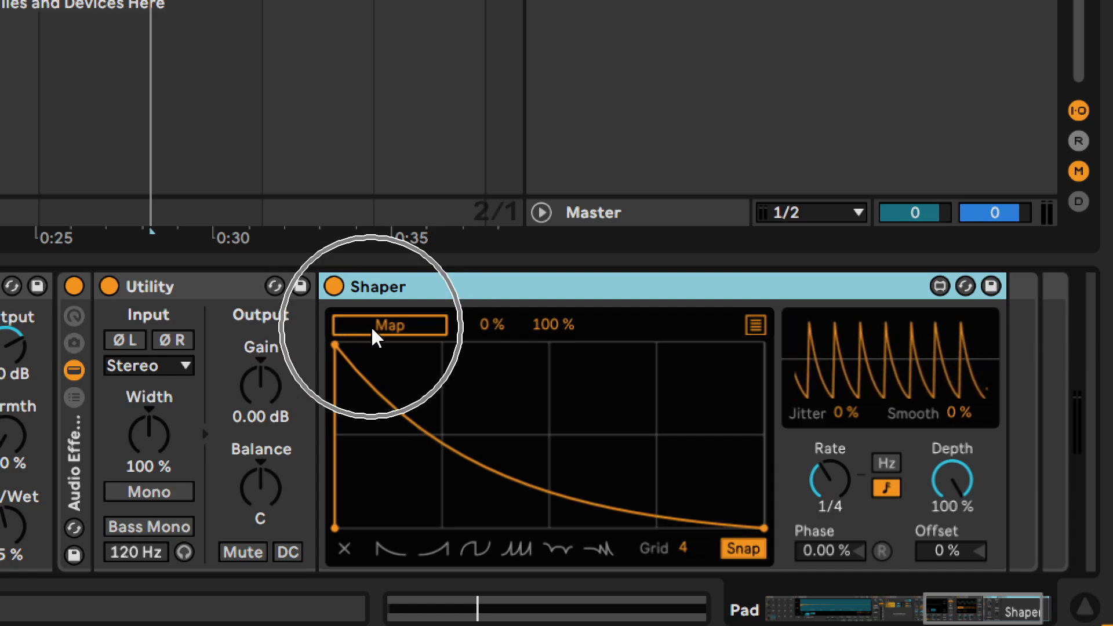
left_click_drag(266, 378, 269, 387)
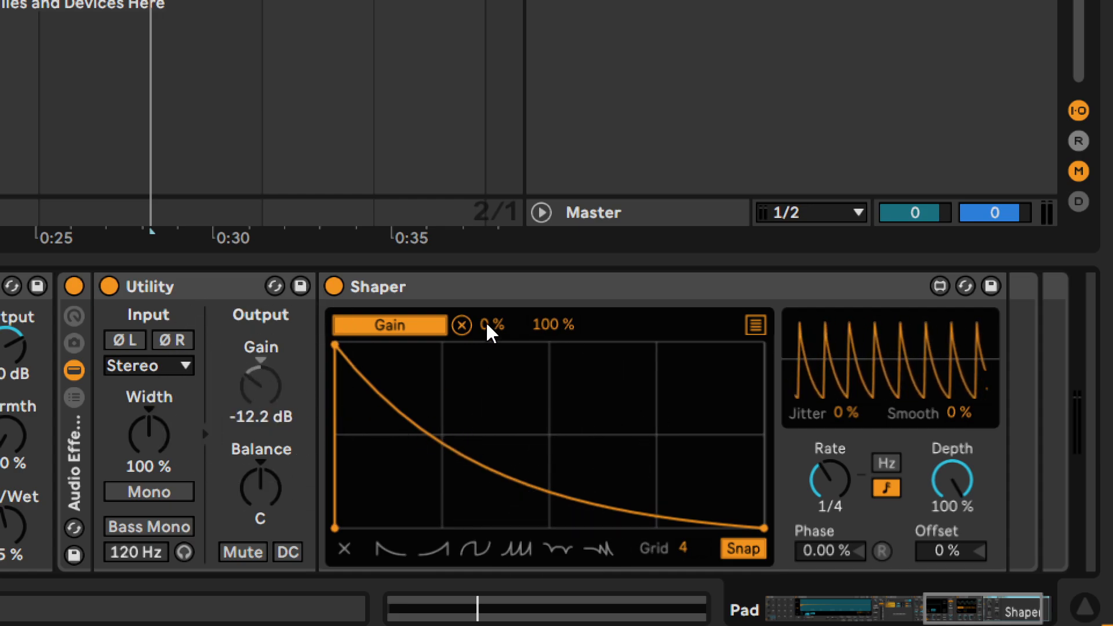
- Try a Shaper modulation range of 28 % to 63 % and set the curve grid to 8
left_click_drag(490, 325, 548, 348)
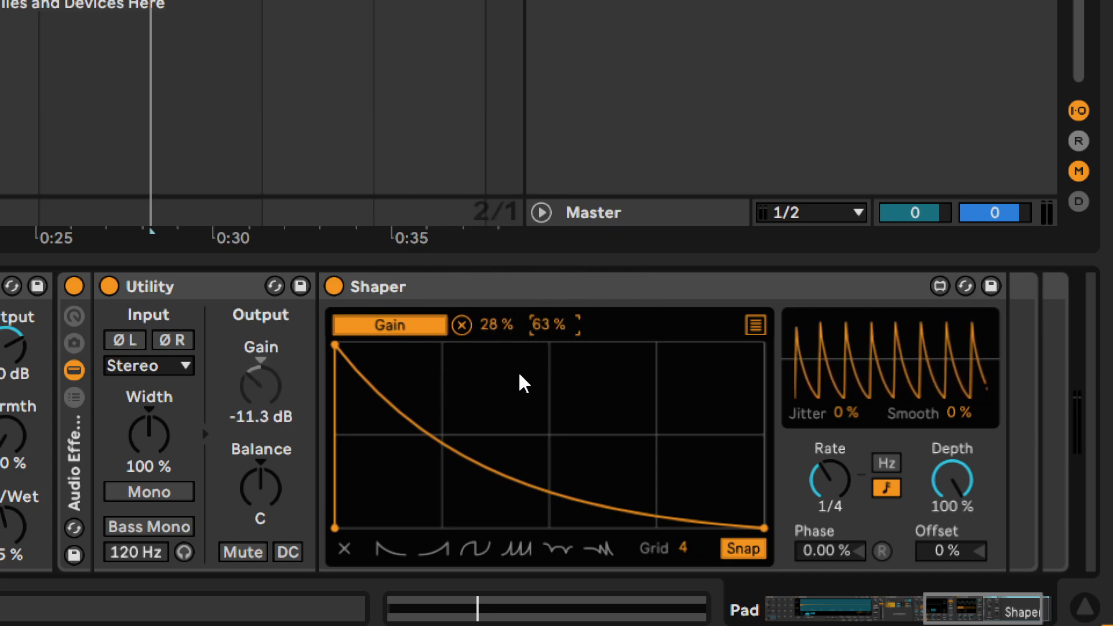
left_click_drag(676, 542, 676, 498)
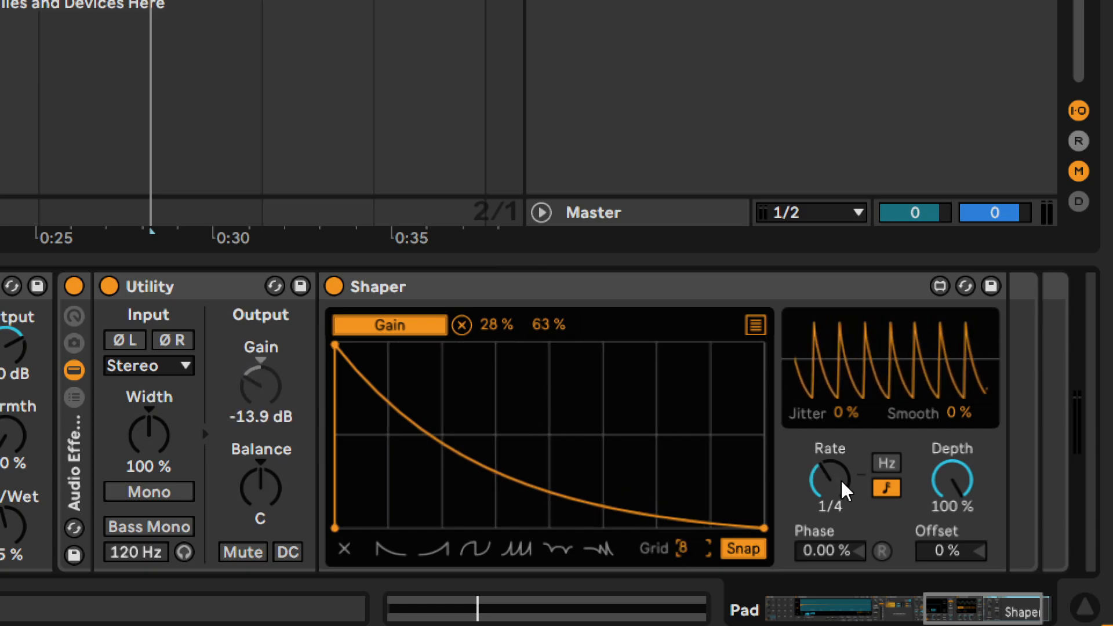
- Try other limits for the Gain modulation range and set its minimum to 39 % and maximum to 57 %
key("ctrl")
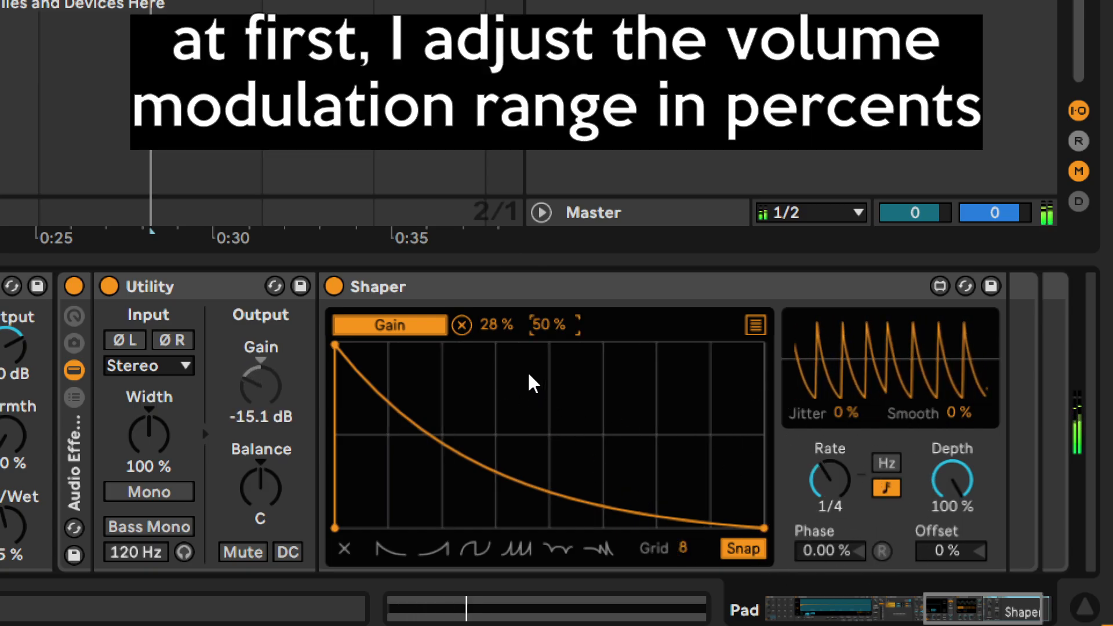
left_click_drag(497, 324, 497, 359)
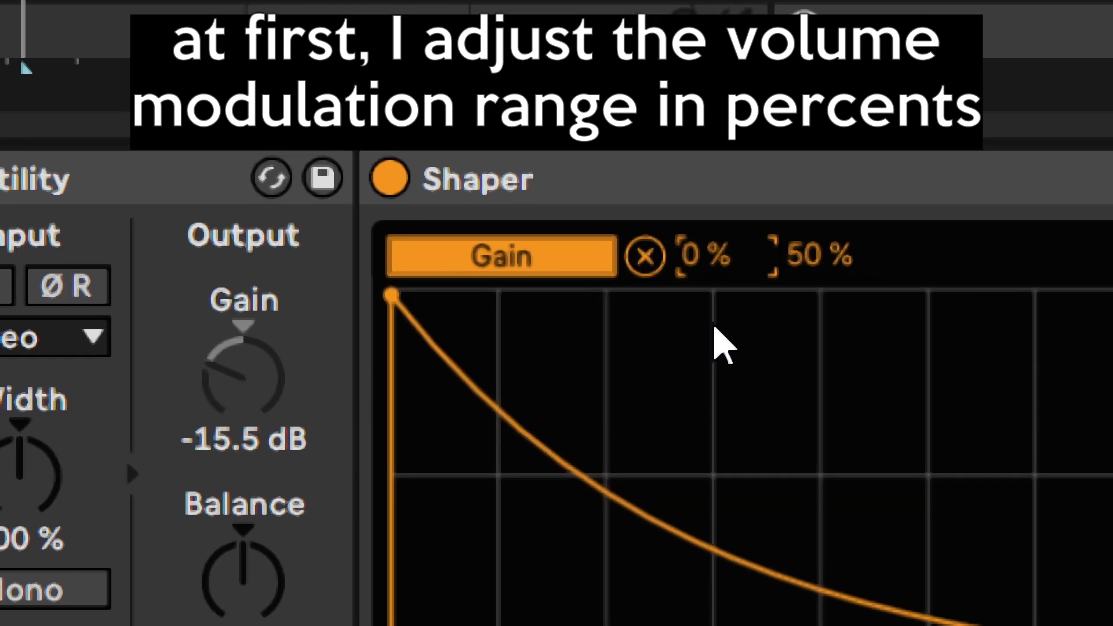
left_click_drag(661, 270, 660, 219)
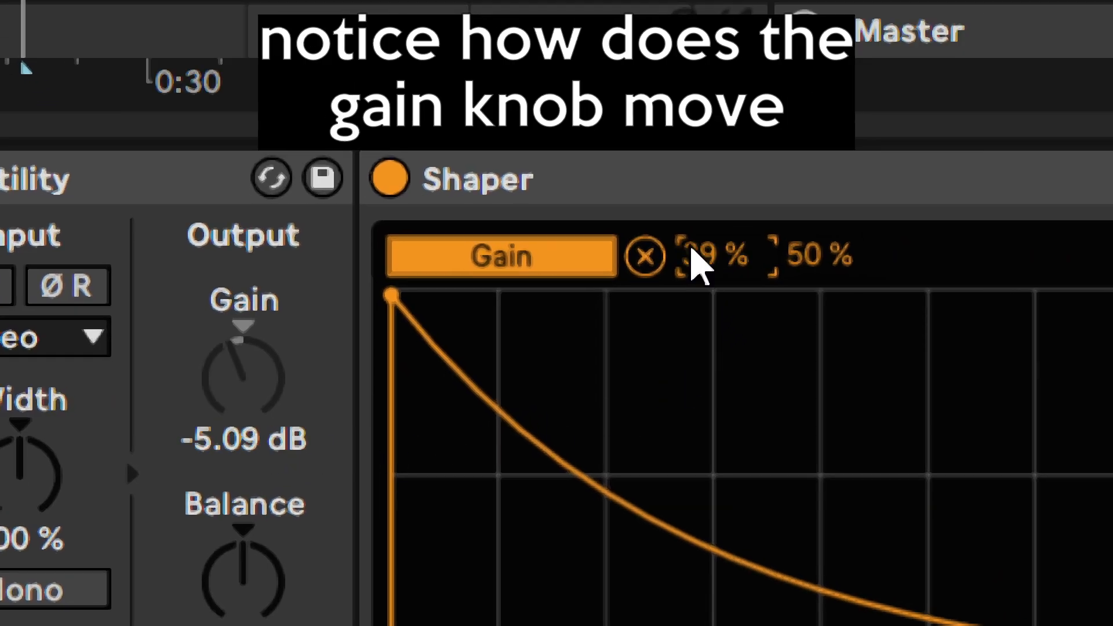
mouse_move(809, 250)
left_mouse_down()
mouse_move(810, 229)
mouse_move(809, 264)
left_mouse_up()
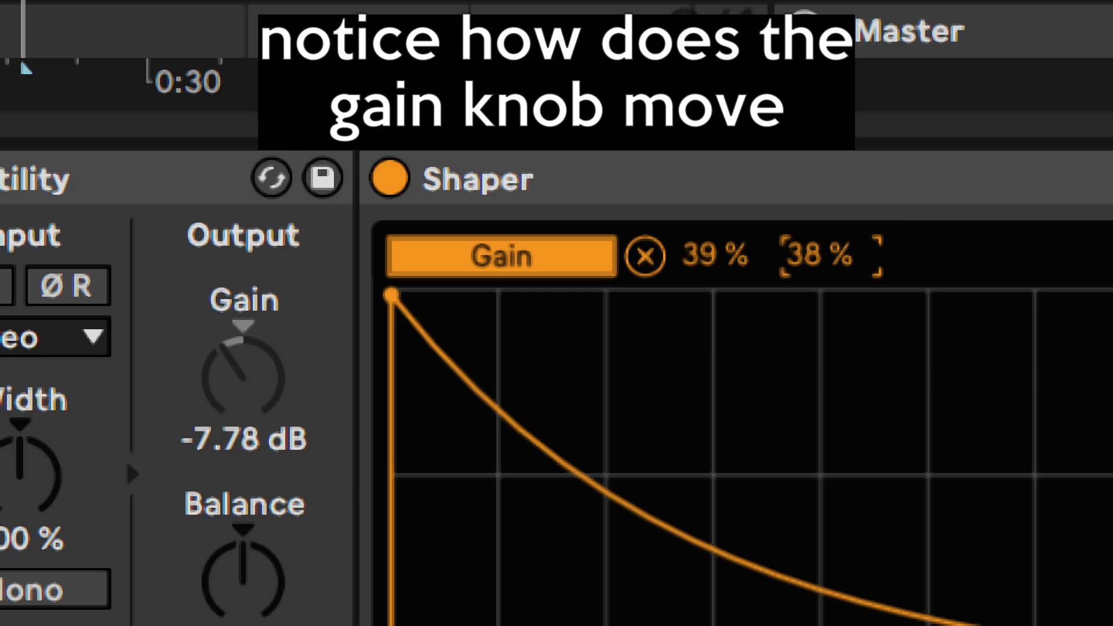
type("57")
key("Return")
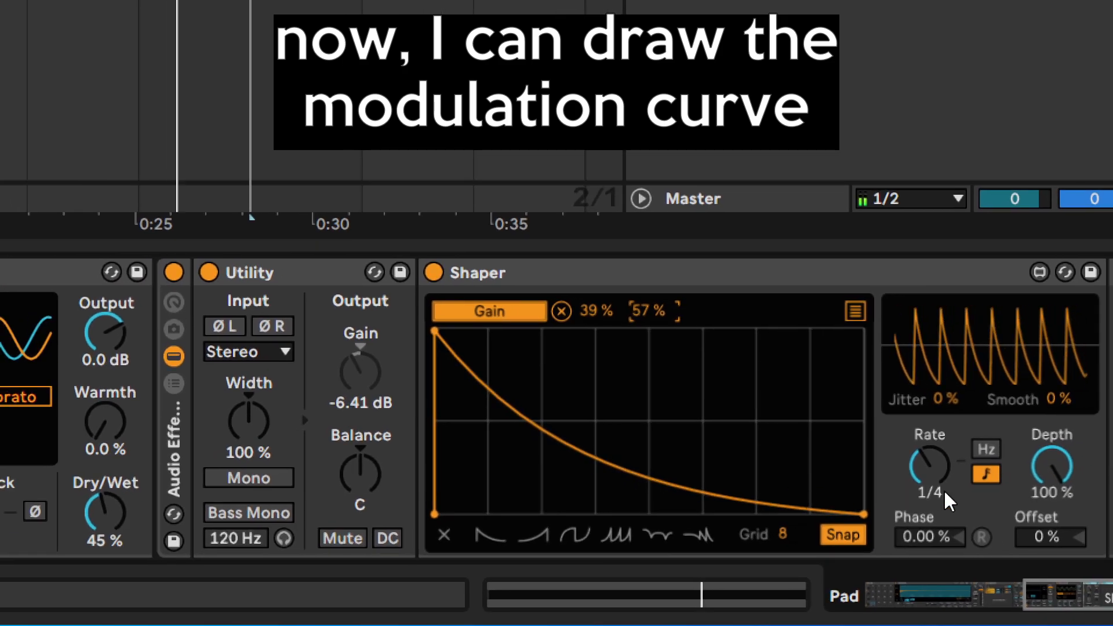
- Shape the Shaper curve as a flat top up to the third grid line with a straight fall to zero, and set Rate to 1/8
left_click_drag(576, 368, 584, 323)
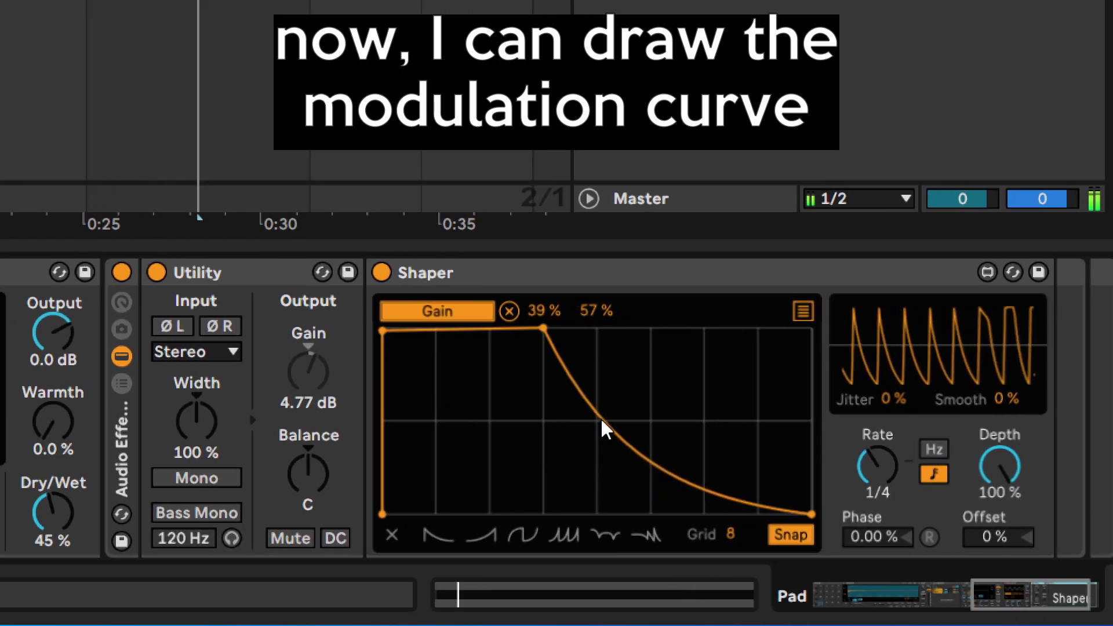
left_click(649, 447)
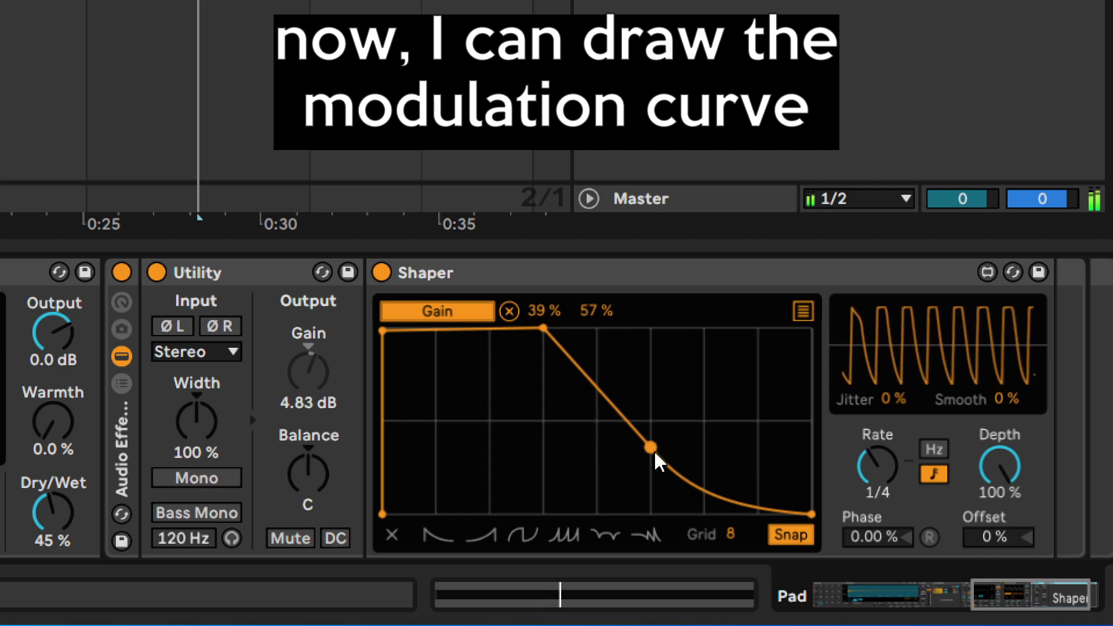
left_click_drag(654, 450, 687, 492)
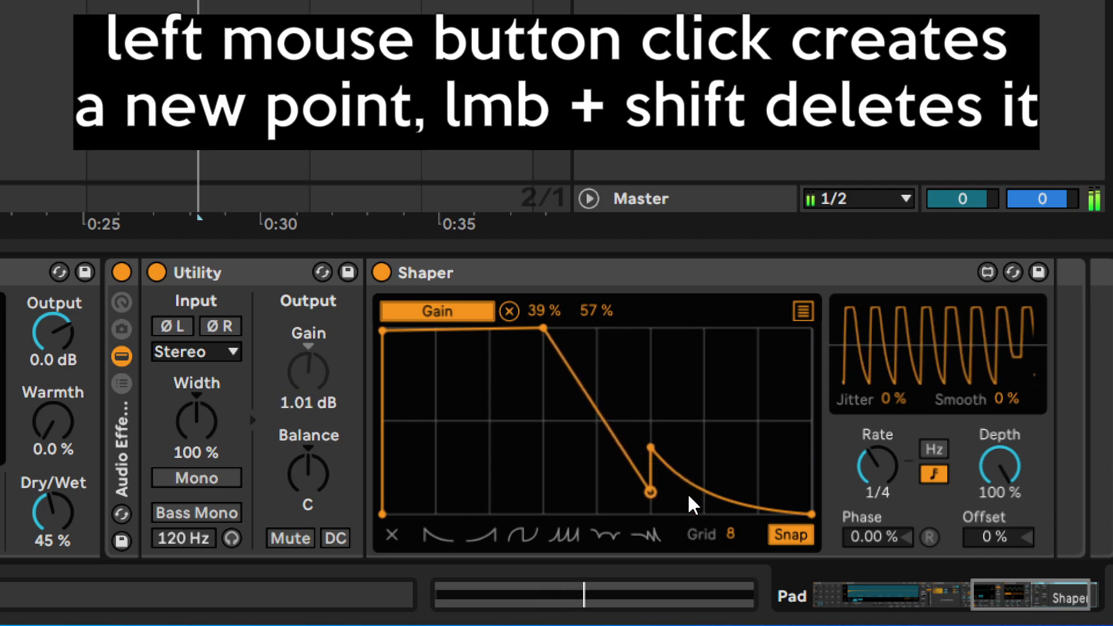
left_click(649, 445, "shift")
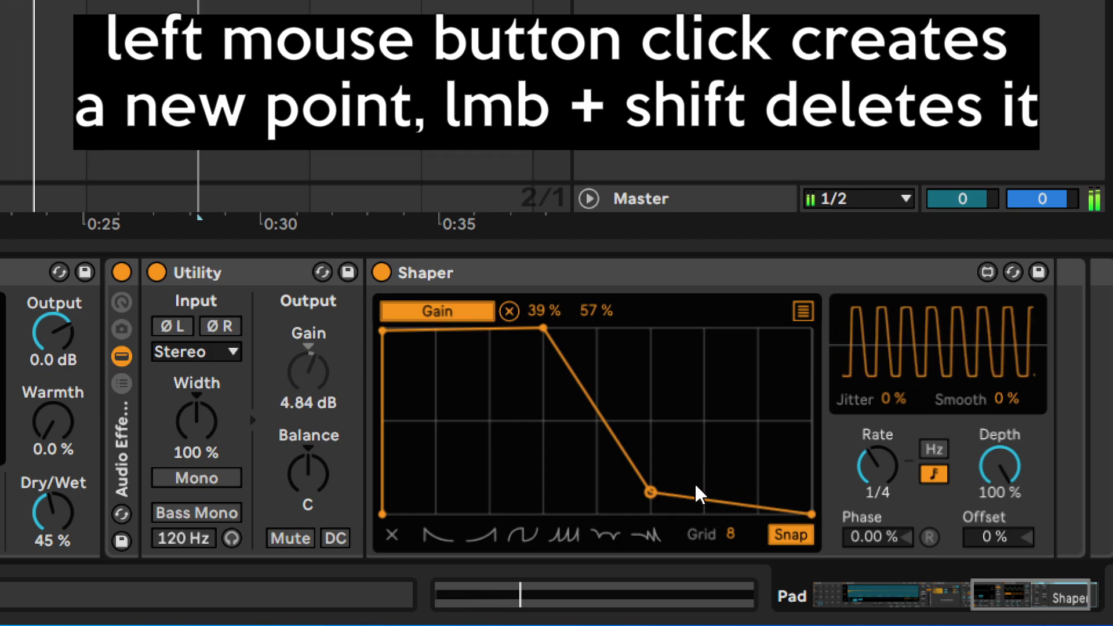
left_click(650, 491, "shift")
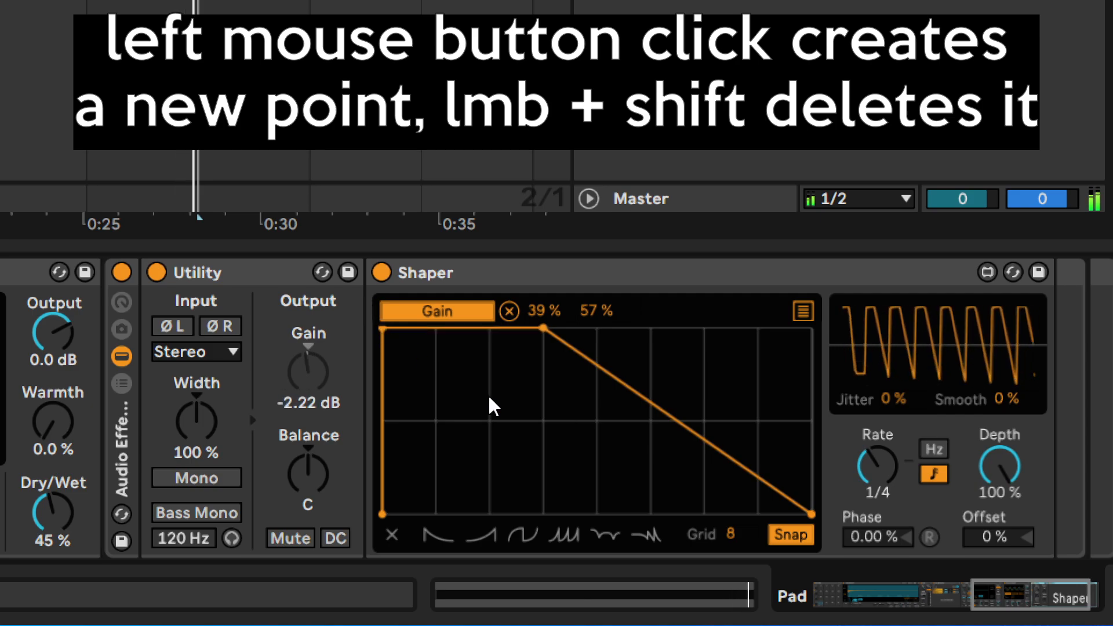
left_click_drag(876, 455, 869, 473)
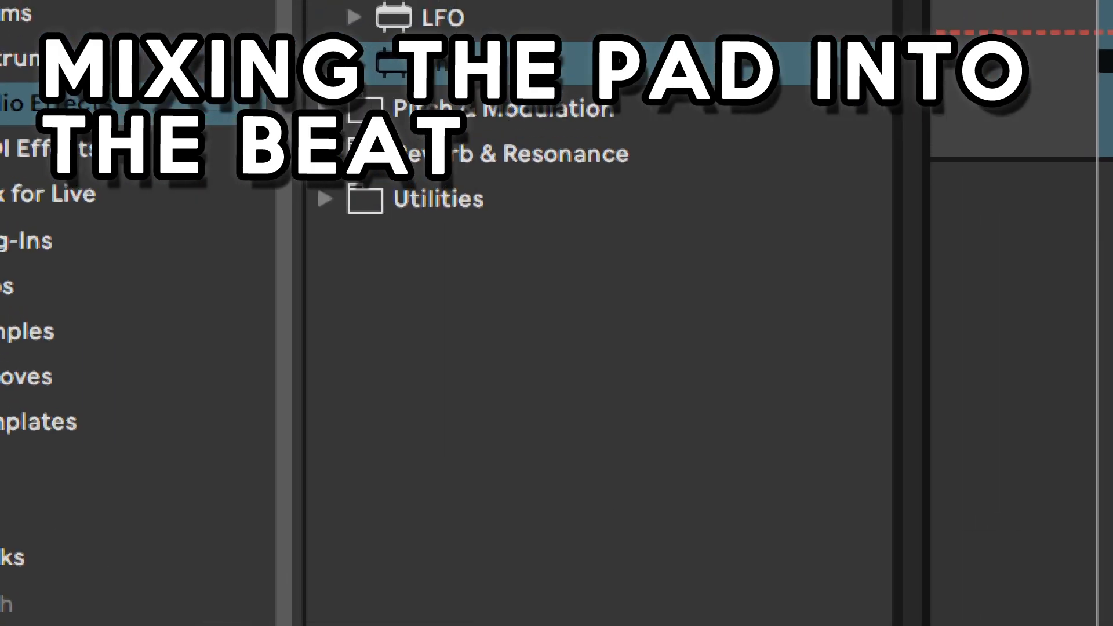
- Add a Utility at the end of the Pad track's device chain and duplicate it
left_click(329, 204)
left_click(356, 332)
left_click_drag(435, 336, 850, 473)
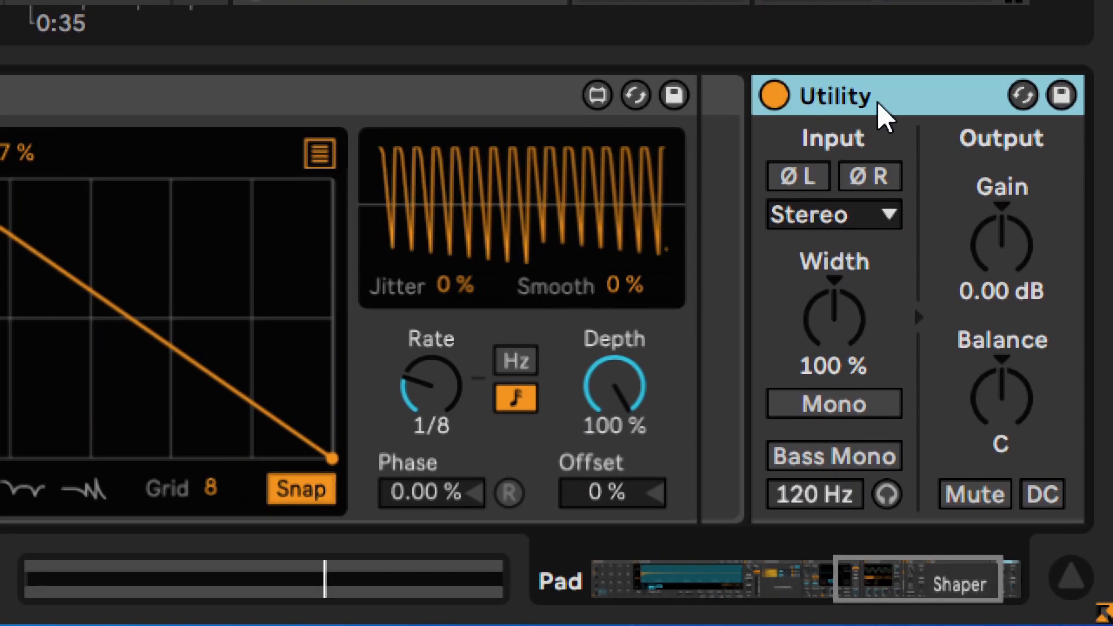
key("ctrl+d")
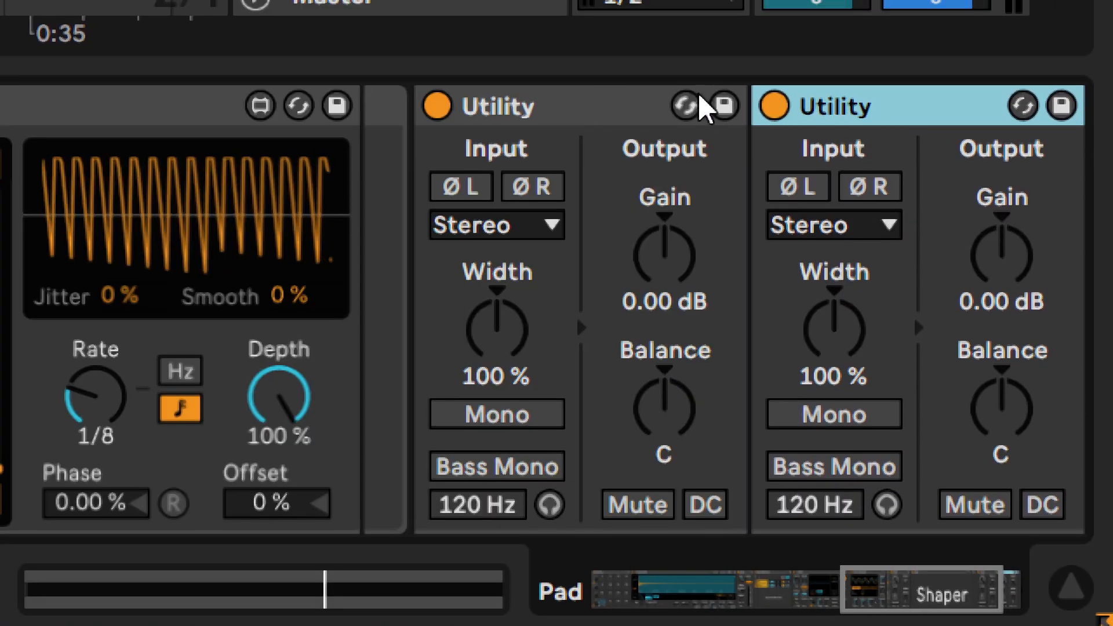
- Bypass the second Utility and set the first Utility's Gain to -4.5 dB while playing the pad in the beat
left_click(776, 106)
left_click_drag(665, 249, 666, 301)
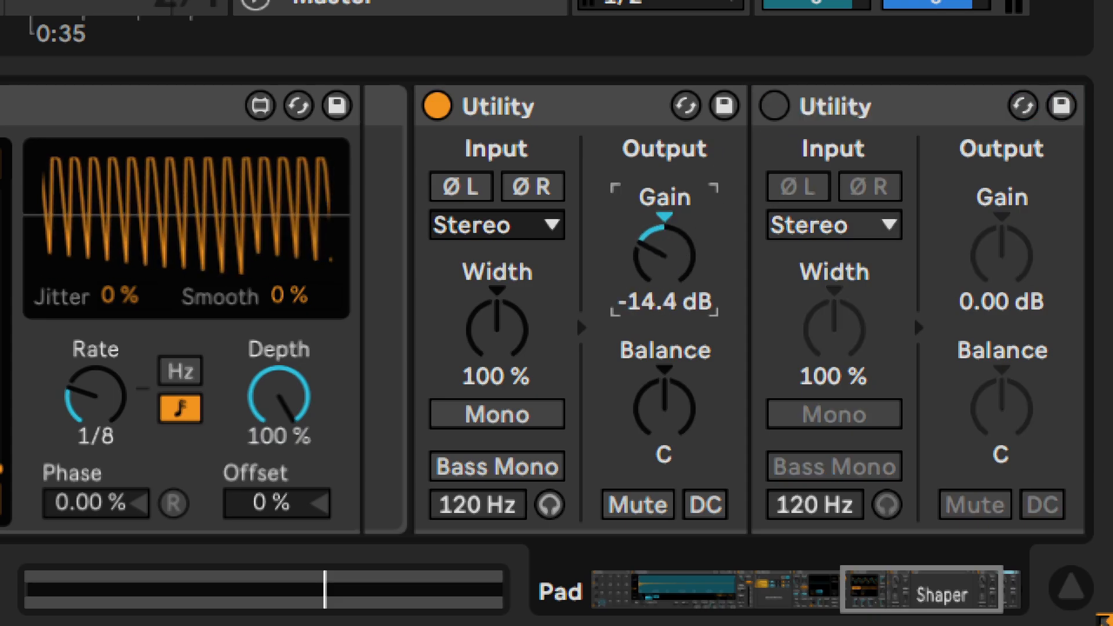
key("space")
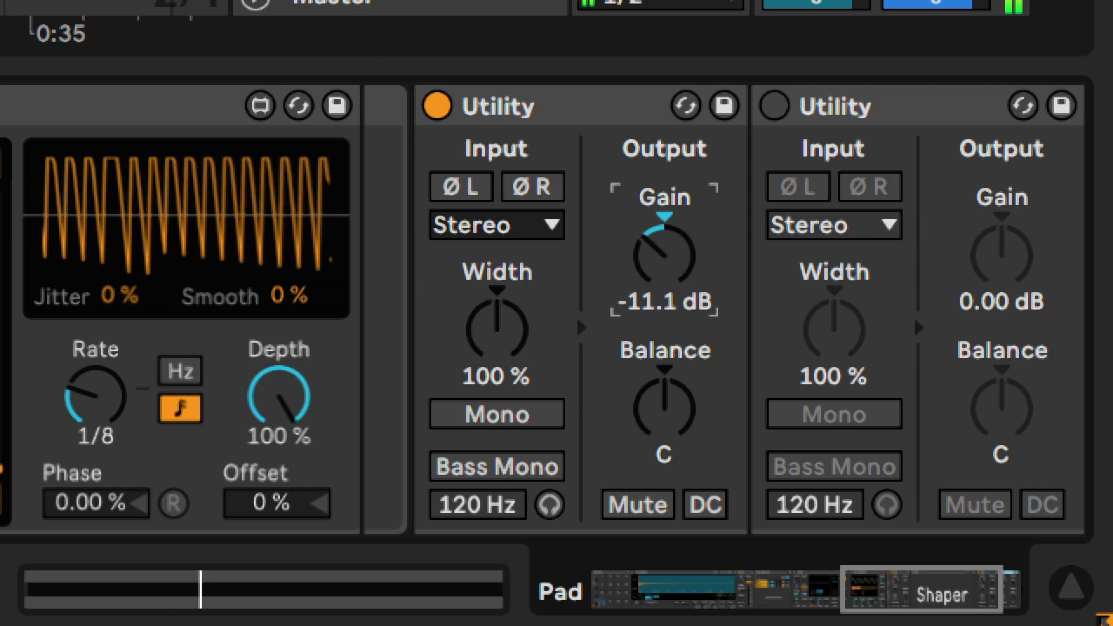
left_click_drag(646, 251, 647, 247)
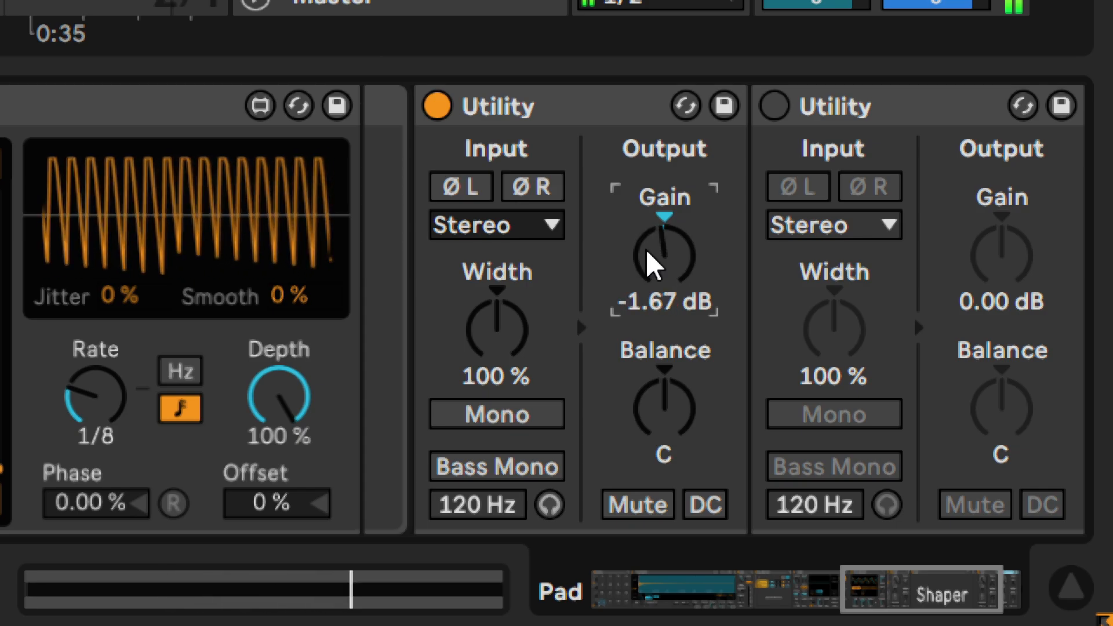
left_click(665, 216)
type("-4.5")
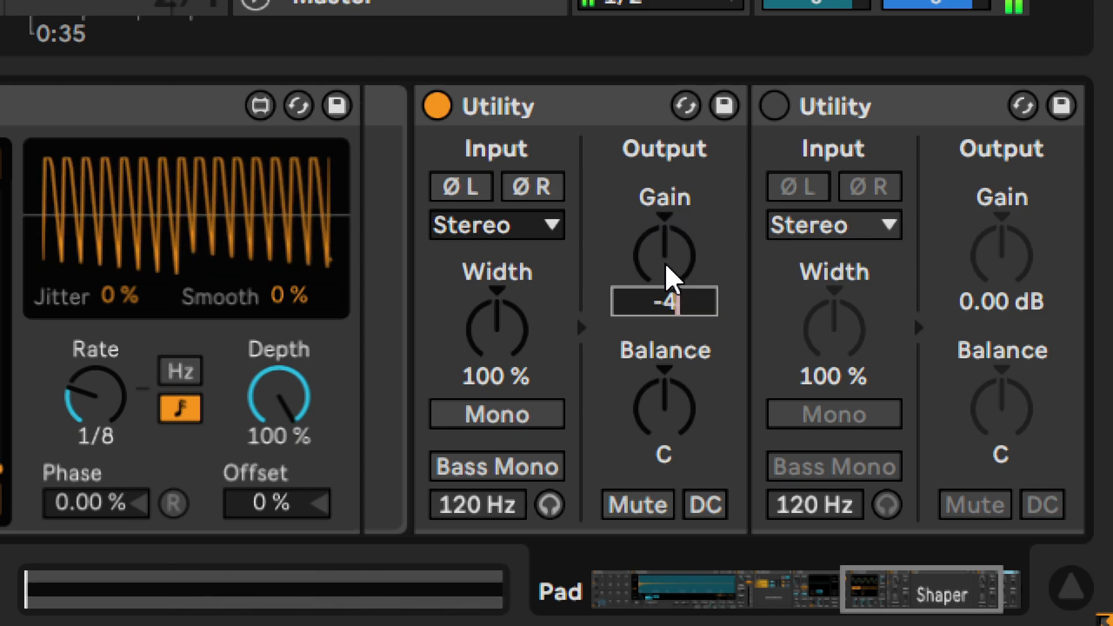
key("Return")
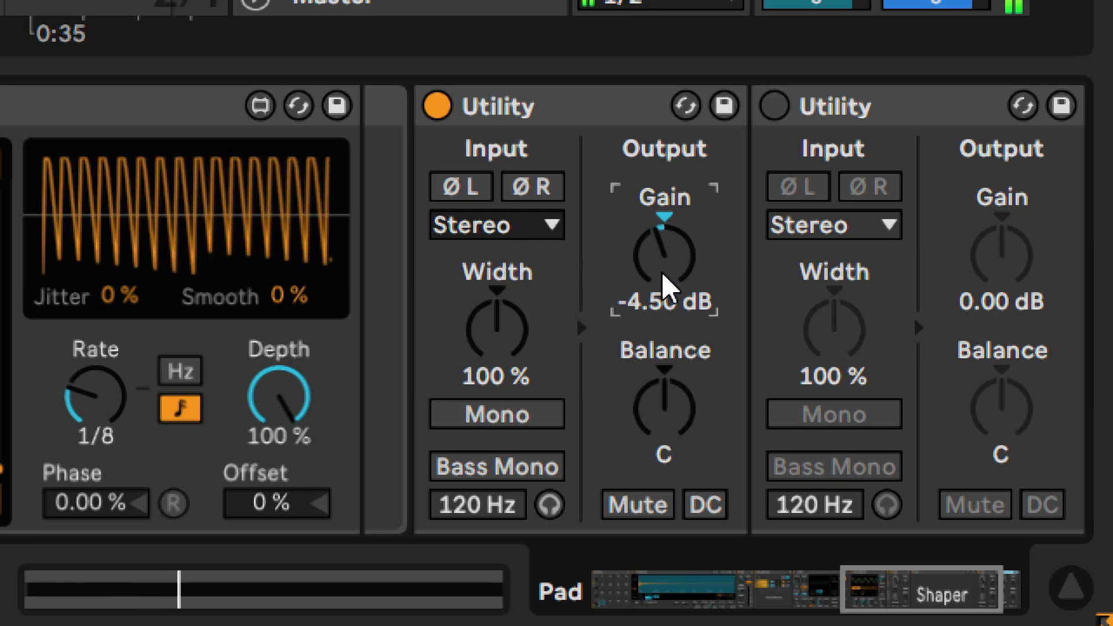
left_click(625, 502)
left_click(627, 503)
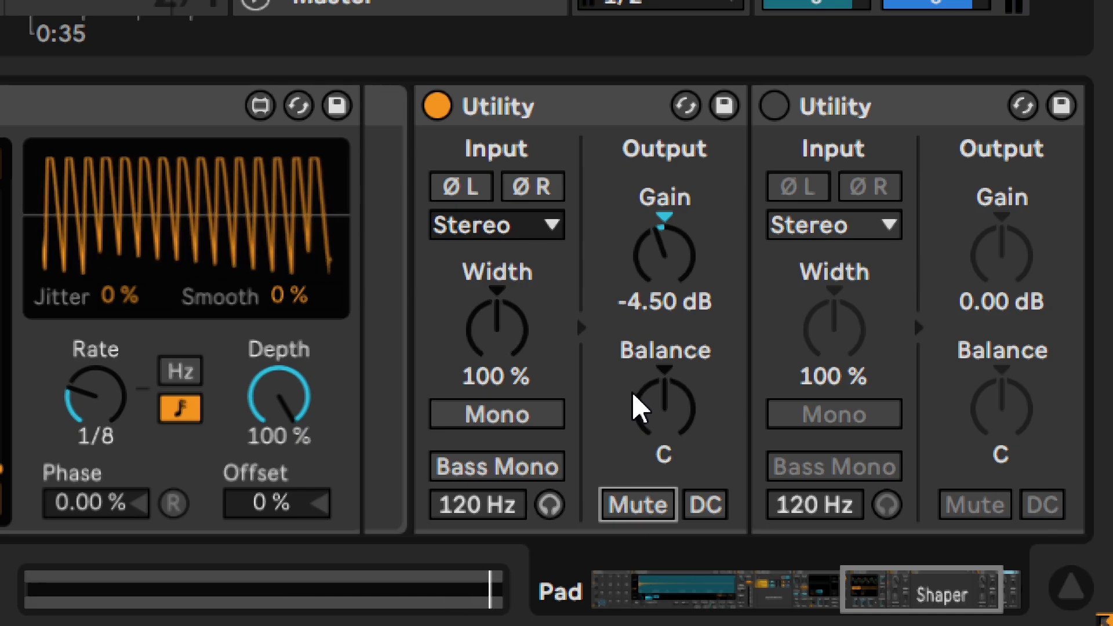
- Reactivate the second Utility, set its Width to 7 %, and compare the pad with that Utility off and on
left_click(807, 111)
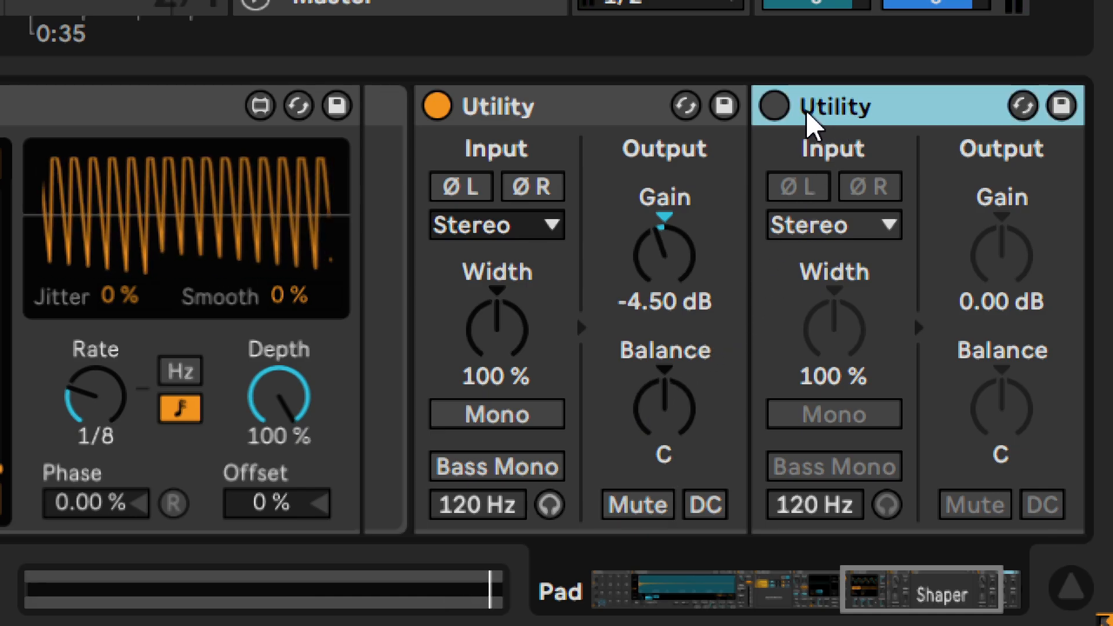
left_click(773, 107)
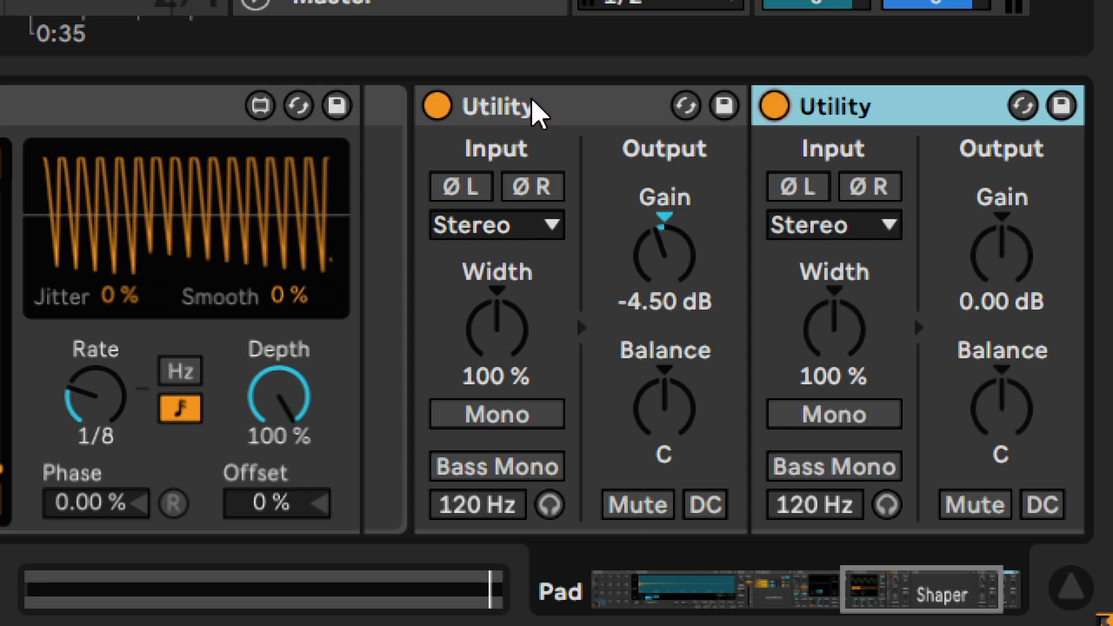
left_click(659, 249)
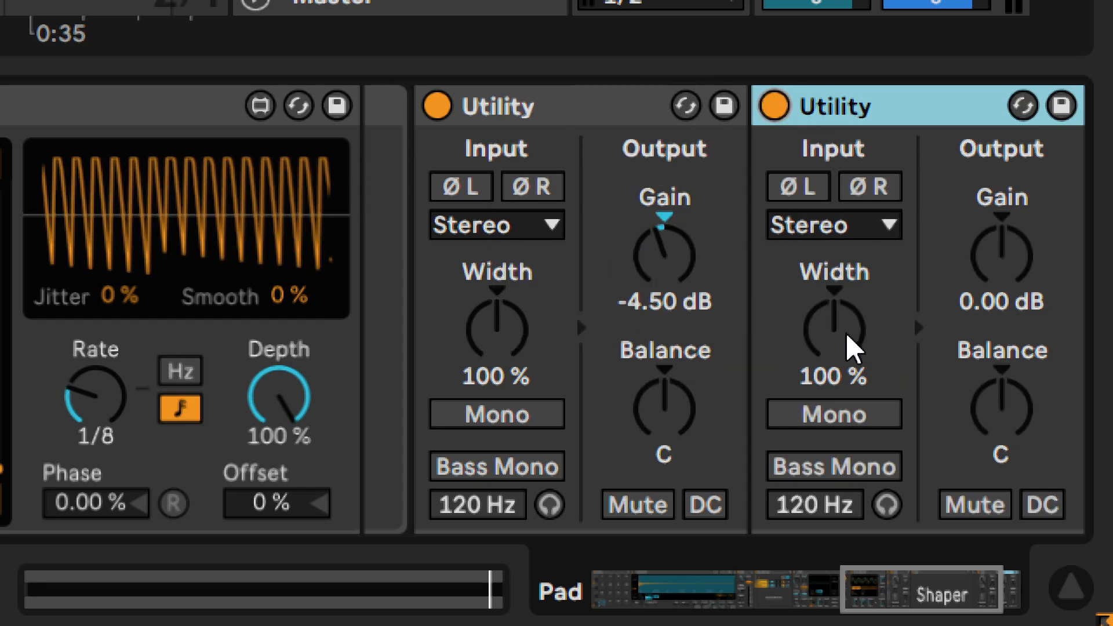
left_click(906, 119)
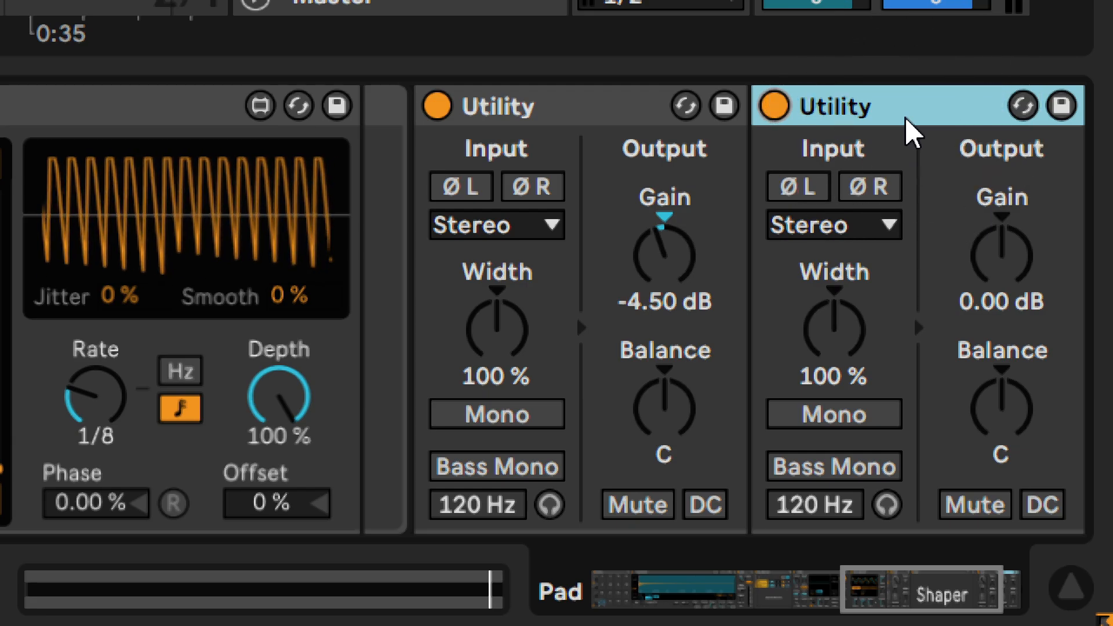
left_click(830, 339)
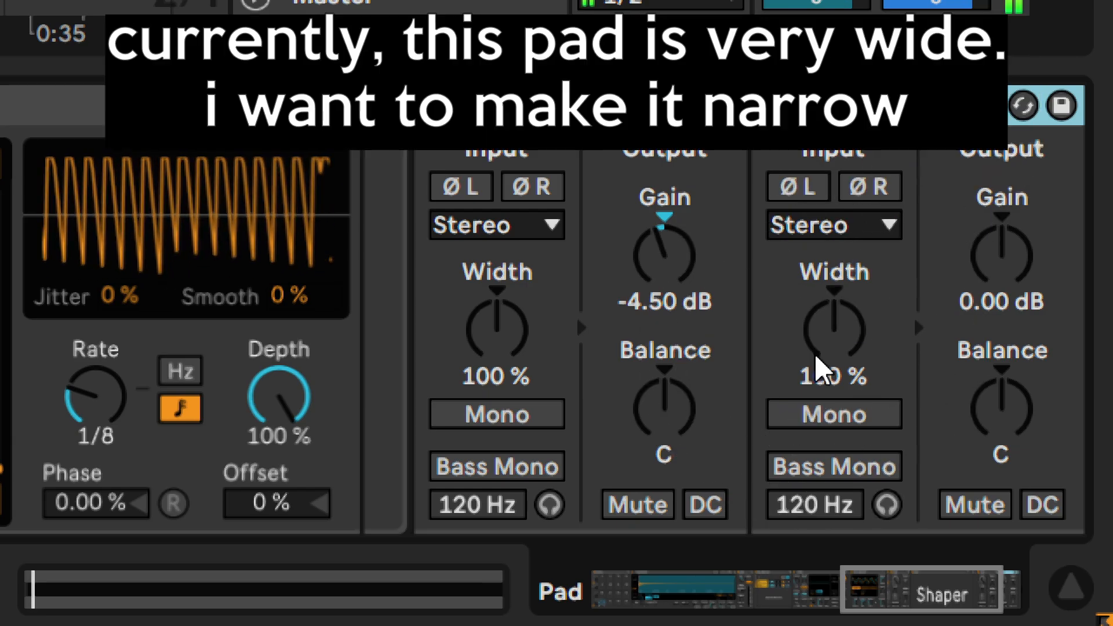
left_click_drag(818, 368, 817, 458)
type("7")
key("Return")
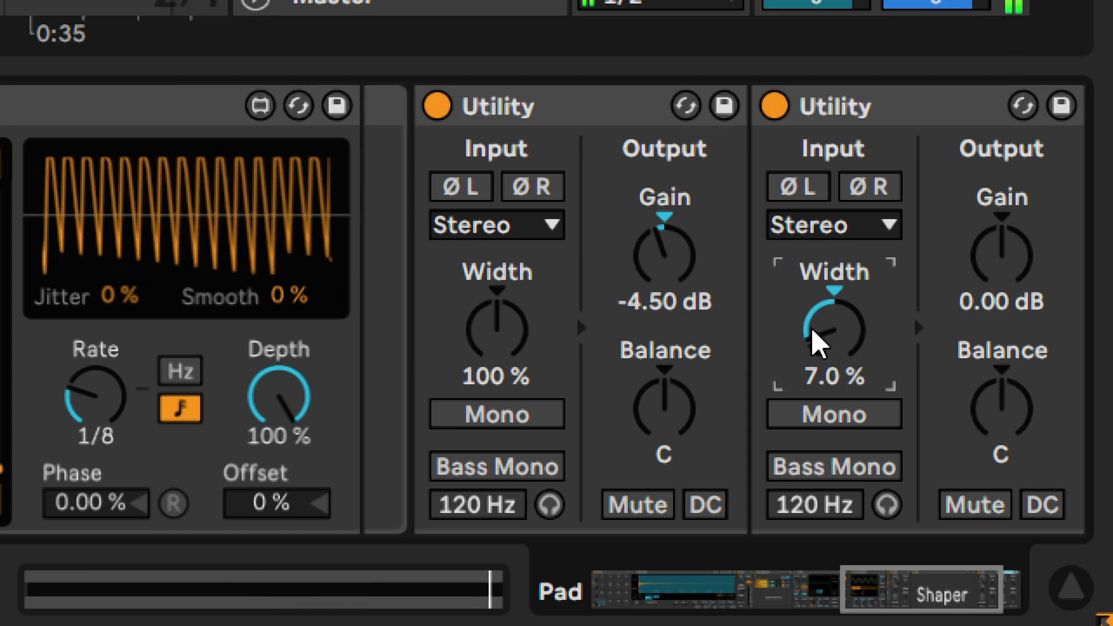
left_click(774, 108)
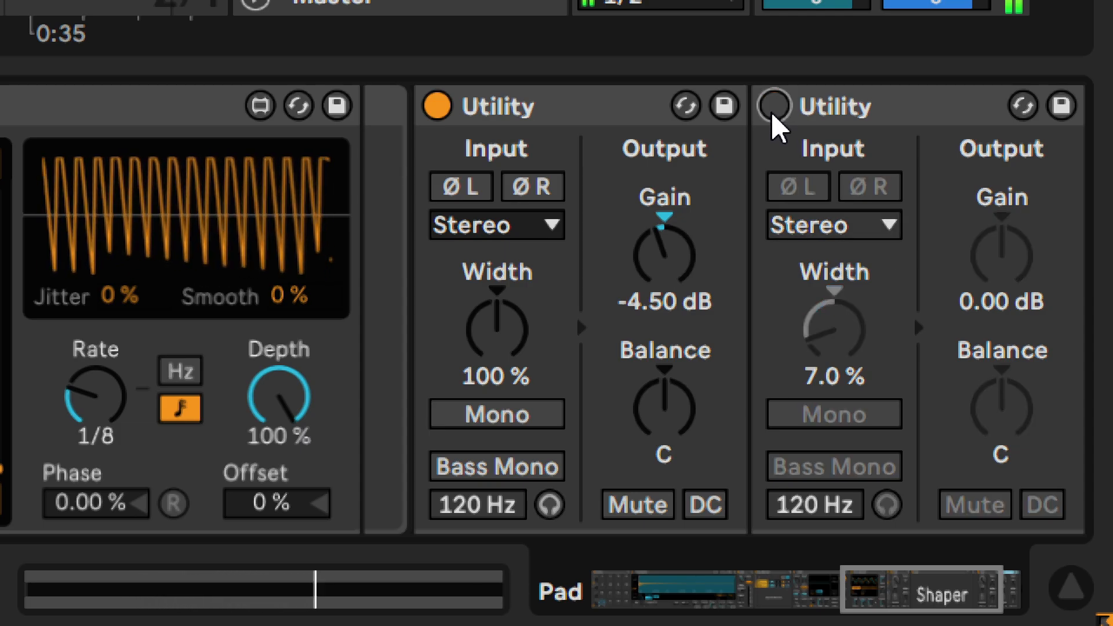
left_click(774, 107)
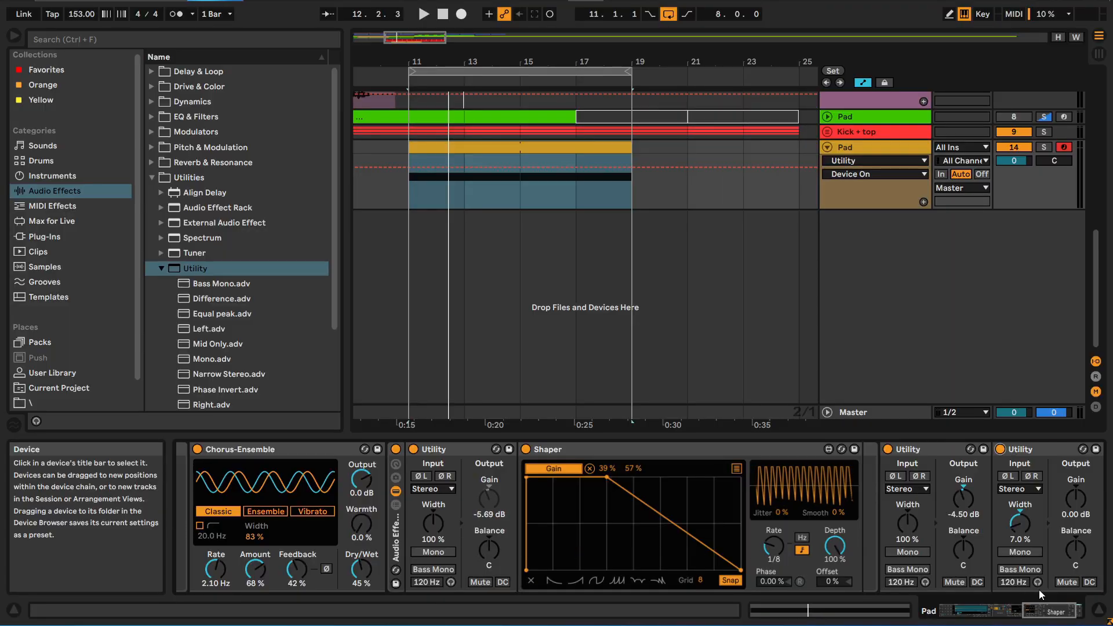
- Add an EQ Eight from EQ & Filters at the end of the Pad track's device chain
left_click(1020, 616)
left_click_drag(1020, 613, 990, 615)
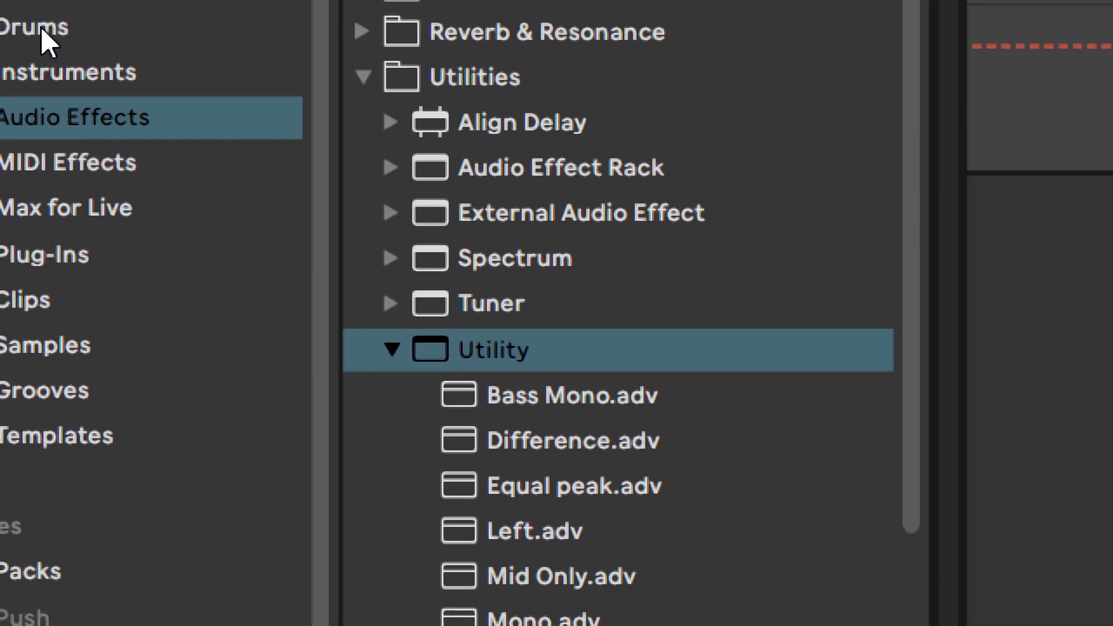
left_click(437, 88)
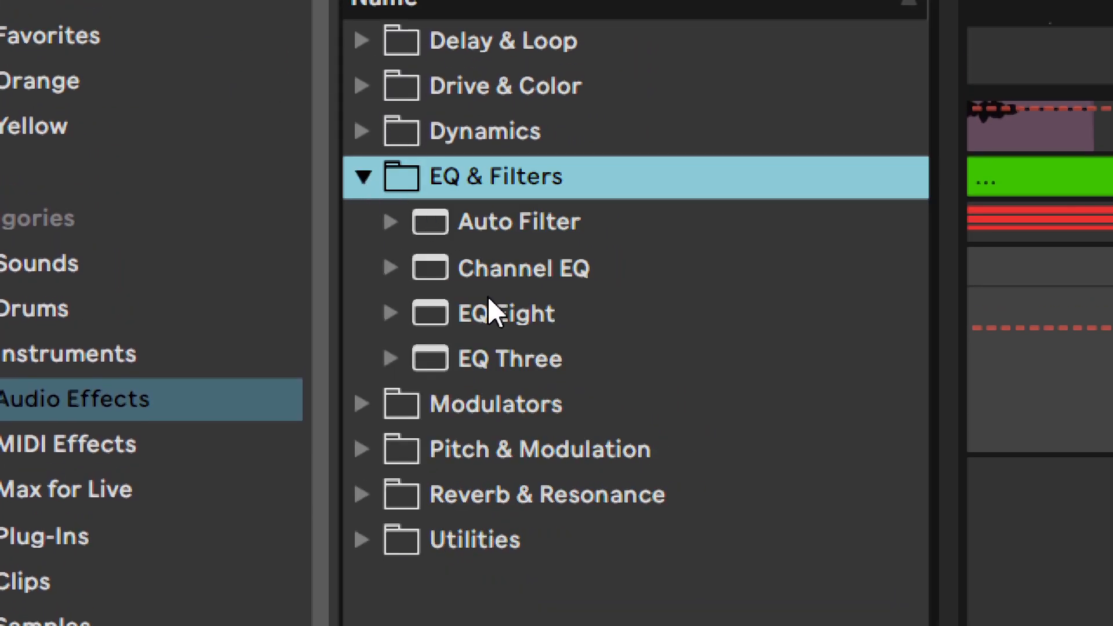
left_click_drag(488, 308, 754, 446)
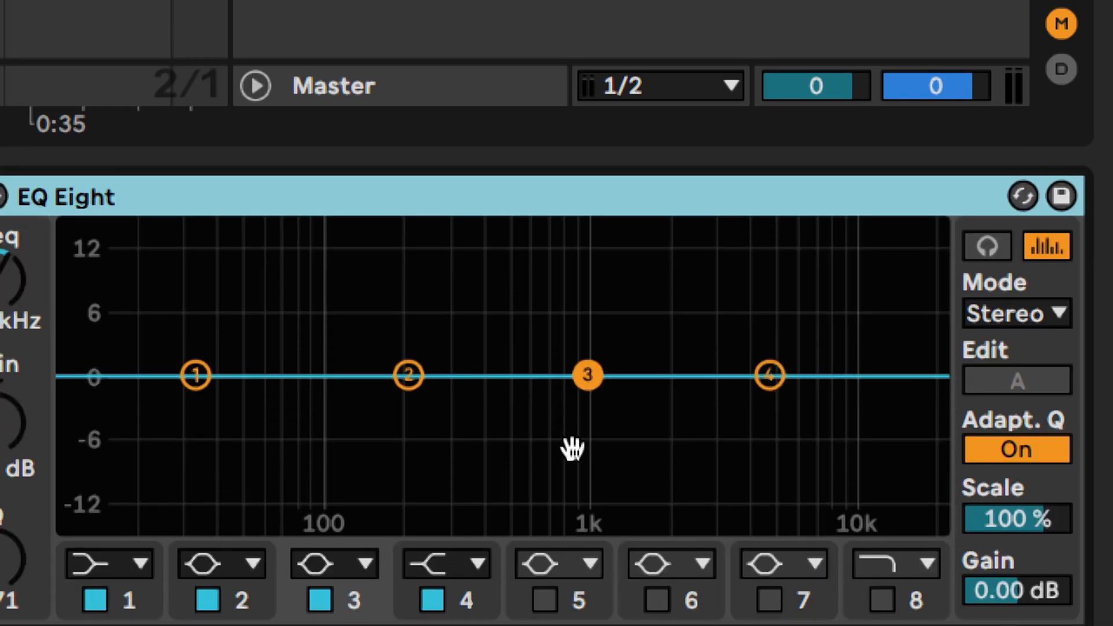
- Make EQ Eight band 1 a ×4 low-cut filter at 200 Hz and shorten the arrangement loop to bars 11 to 13
key("space")
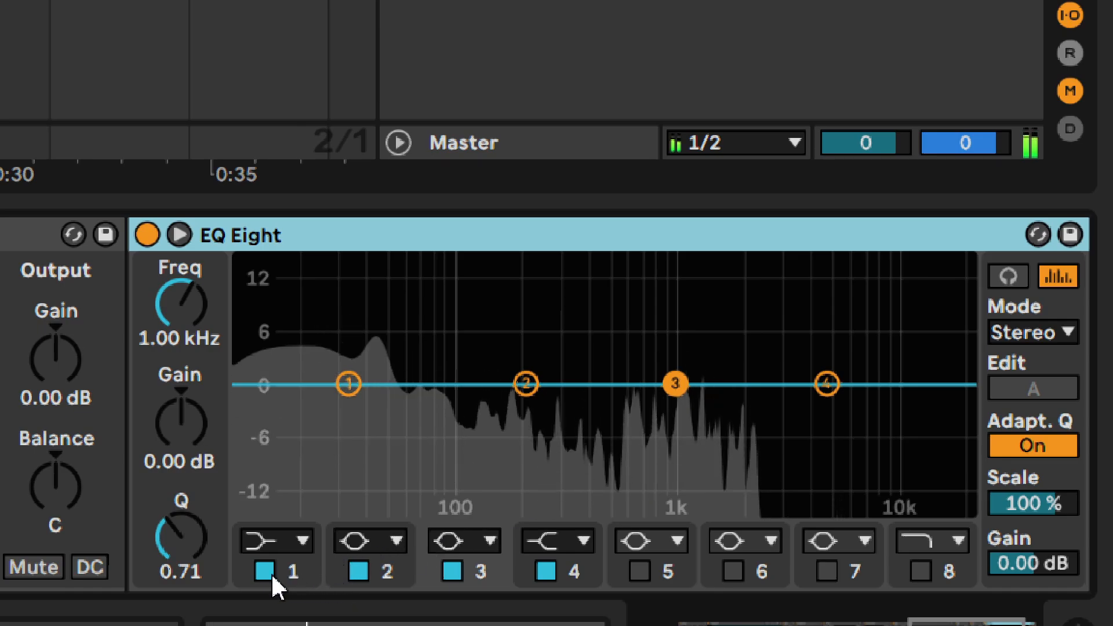
left_click(268, 541)
left_click(270, 304)
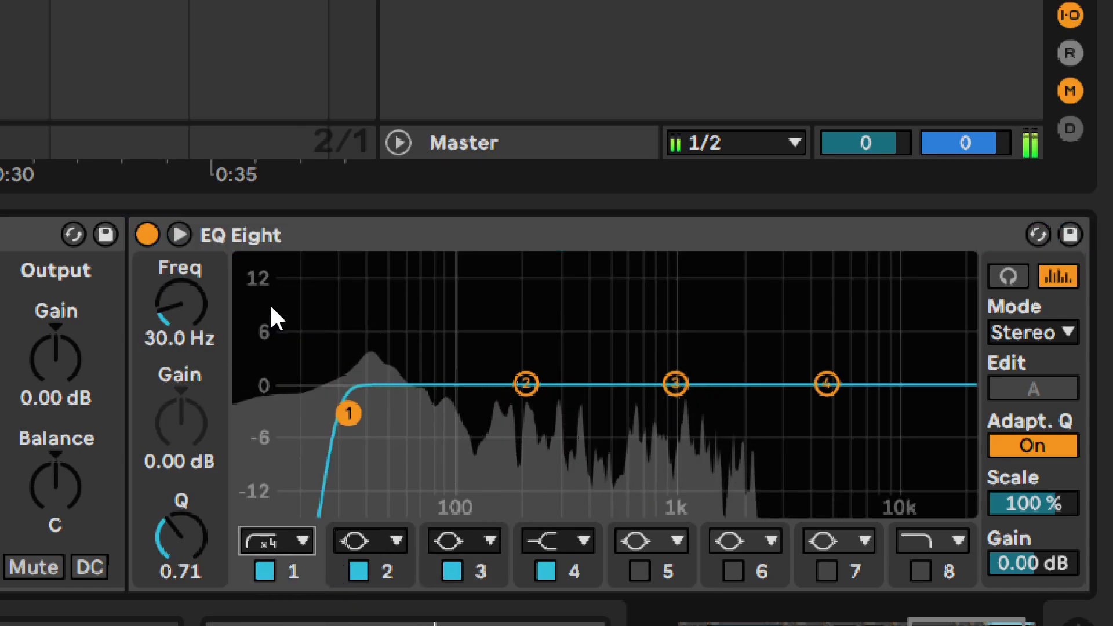
left_click_drag(158, 313, 158, 270)
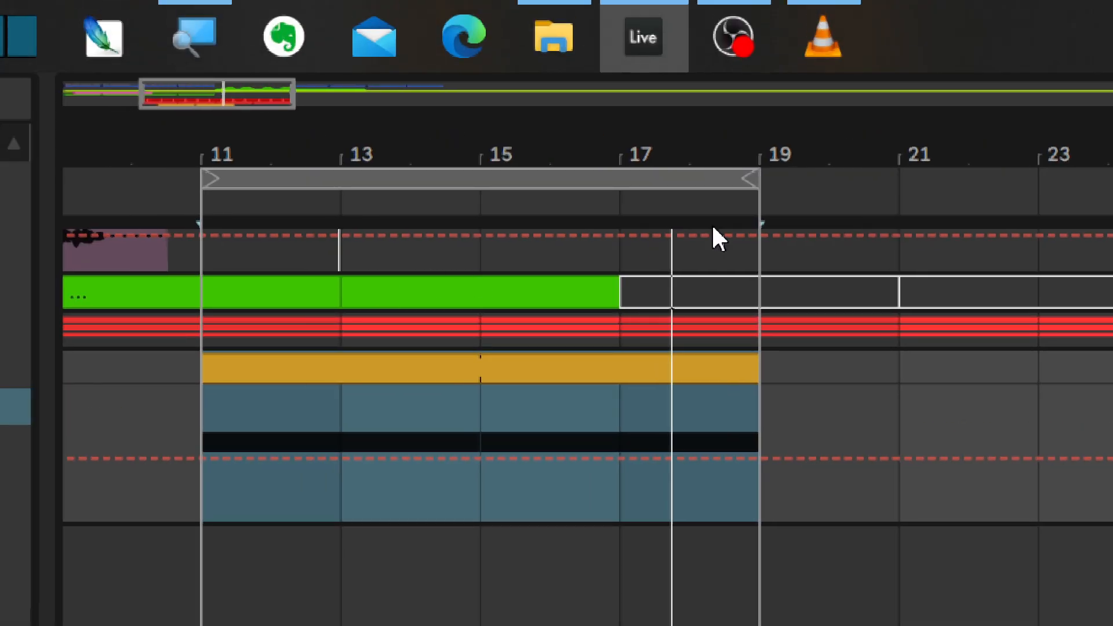
left_click_drag(758, 180, 380, 191)
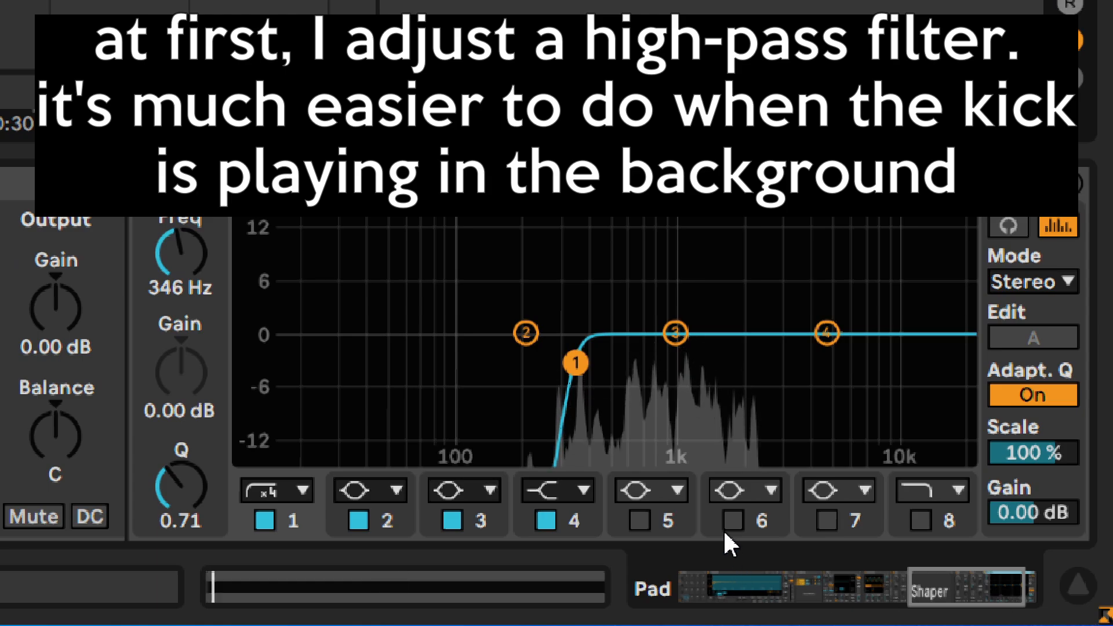
left_click_drag(162, 252, 185, 246)
type("200")
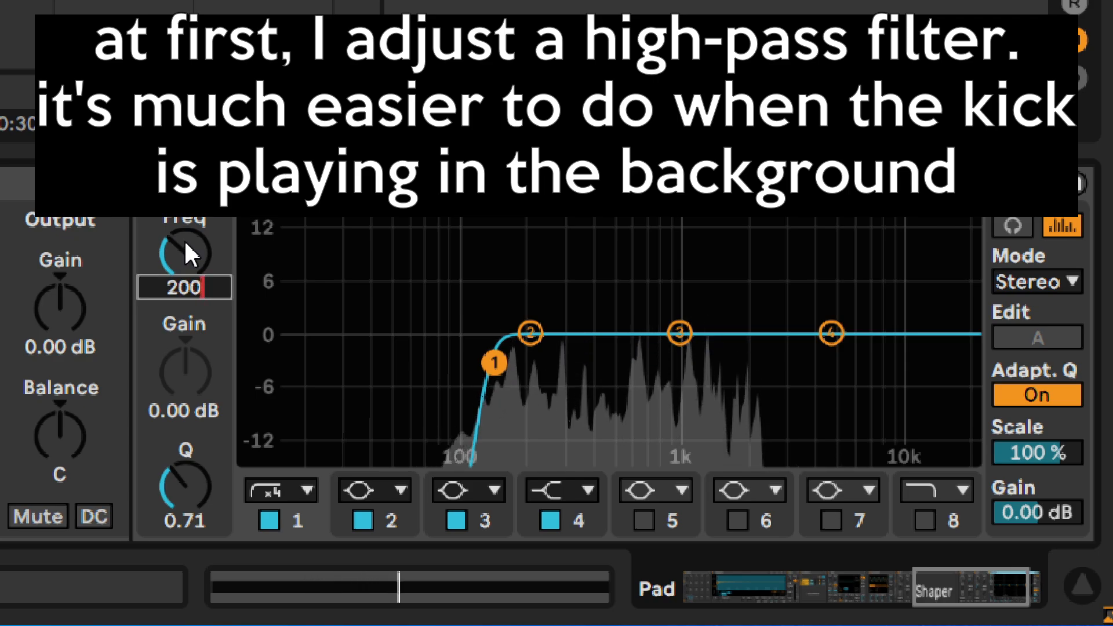
key("Return")
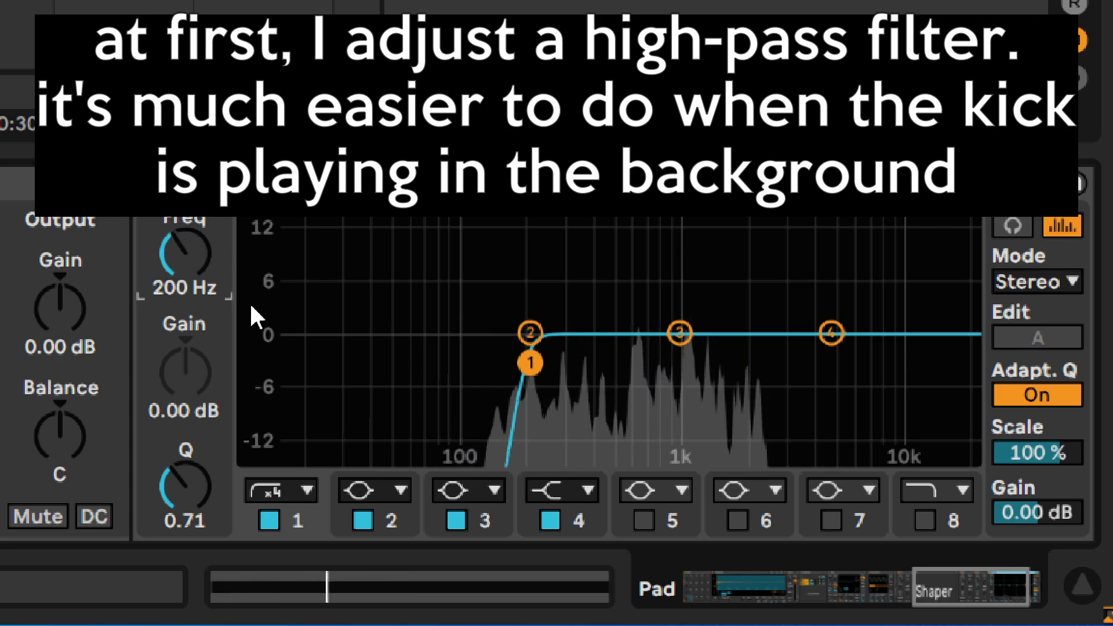
- Deactivate bands 2, 3 and 4 of the EQ Eight
left_click(362, 520)
left_click(457, 520)
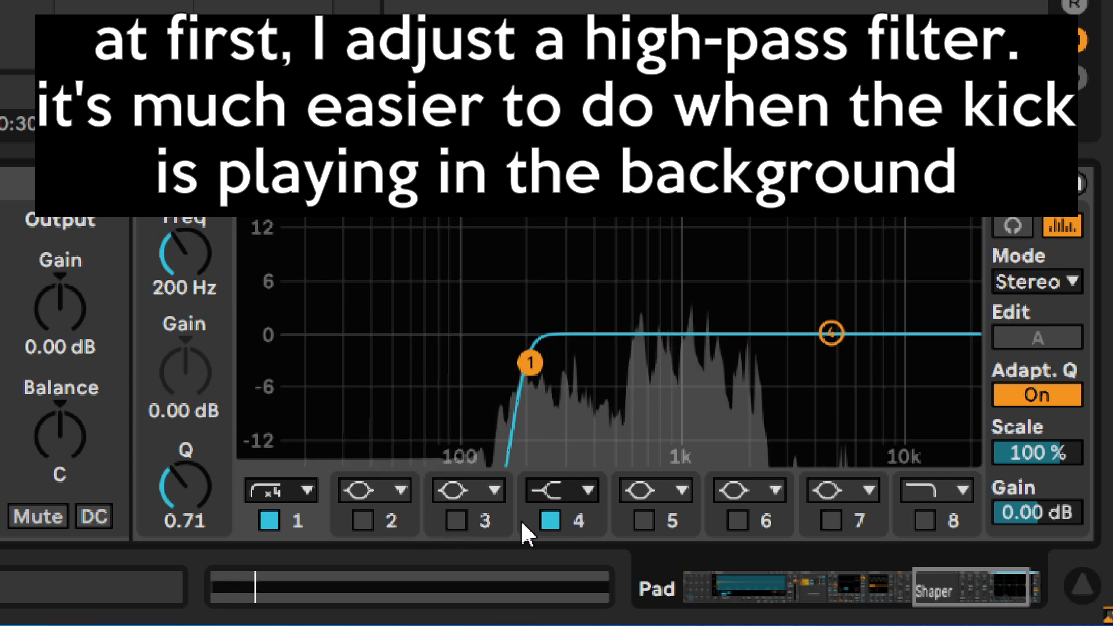
left_click(548, 520)
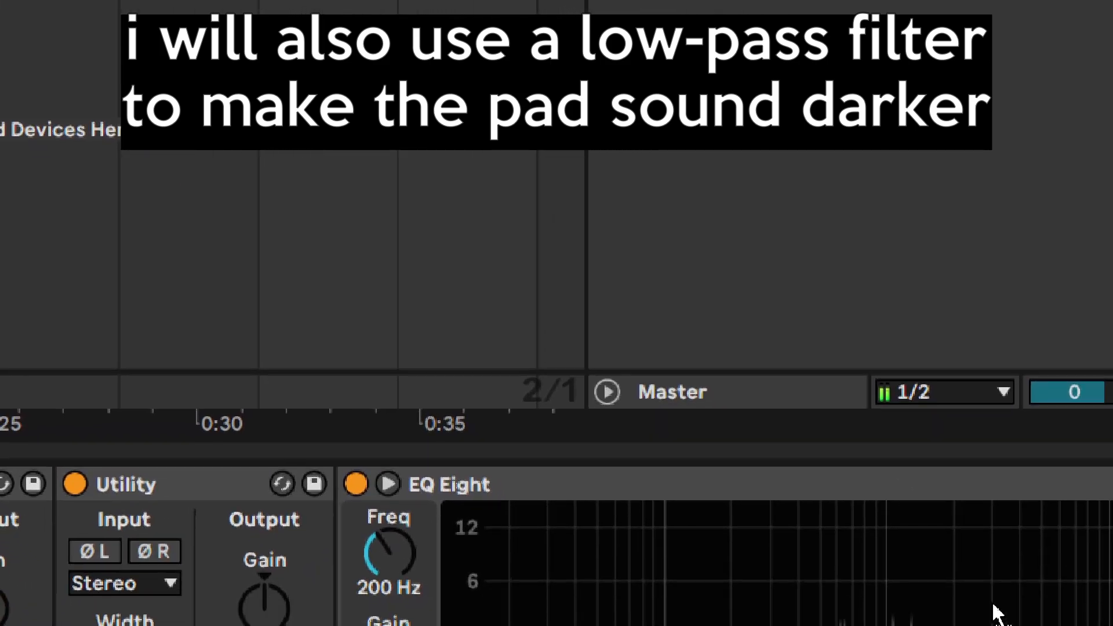
- Insert an Auto Filter before the EQ Eight, set its low-pass frequency to 11 kHz, and compare the pad with the filter bypassed
left_click_drag(996, 612, 400, 597)
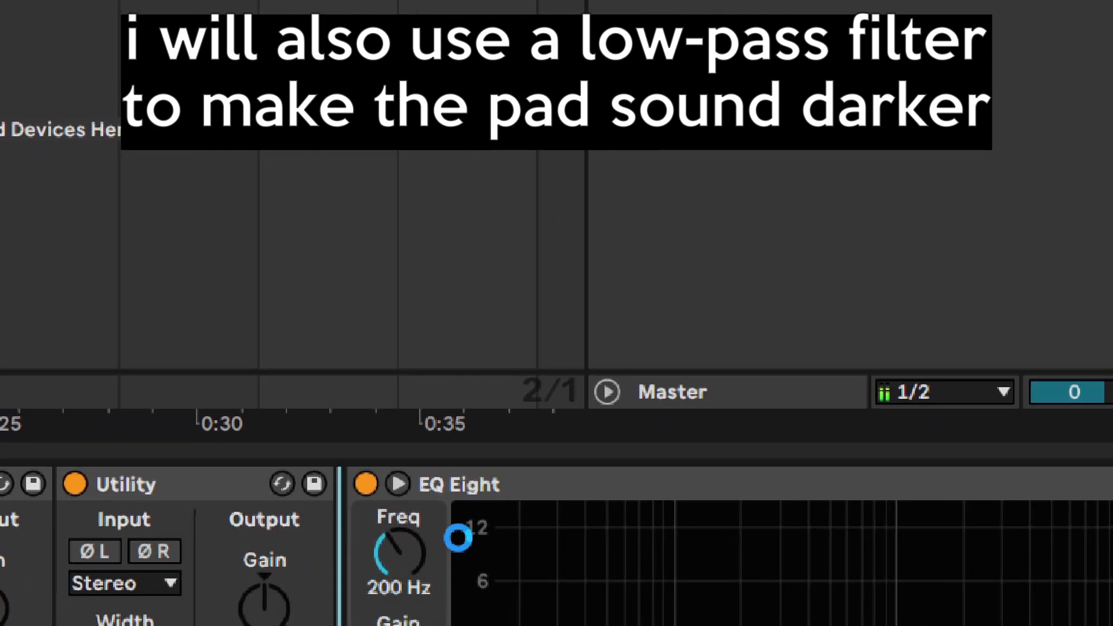
left_click_drag(458, 538, 458, 538)
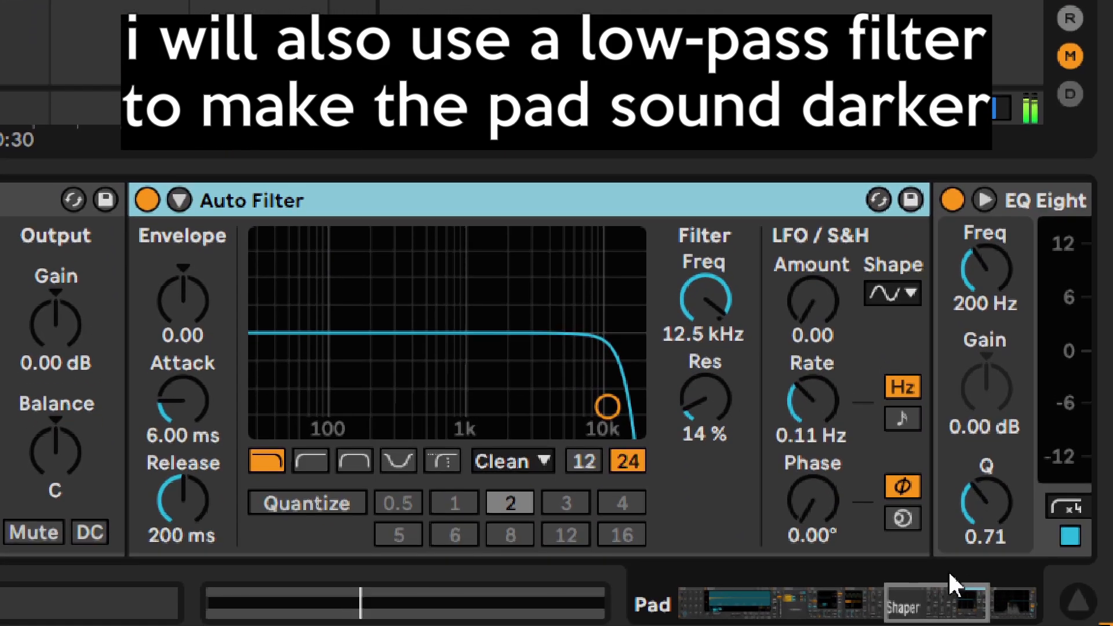
left_click_drag(609, 409, 574, 406)
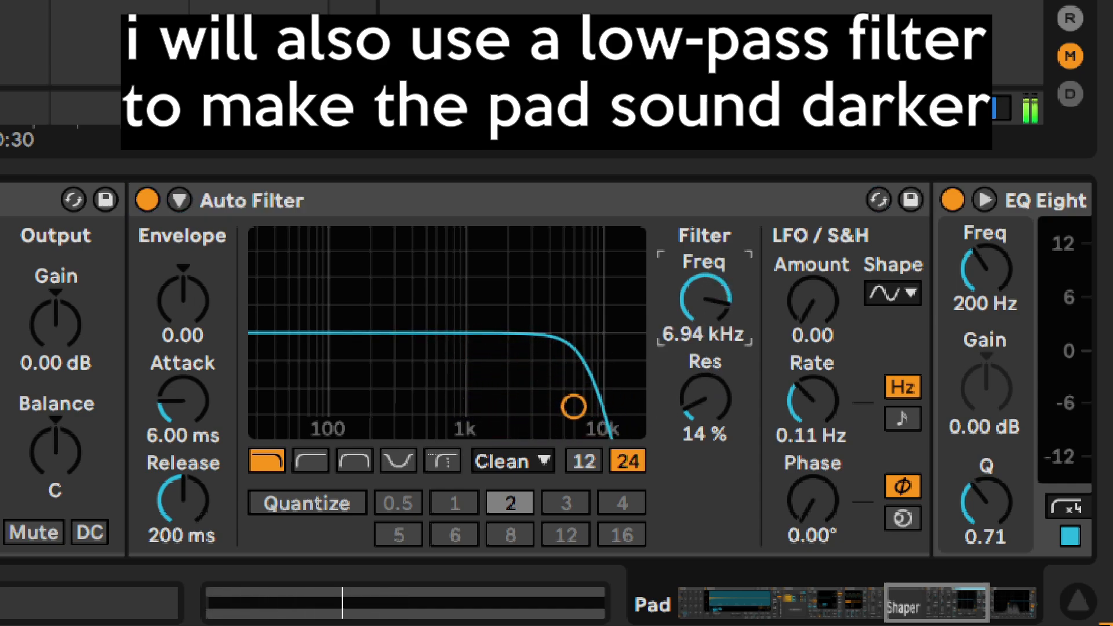
left_click(695, 303)
type("1")
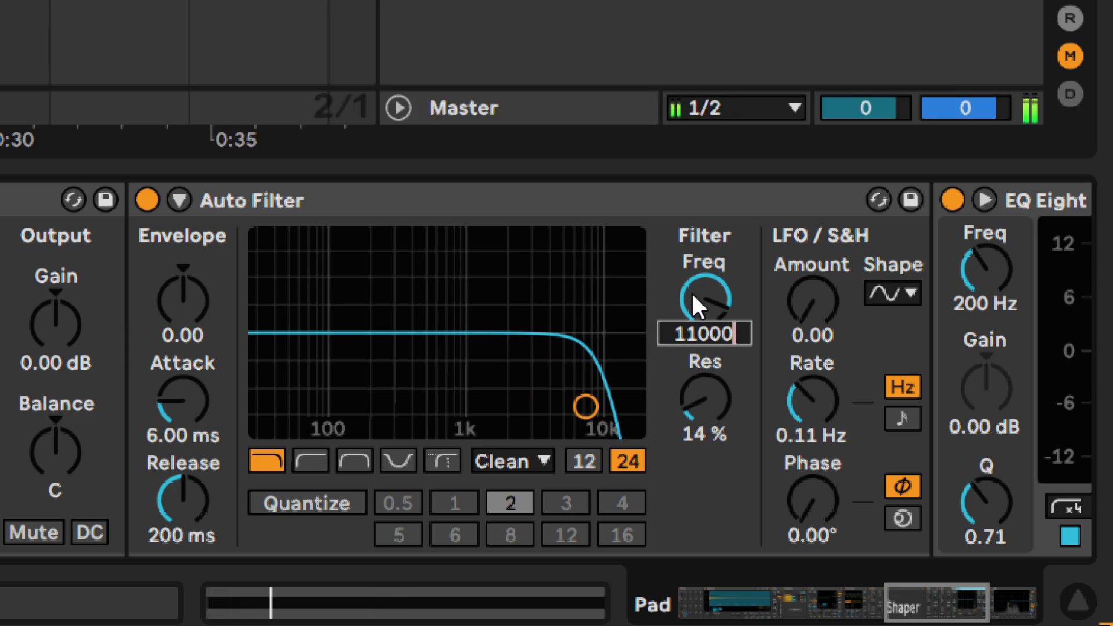
type("1000")
key("Return")
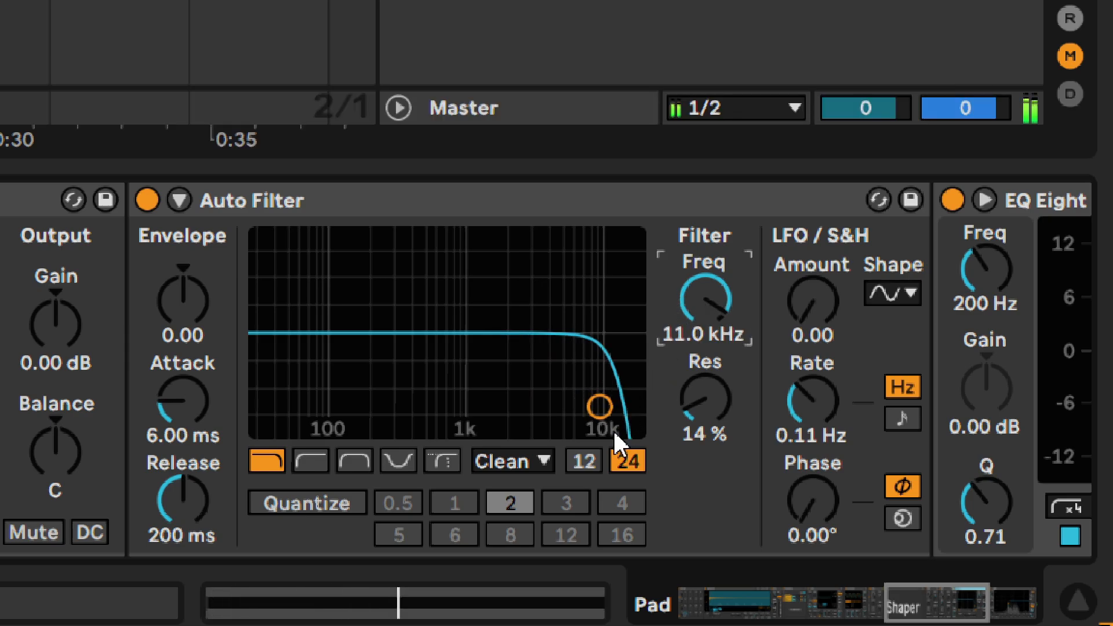
left_click(712, 418)
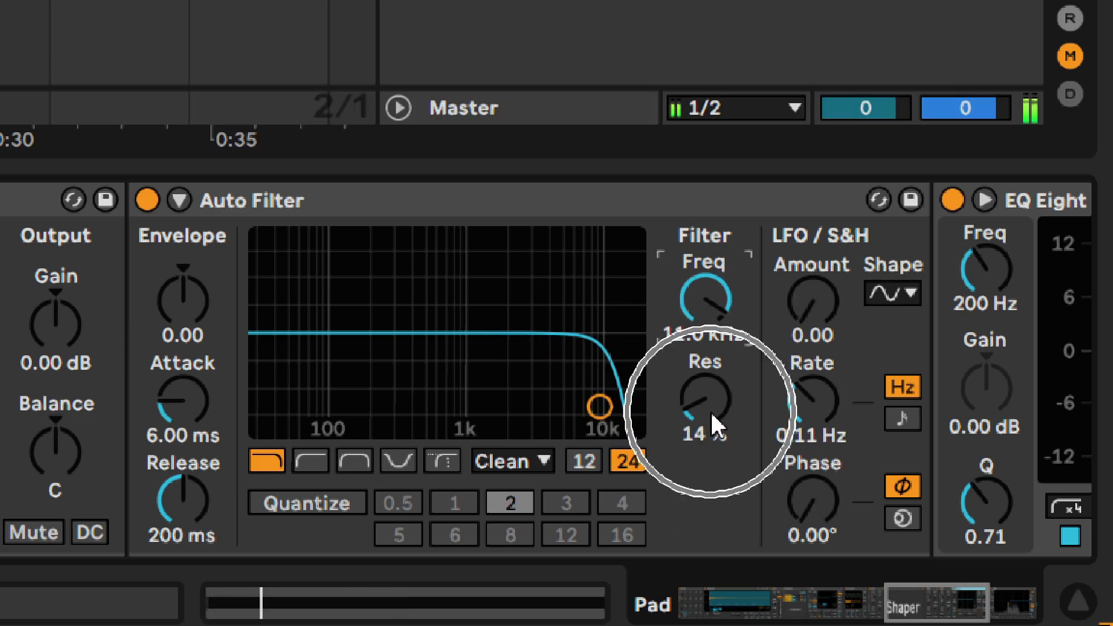
left_click(146, 199)
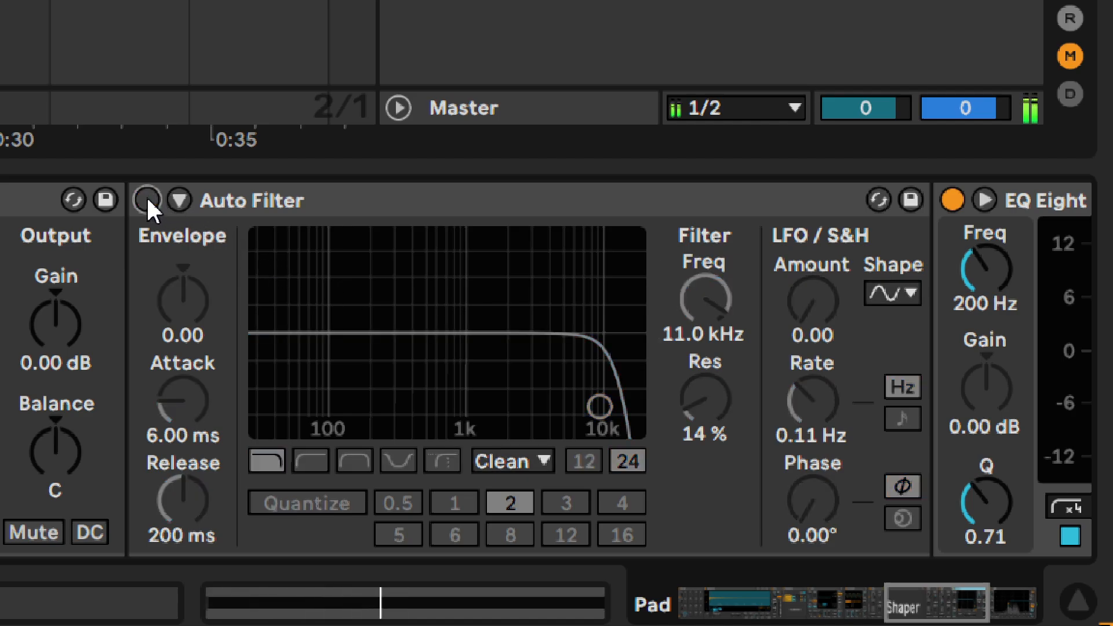
left_click(146, 199)
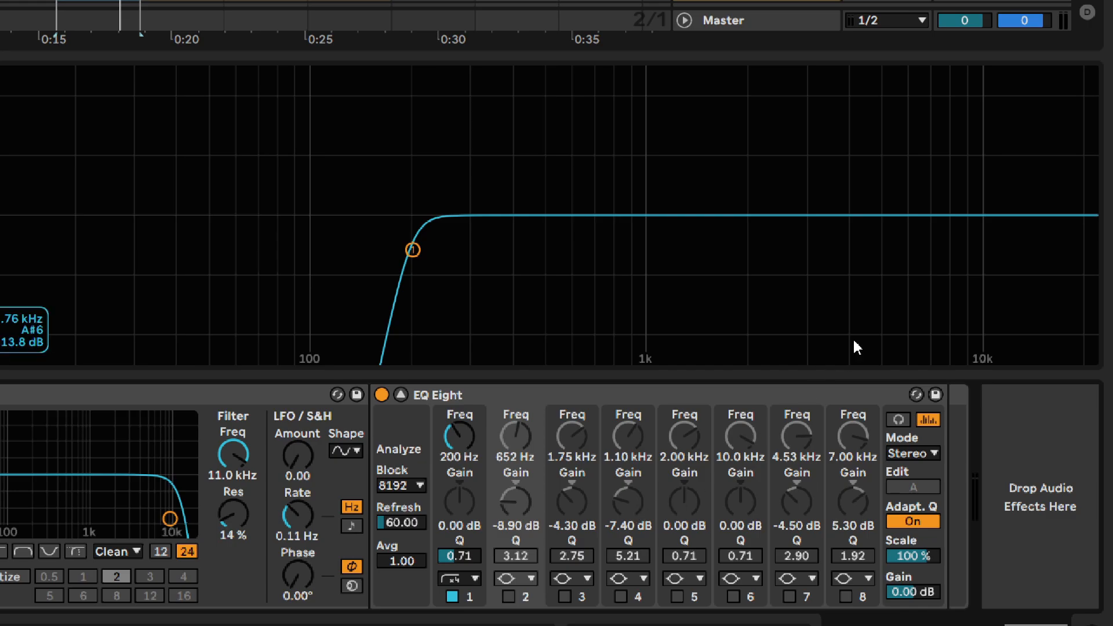
- Play the loop and activate the 652 Hz cut on band 2 of the EQ Eight
key("space")
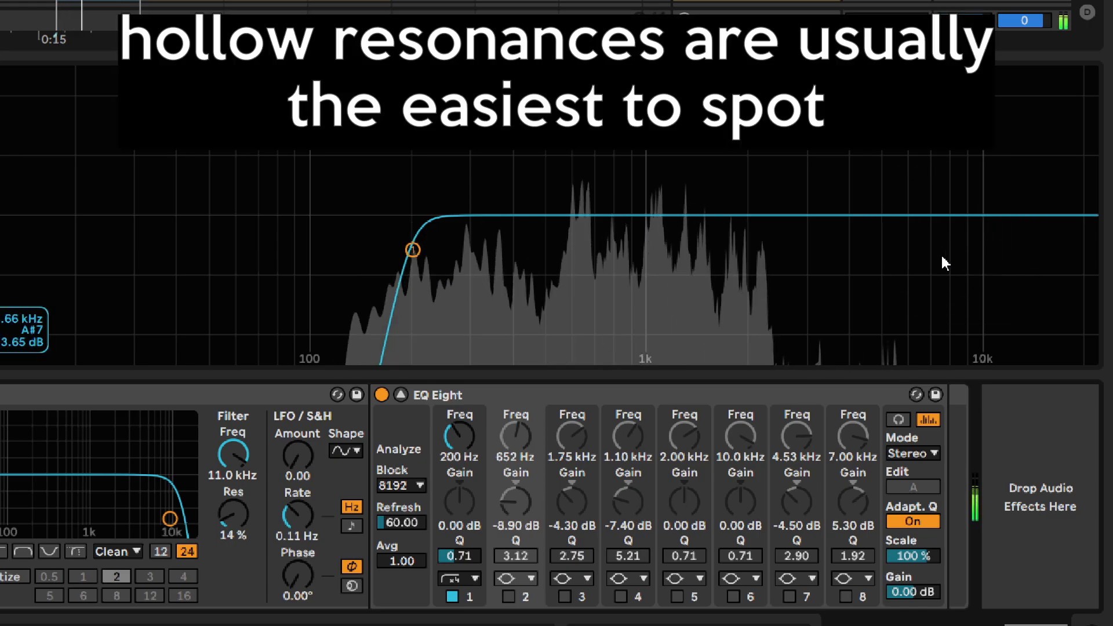
left_click(509, 601)
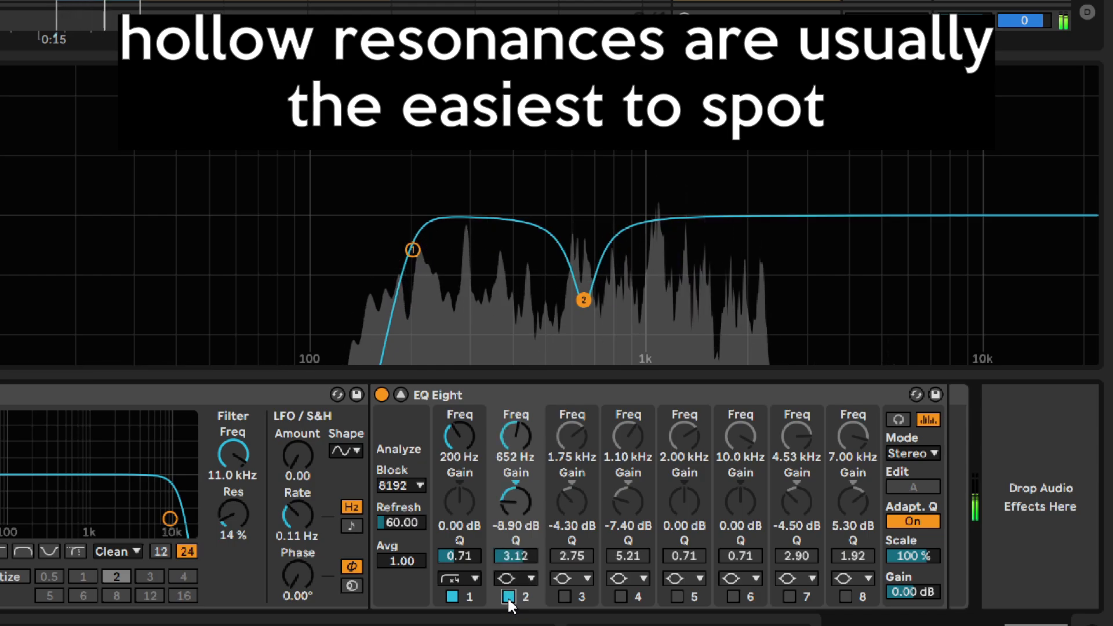
- Enable Audition Mode in the EQ Eight, solo the 652 Hz cut on band 2, and compare the pad with and without that band
left_click(509, 601)
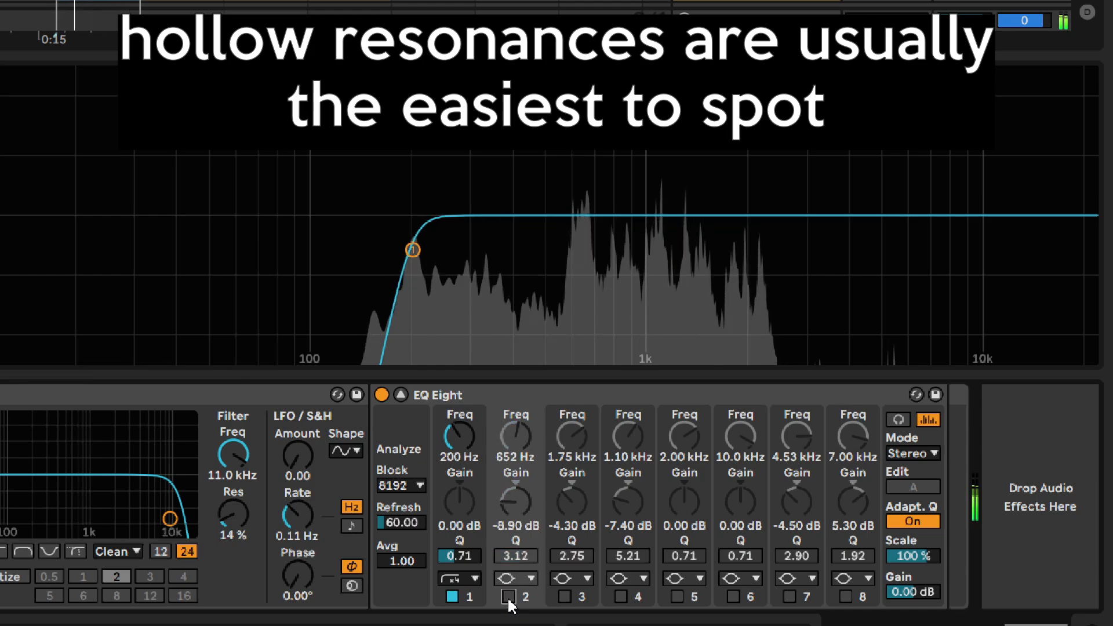
left_click(509, 597)
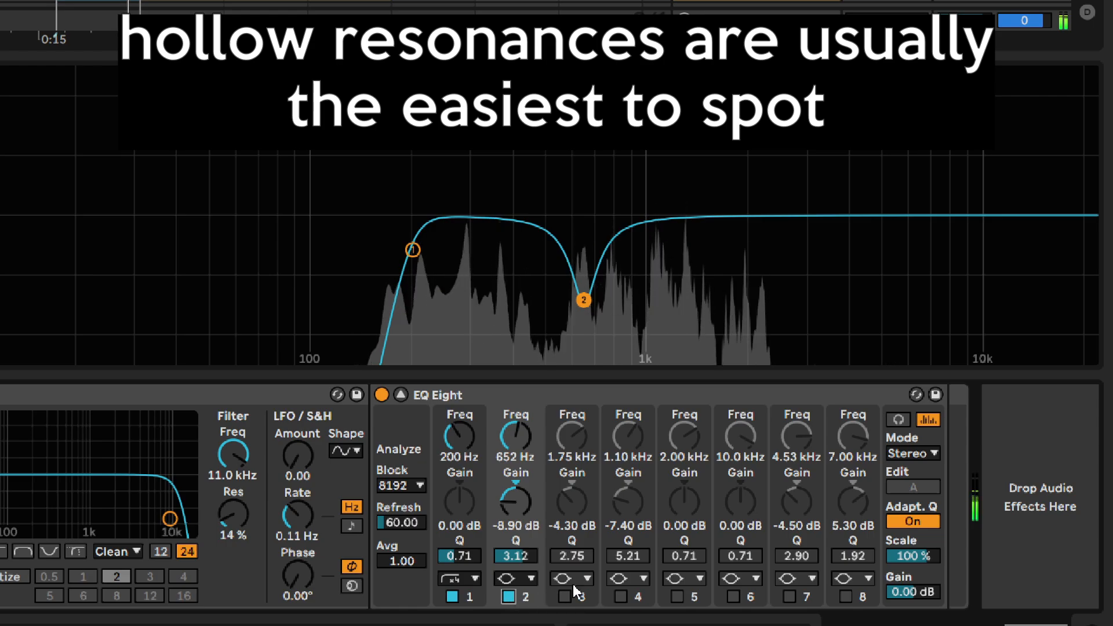
left_click(898, 419)
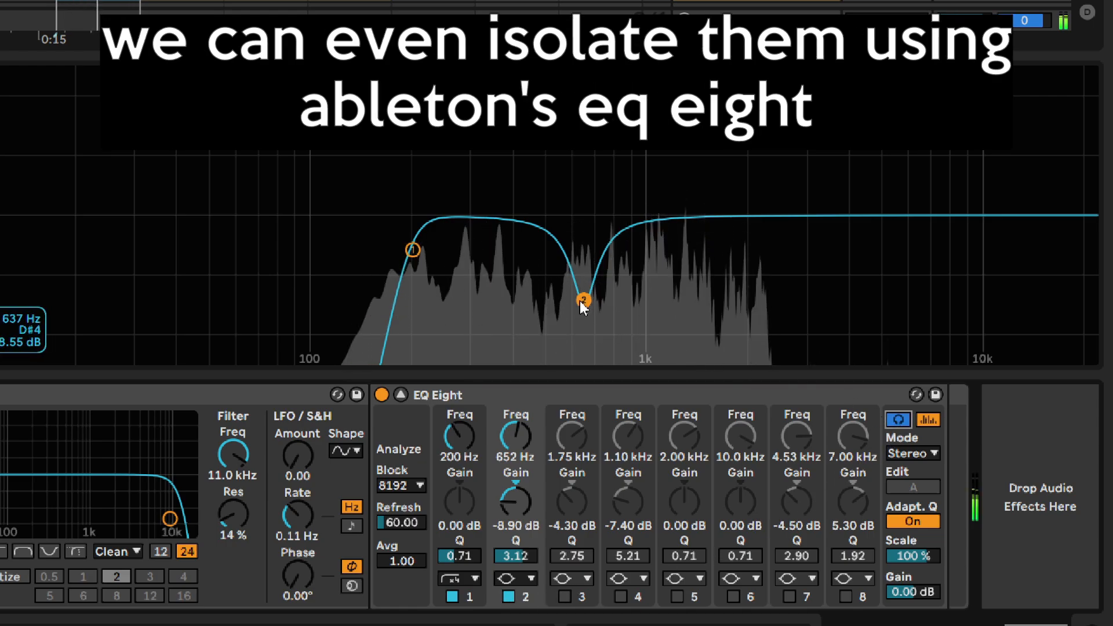
left_click_drag(580, 301, 583, 301)
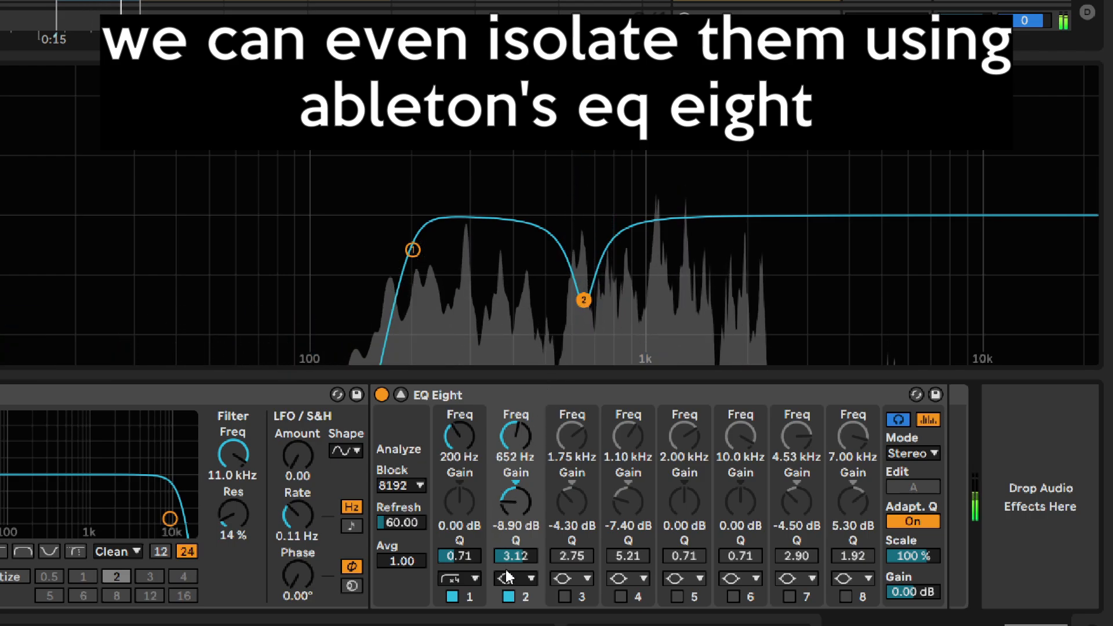
left_click(509, 596)
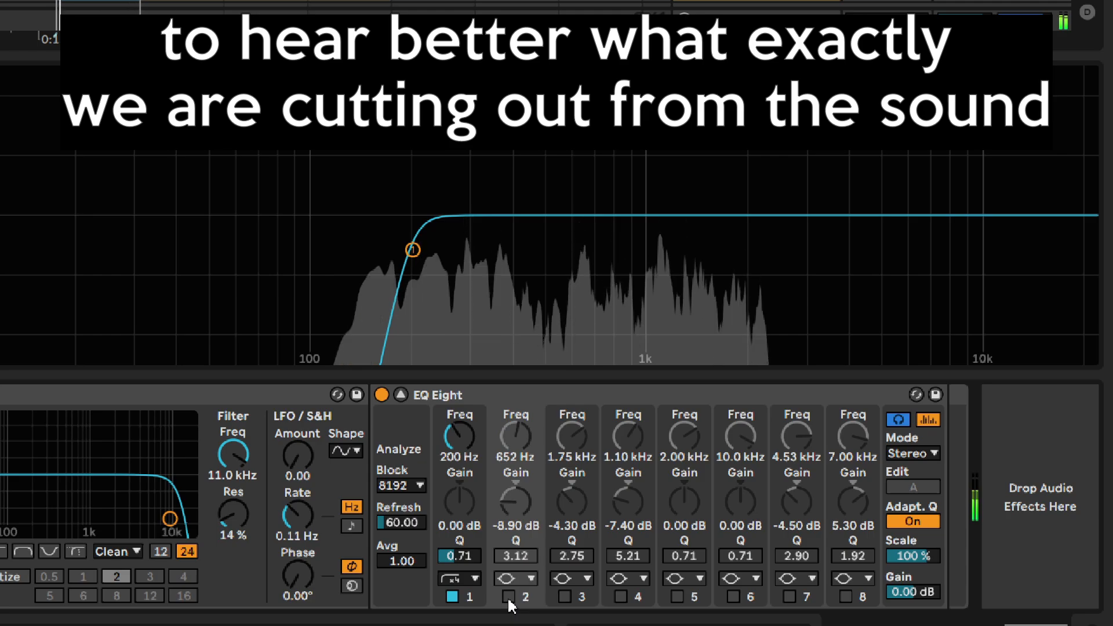
left_click(508, 597)
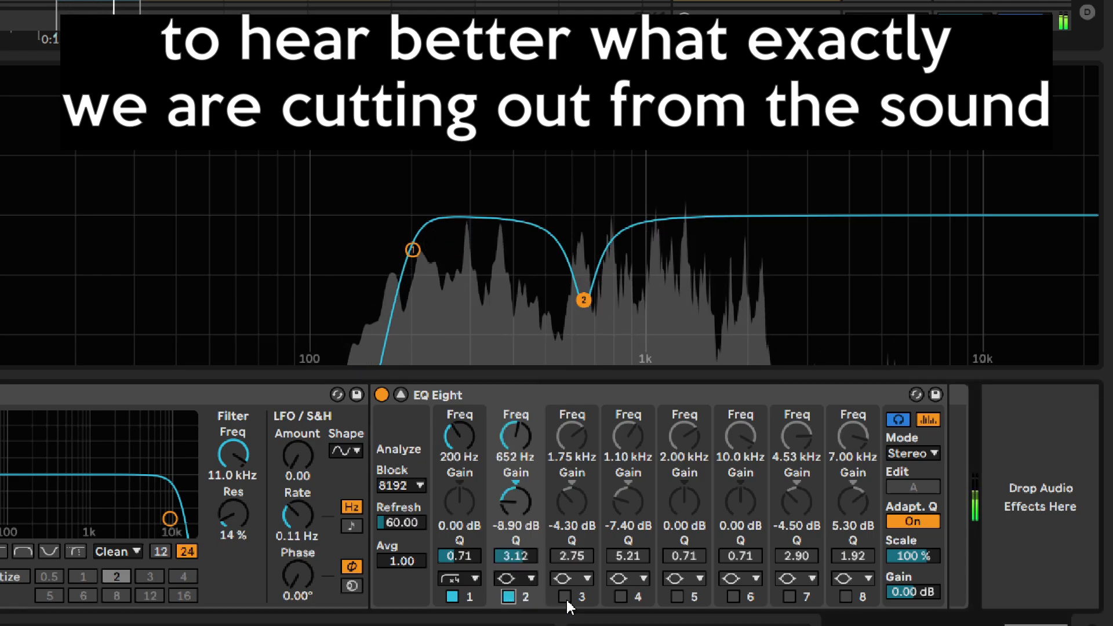
- Activate the 1.10 kHz cut on band 4 and the 1.75 kHz cut on band 3, comparing the pad with and without each
left_click(621, 596)
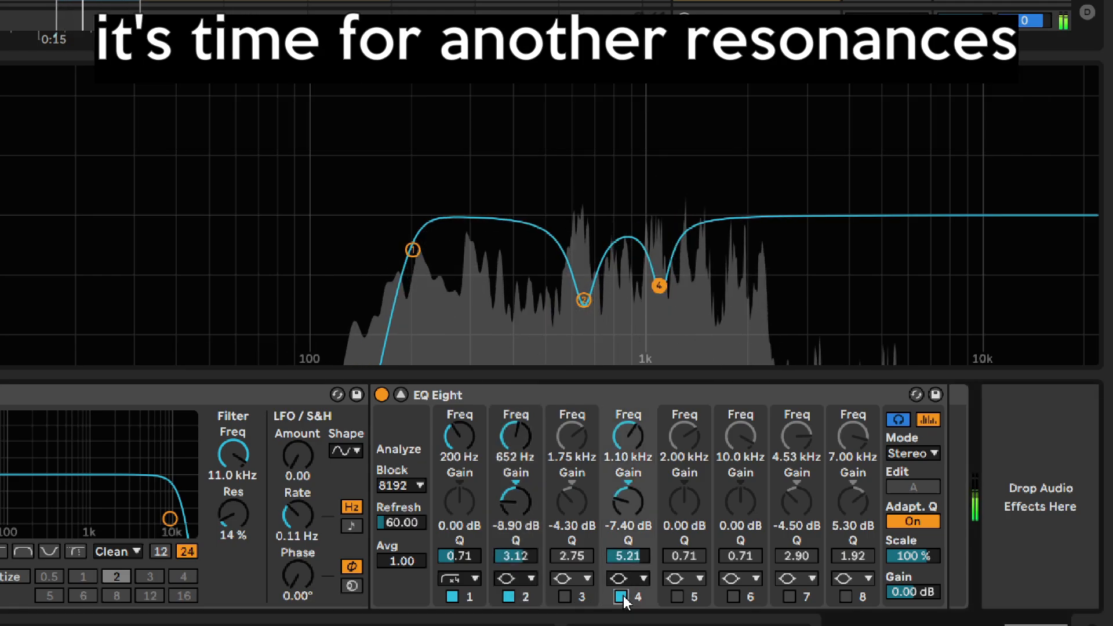
left_click(621, 597)
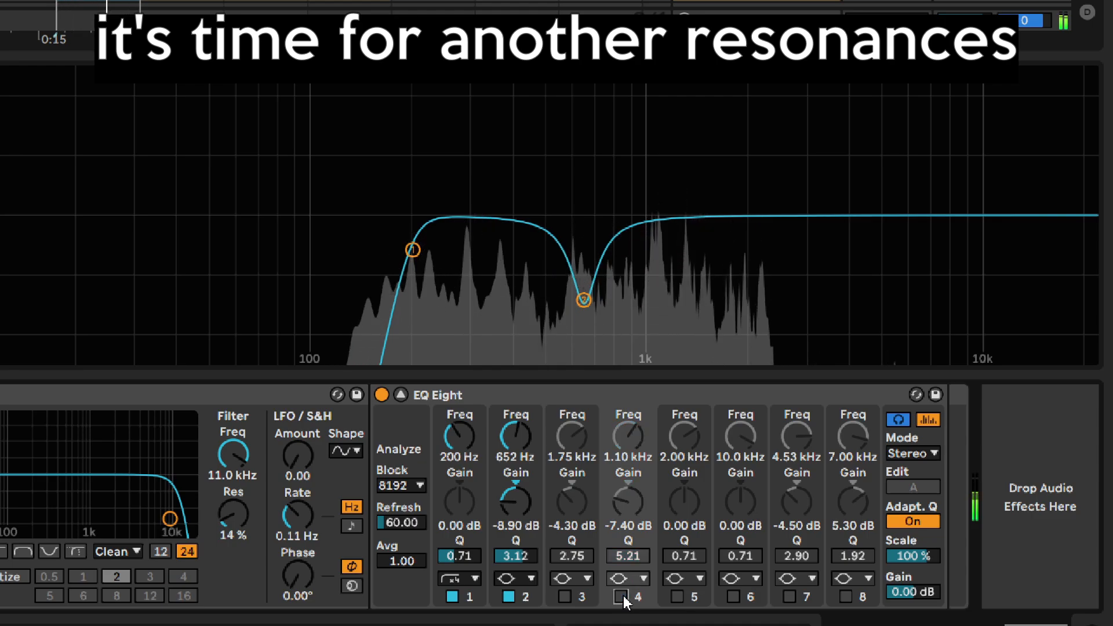
left_click(621, 596)
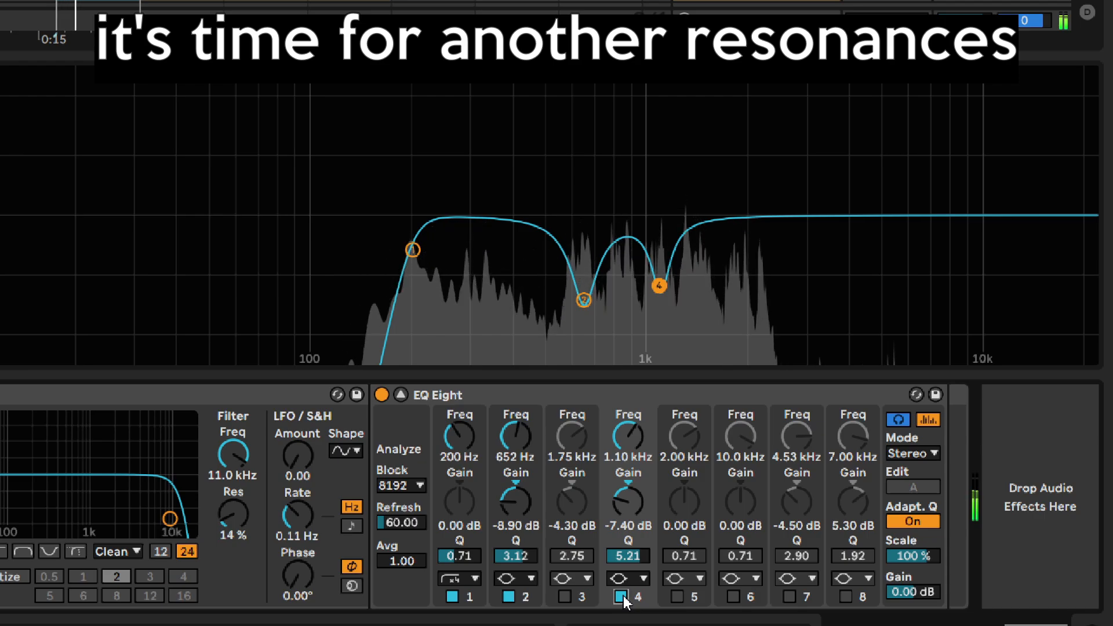
left_click(621, 596)
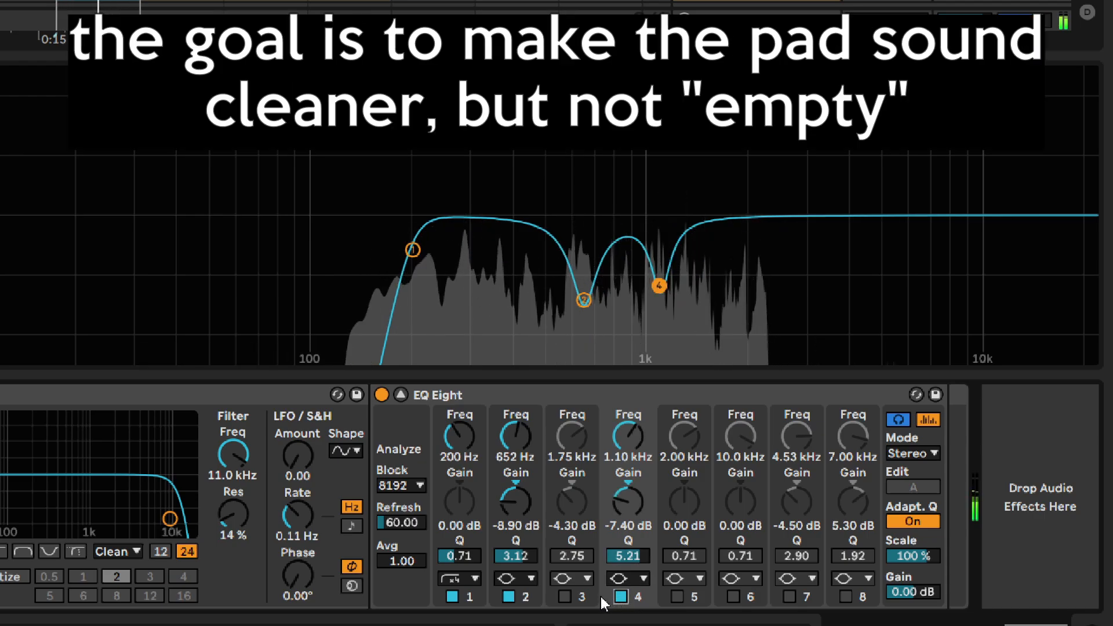
left_click(564, 596)
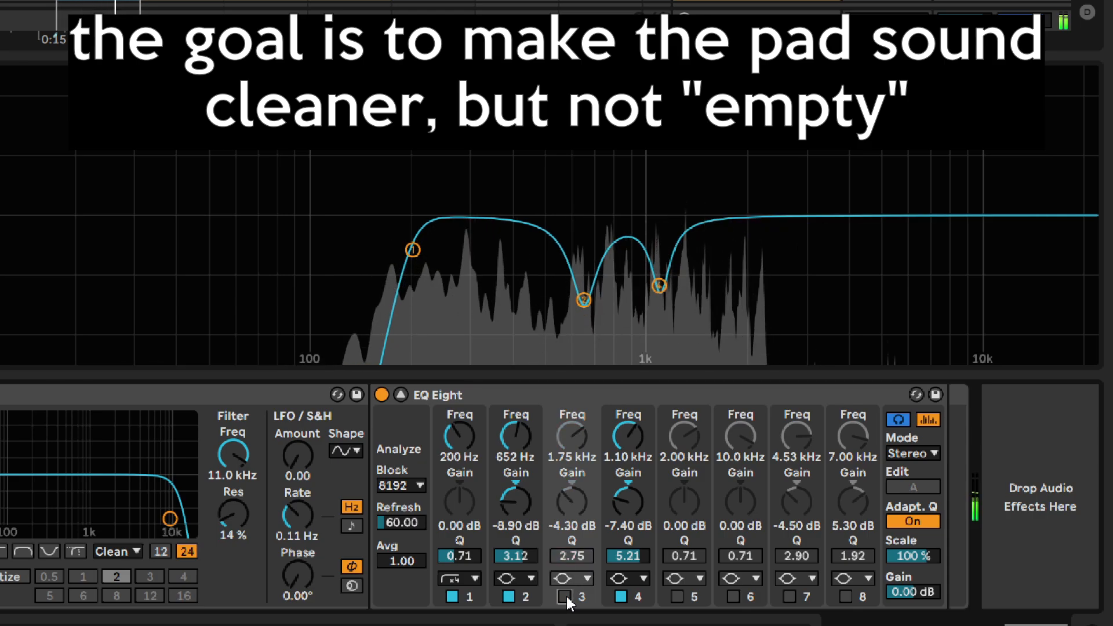
left_click(564, 596)
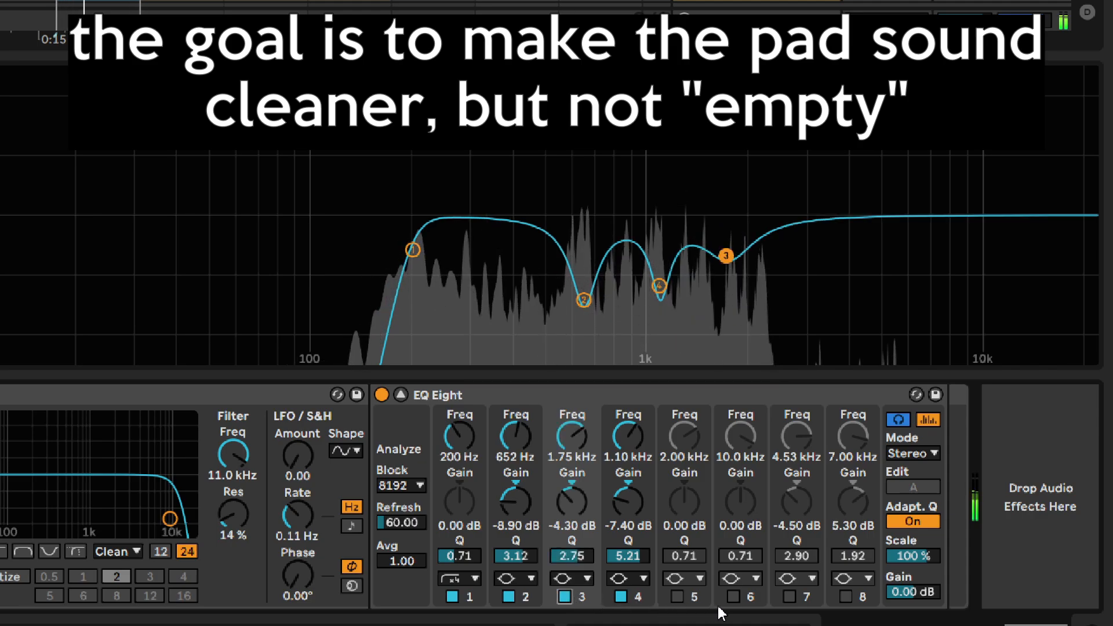
- Activate the 7.00 kHz boost on band 8 and the 4.53 kHz cut on band 7, comparing the pad with and without each
left_click(846, 597)
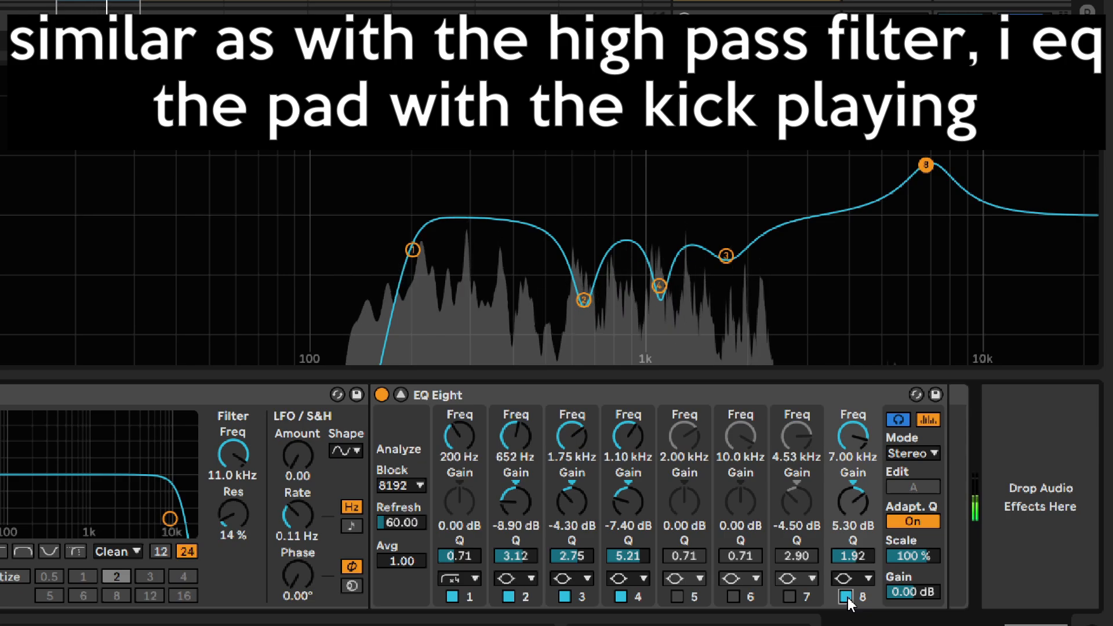
left_click(847, 598)
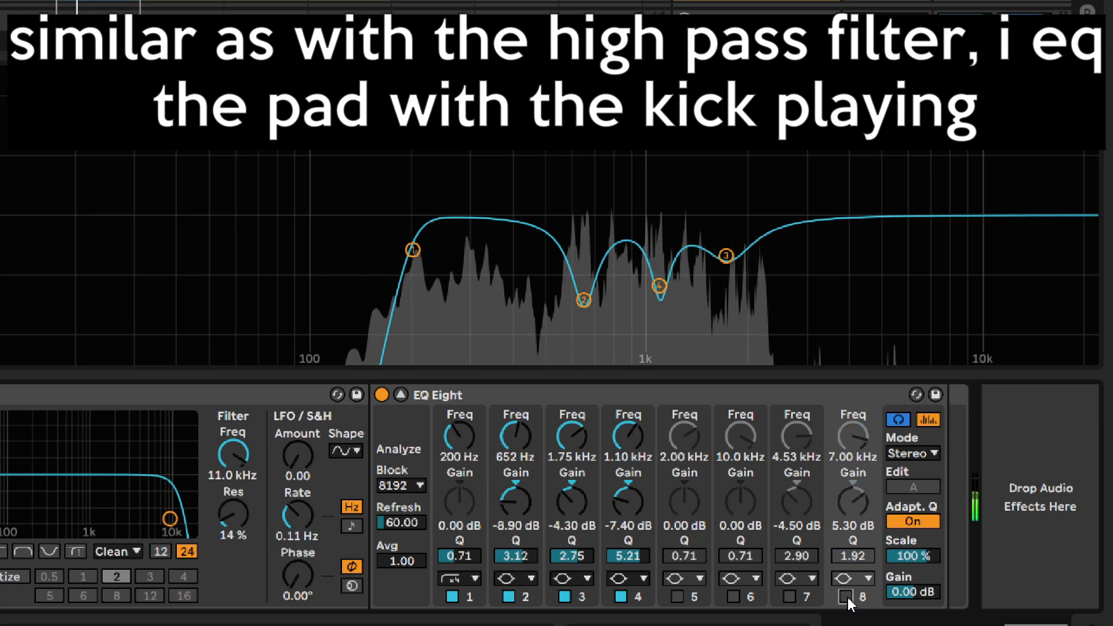
left_click(846, 597)
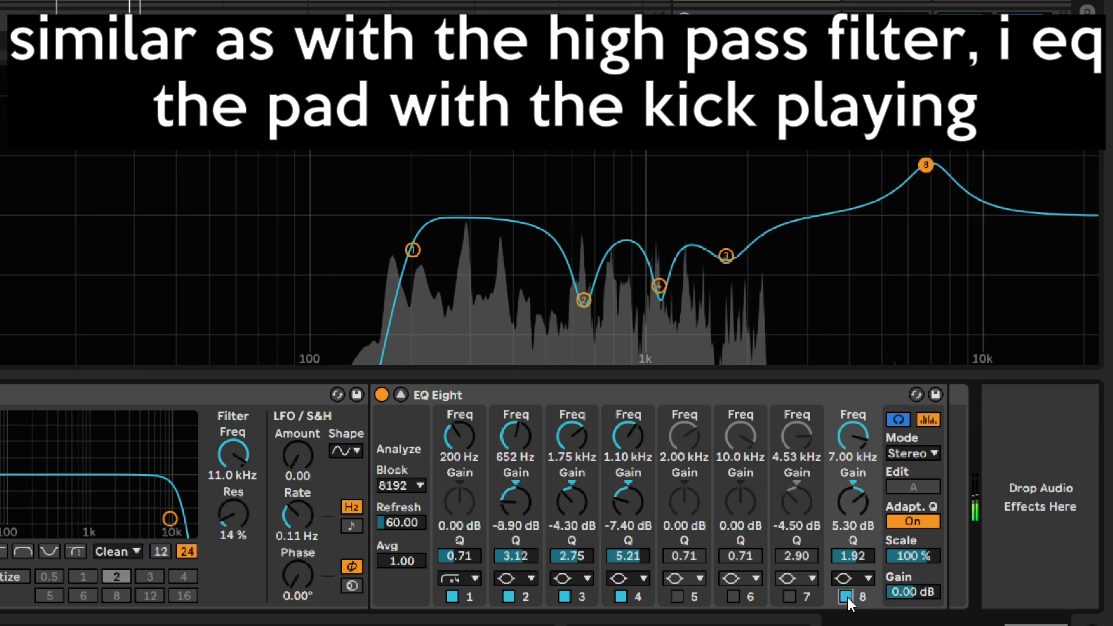
left_click(790, 597)
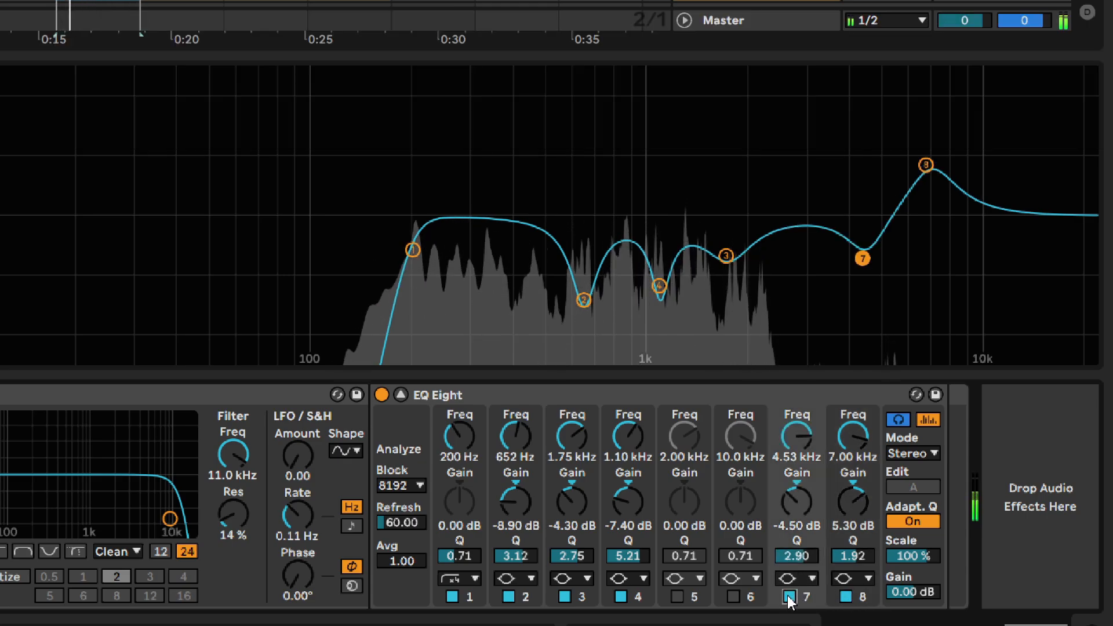
left_click(789, 597)
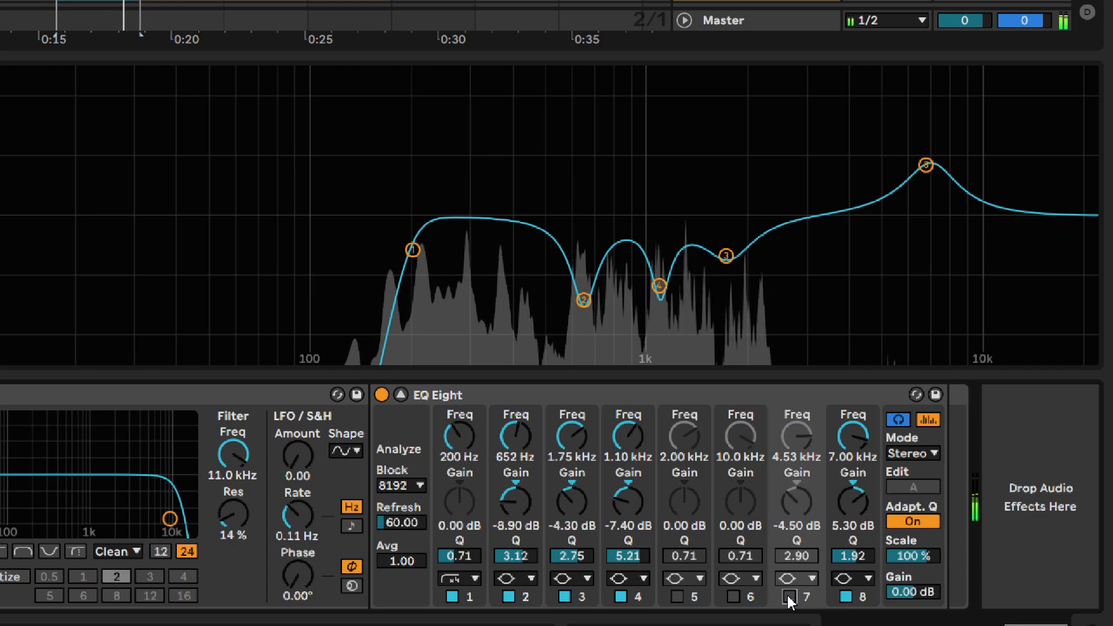
left_click(789, 597)
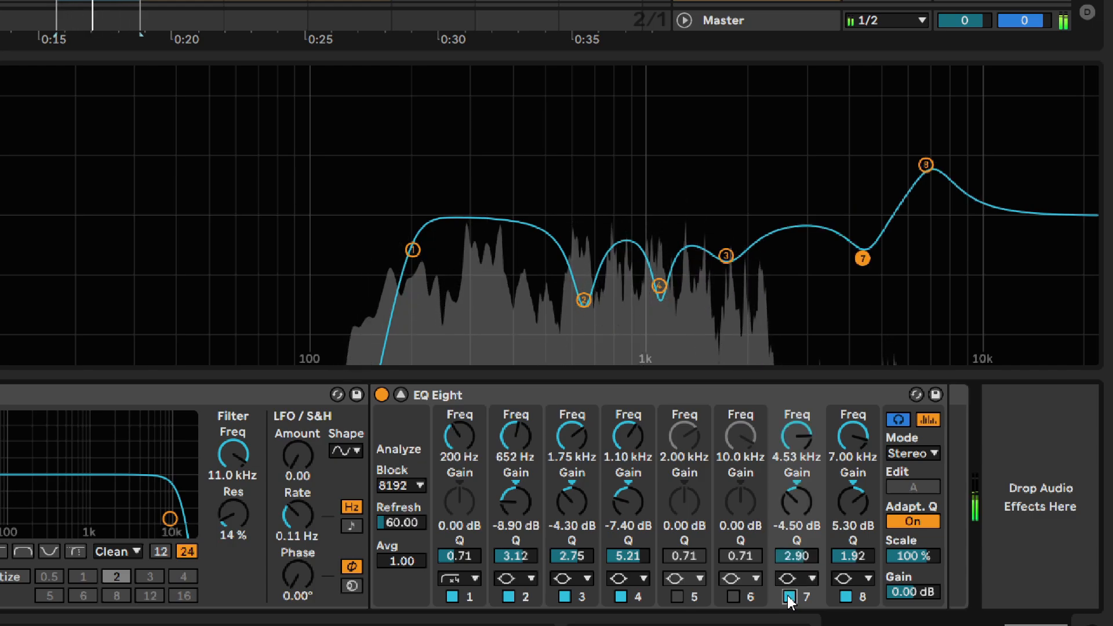
- Compare the pad with the whole EQ Eight bypassed, leave it active, and fold its enlarged graph back into the device
left_click(382, 394)
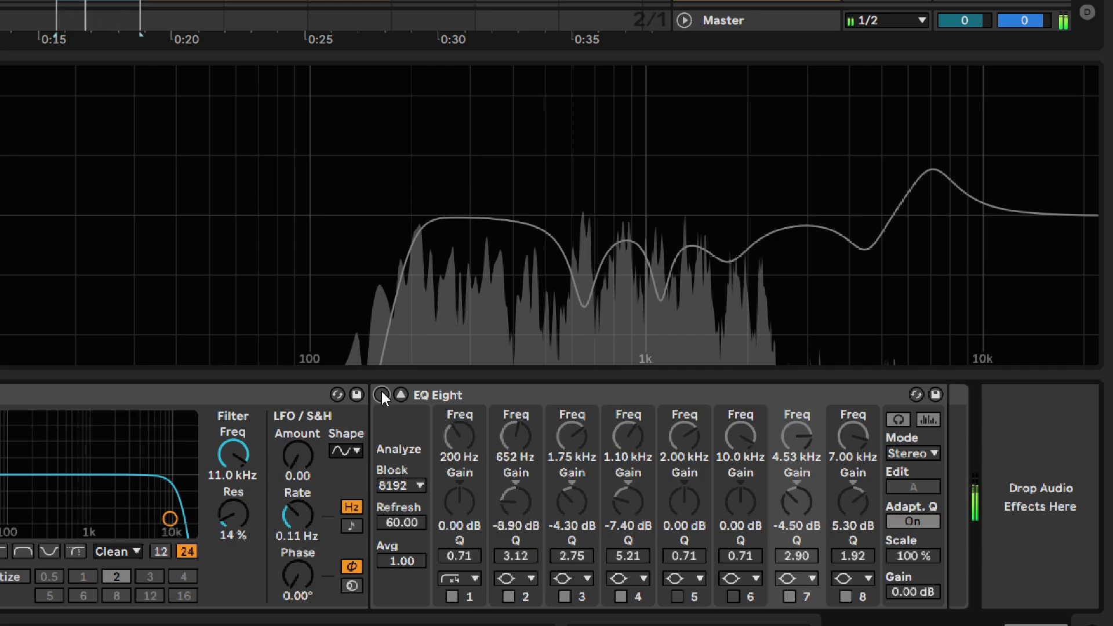
left_click(381, 393)
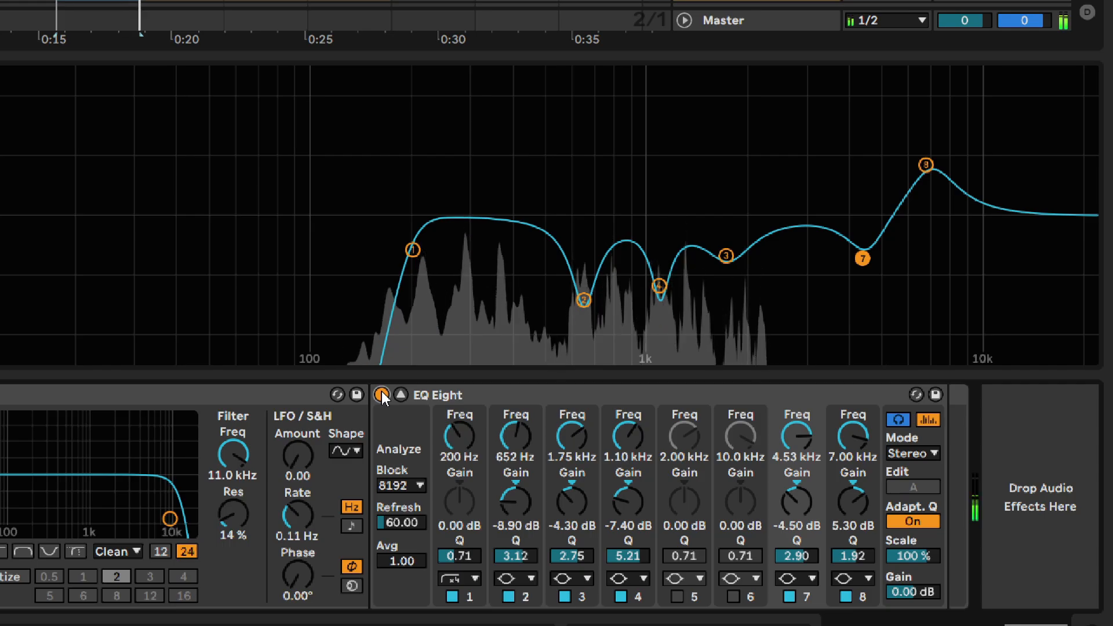
left_click(401, 395)
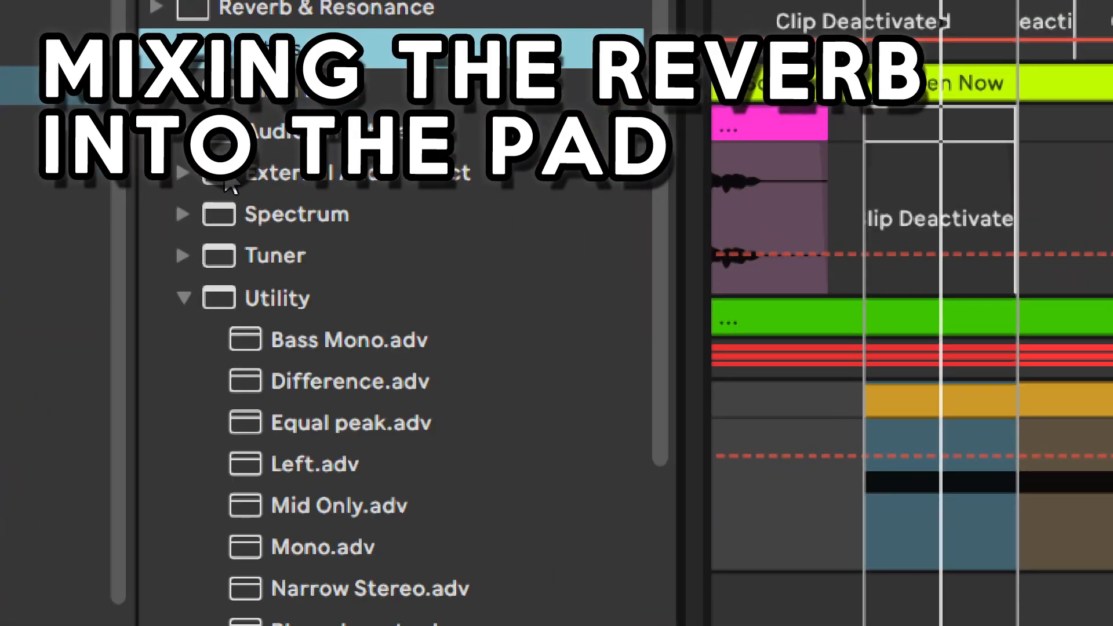
- Add an Audio Effect Rack after the EQ Eight, show its chain list, and create a chain named Dry
left_click_drag(267, 136, 797, 443)
left_click(825, 290)
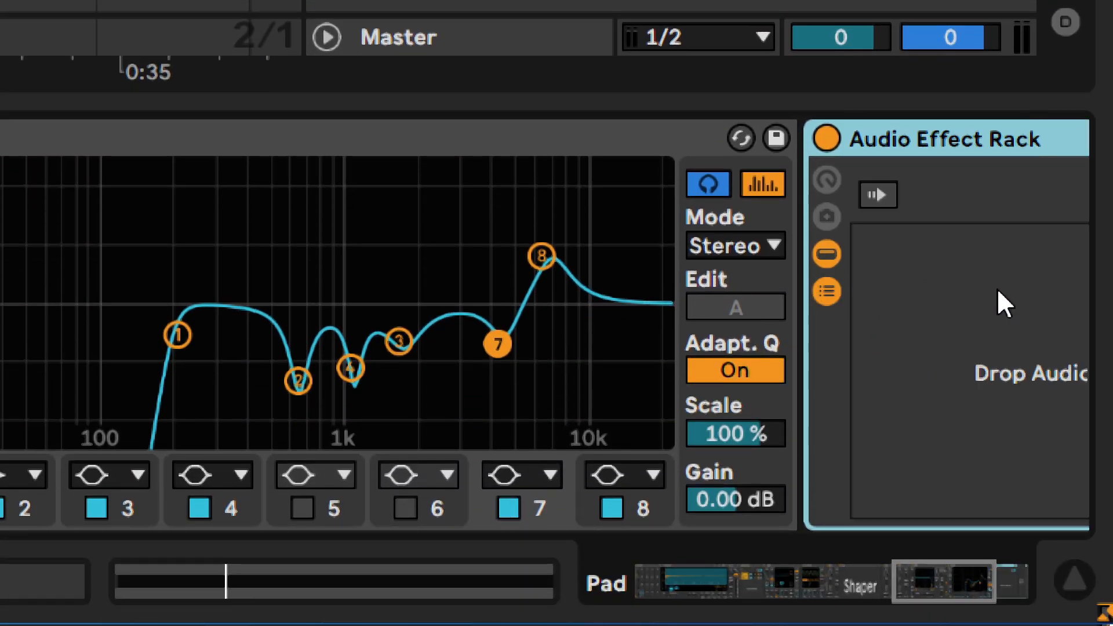
left_click_drag(963, 585, 998, 580)
right_click(293, 319)
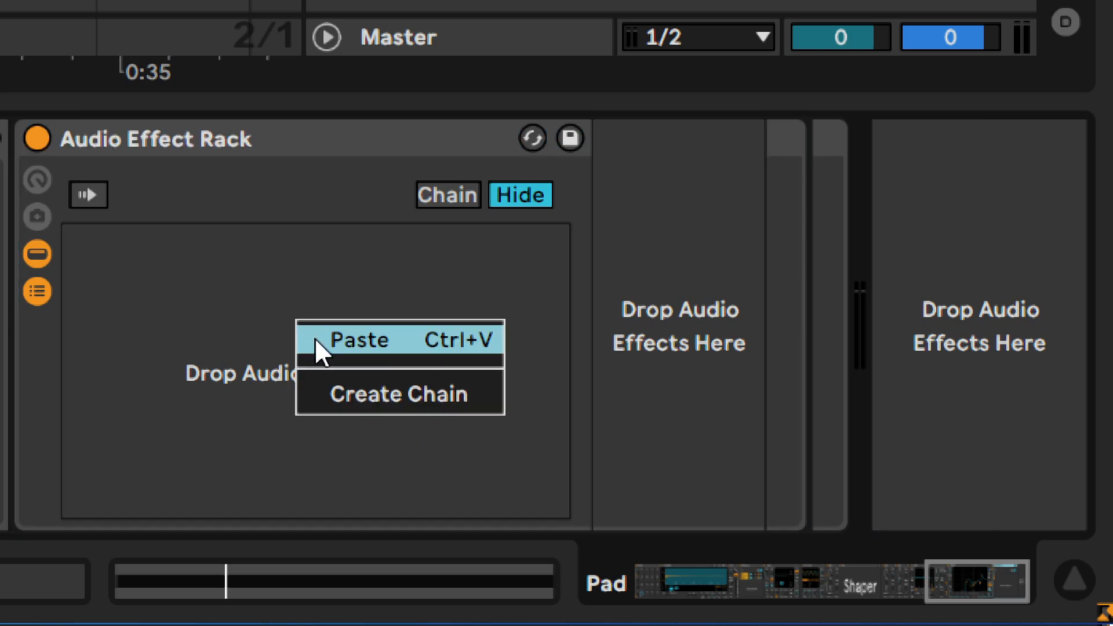
left_click(339, 386)
type("Dry")
key("Return")
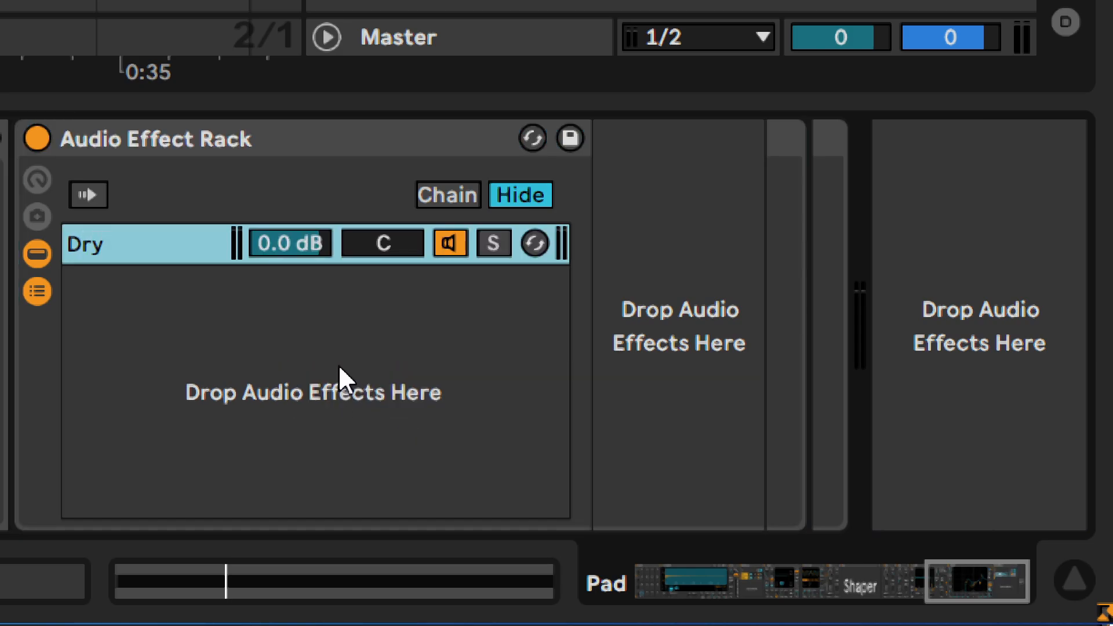
- Duplicate the Dry chain and rename the copy Reverb
key("ctrl+d")
key("ctrl+r")
type("Reverb")
key("Return")
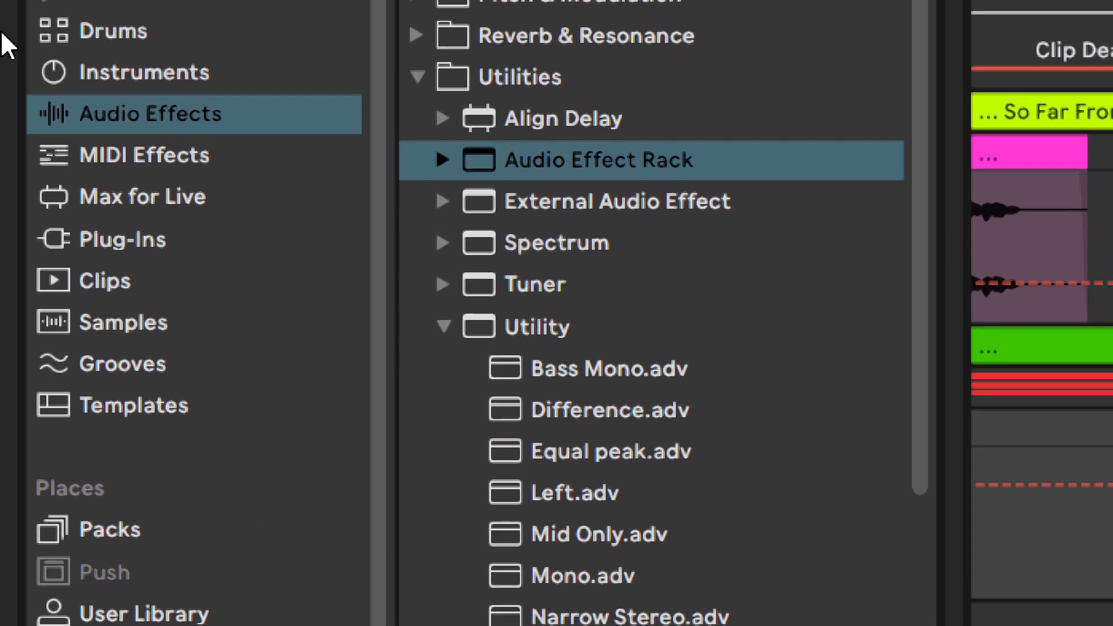
- Load the Soundtoys Little Plate reverb plug-in onto the rack's Reverb chain
left_click(93, 341)
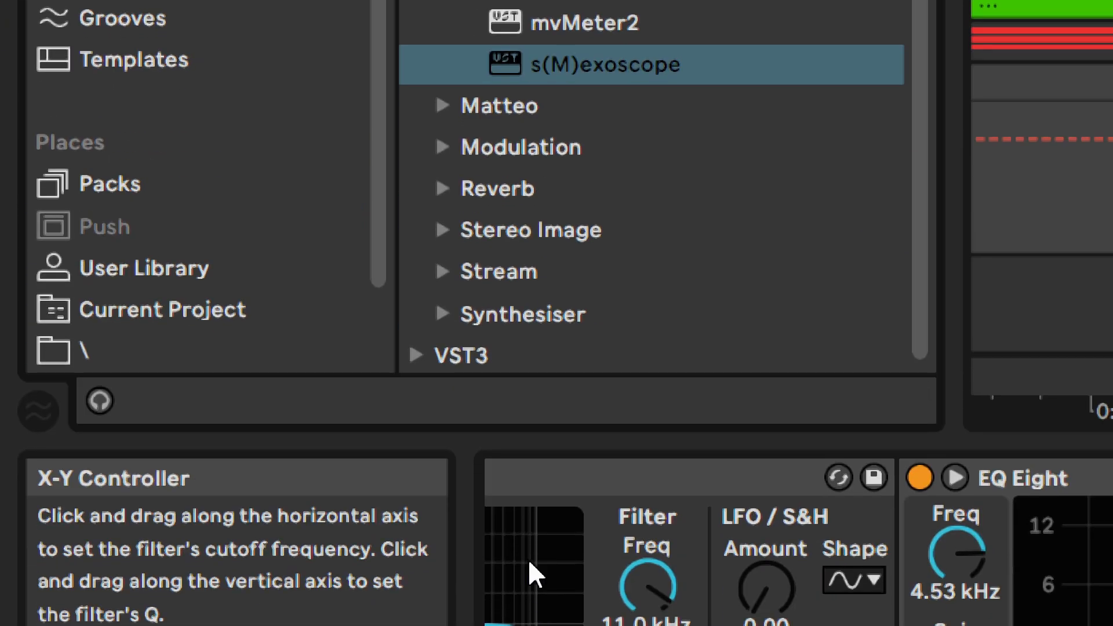
left_click(442, 188)
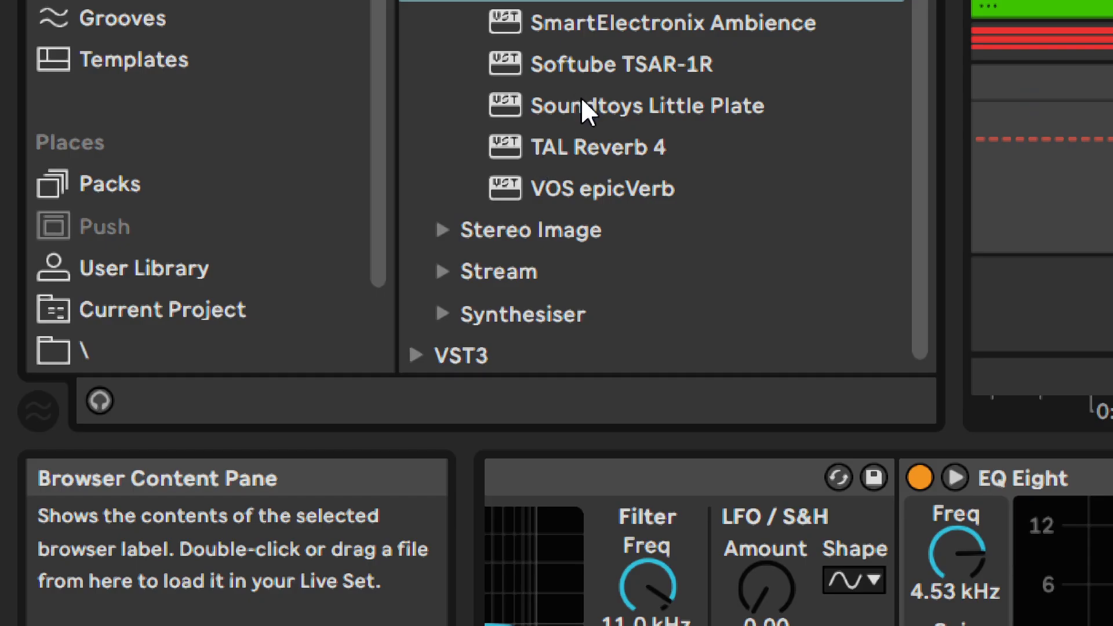
left_click_drag(581, 100, 679, 471)
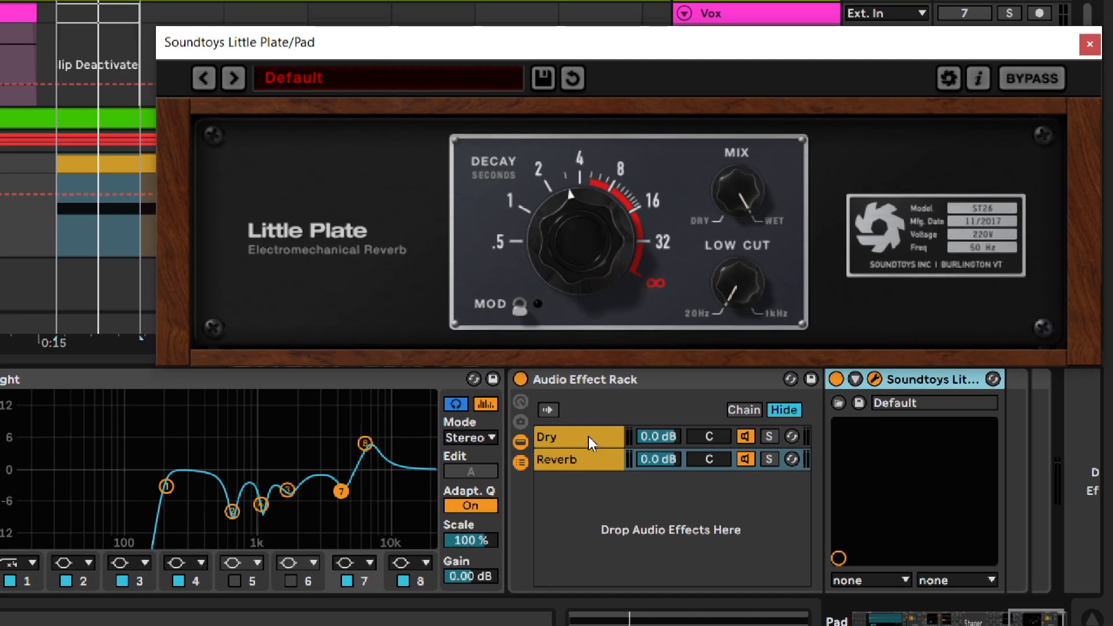
- Select the Dry and Reverb chains in turn, then close and reopen the Little Plate window
left_click(589, 432)
left_click(593, 457)
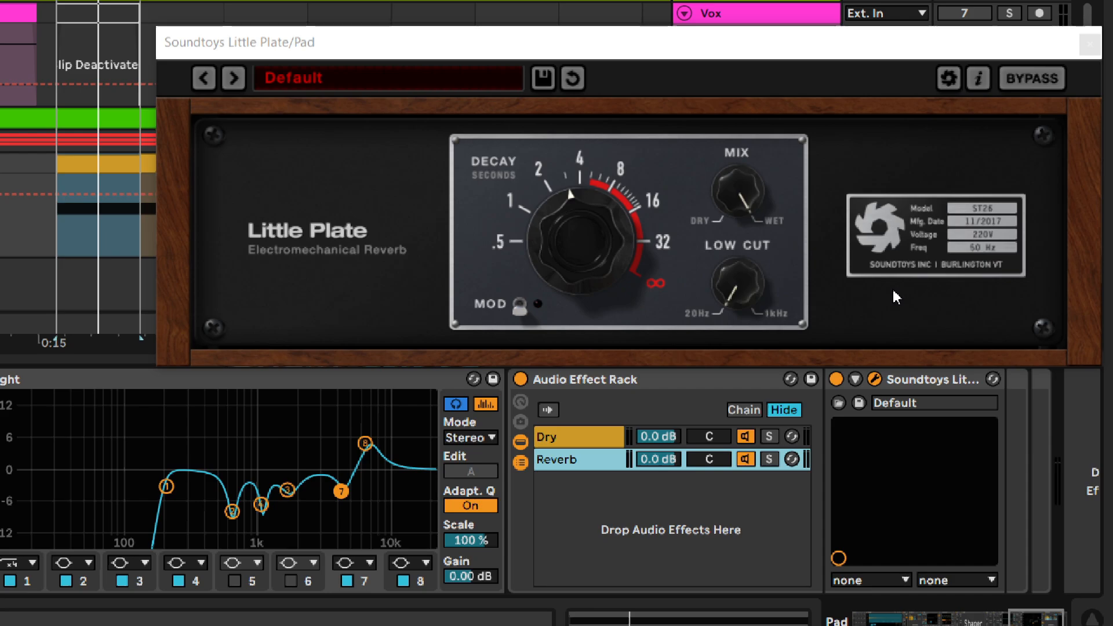
left_click(1084, 52)
left_click(1007, 162)
left_click(875, 380)
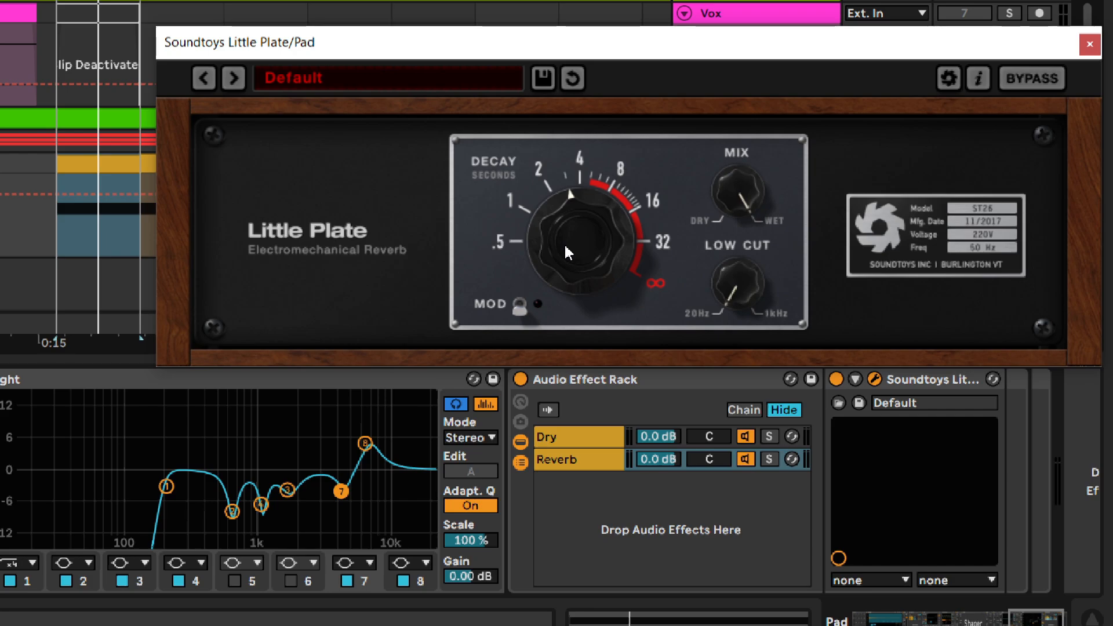
- Play the loop, audition longer and shorter Little Plate decays, and set the decay to about 2 seconds
key("space")
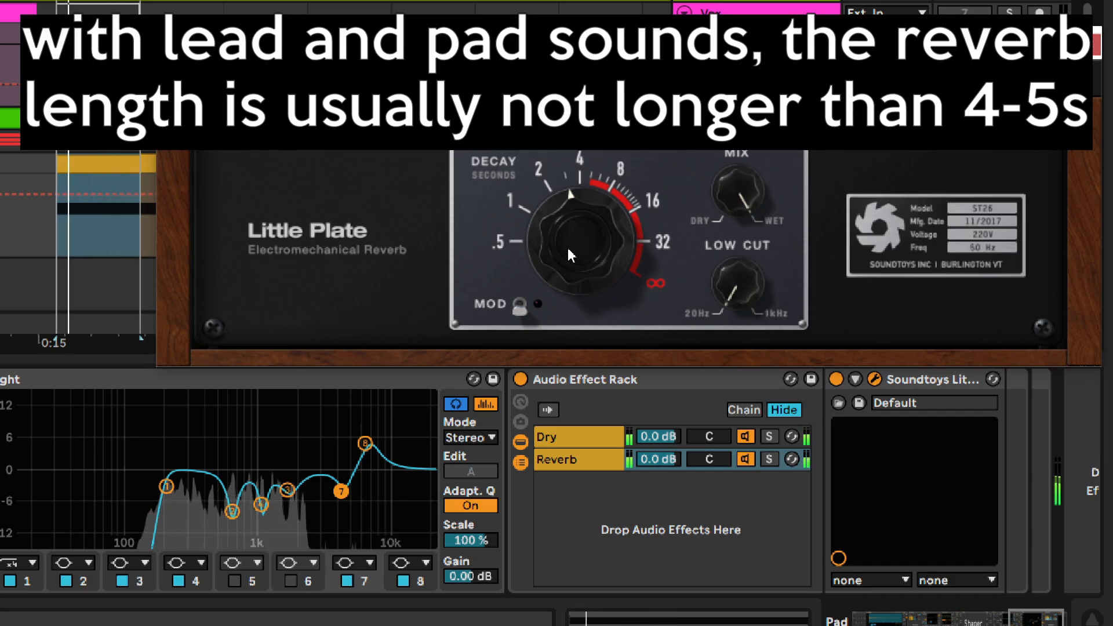
scroll(568, 250, "up", 3)
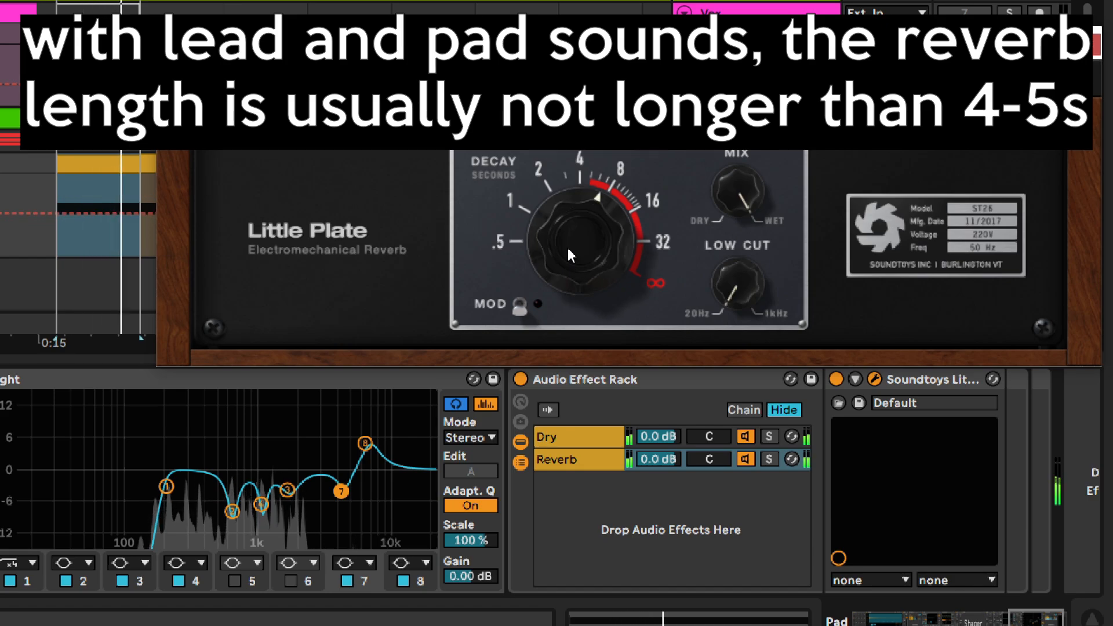
scroll(568, 248, "up", 1)
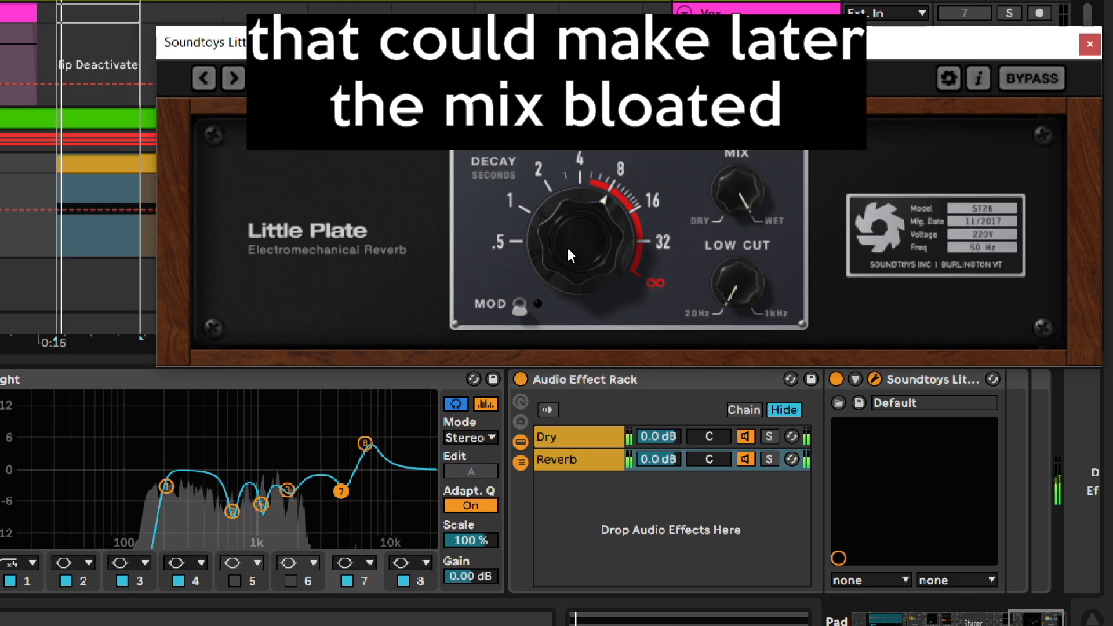
scroll(568, 248, "down", 2)
scroll(569, 250, "down", 3)
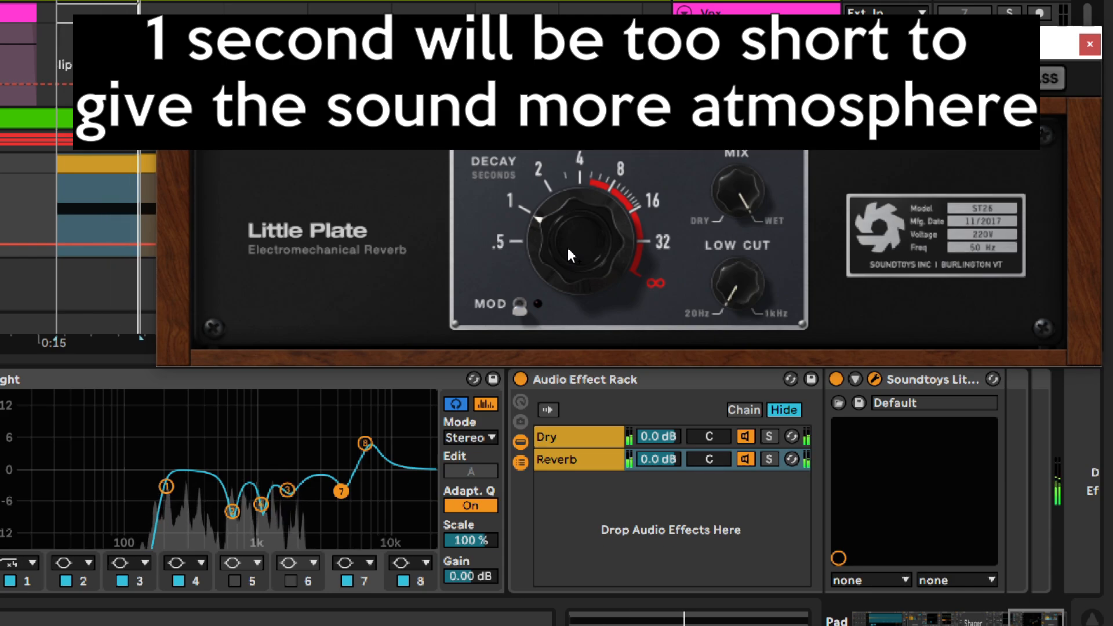
scroll(568, 255, "down", 1)
scroll(568, 248, "up", 2)
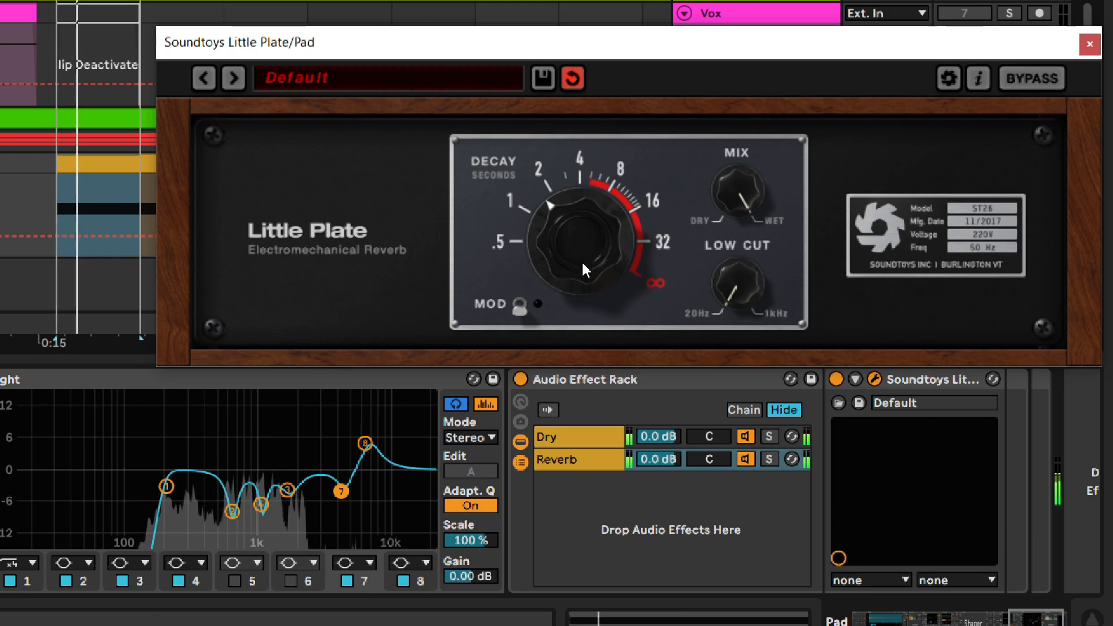
- Compare the pad with the Little Plate reverb bypassed and enabled, and review its mix and low-cut controls
left_click(836, 381)
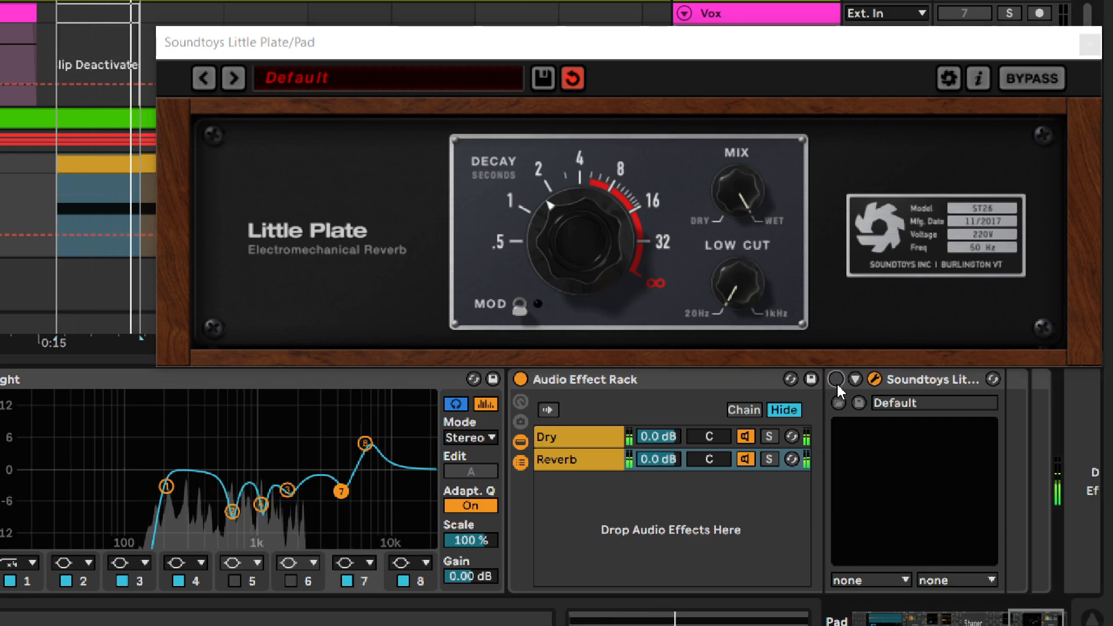
left_click(837, 380)
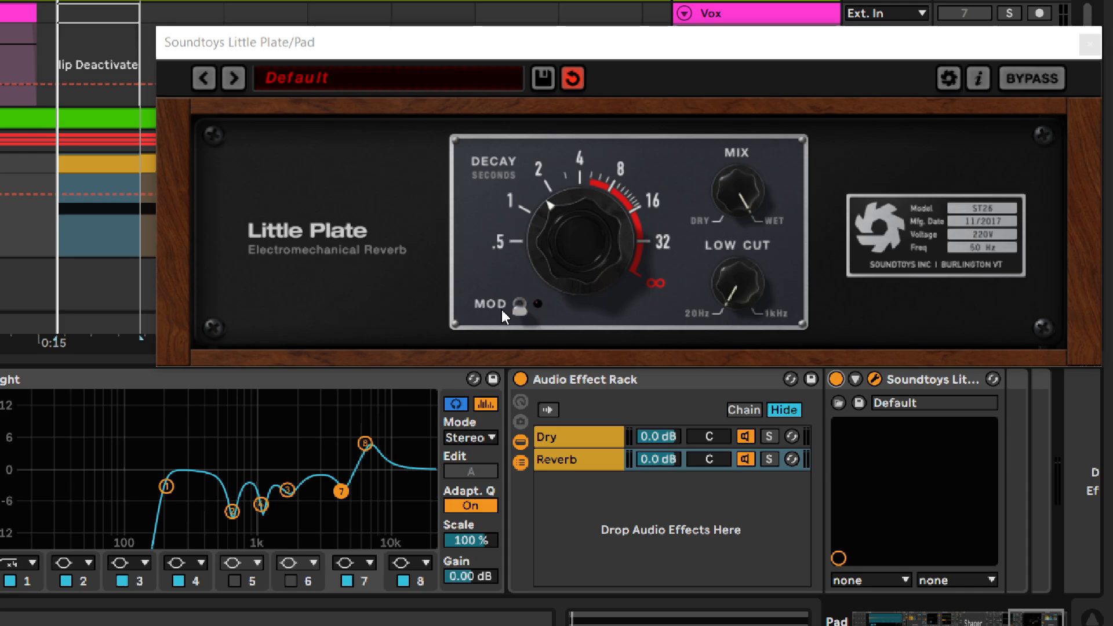
left_click(742, 189)
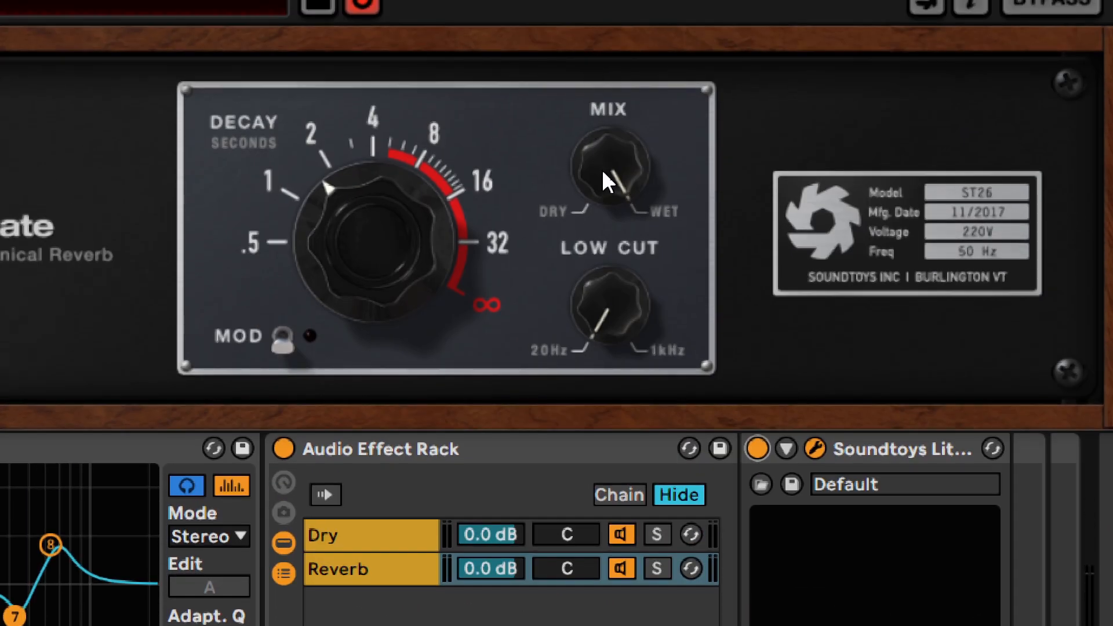
left_click(602, 170)
left_click(596, 326)
left_click(412, 459)
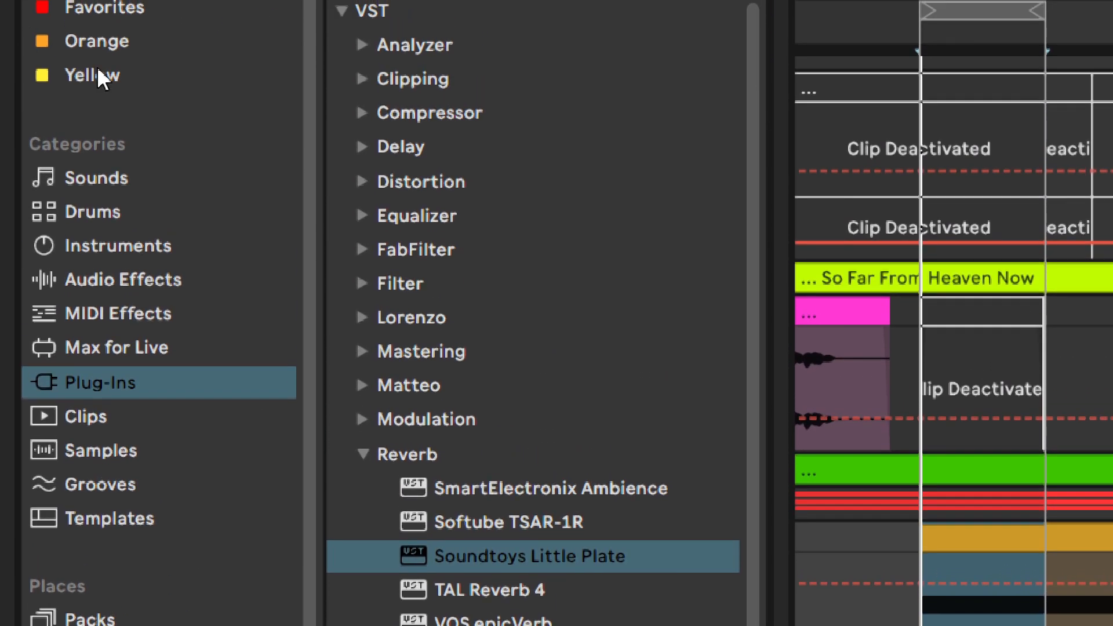
- Find Auto Filter among the EQ & Filters audio effects and place it after Little Plate on the Reverb chain
left_click(106, 250)
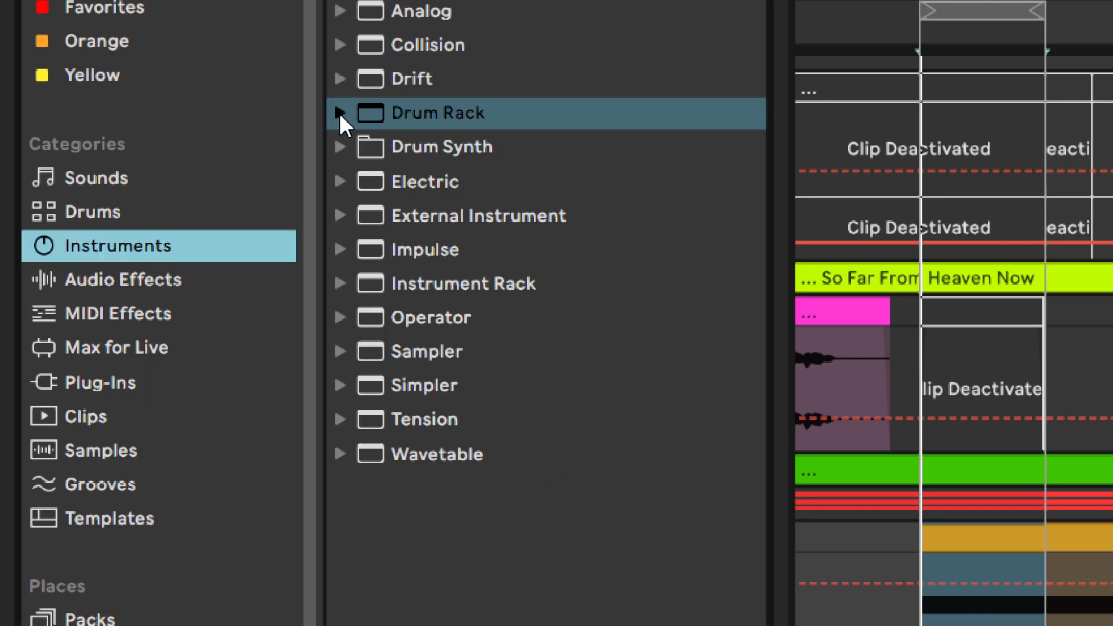
left_click(123, 279)
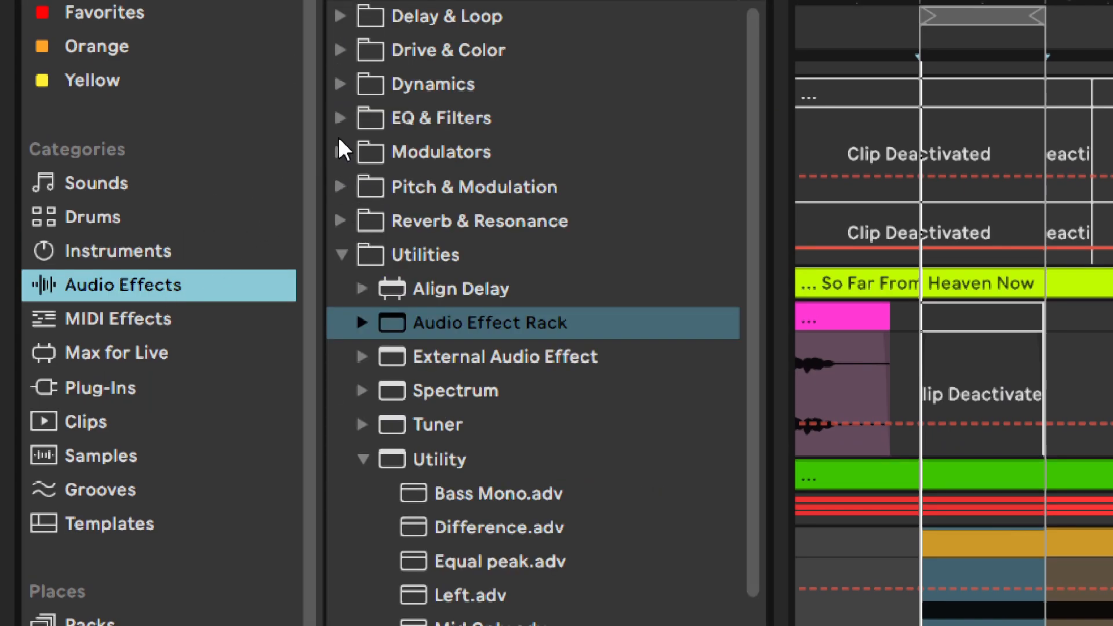
left_click(342, 116)
left_click_drag(416, 146, 945, 446)
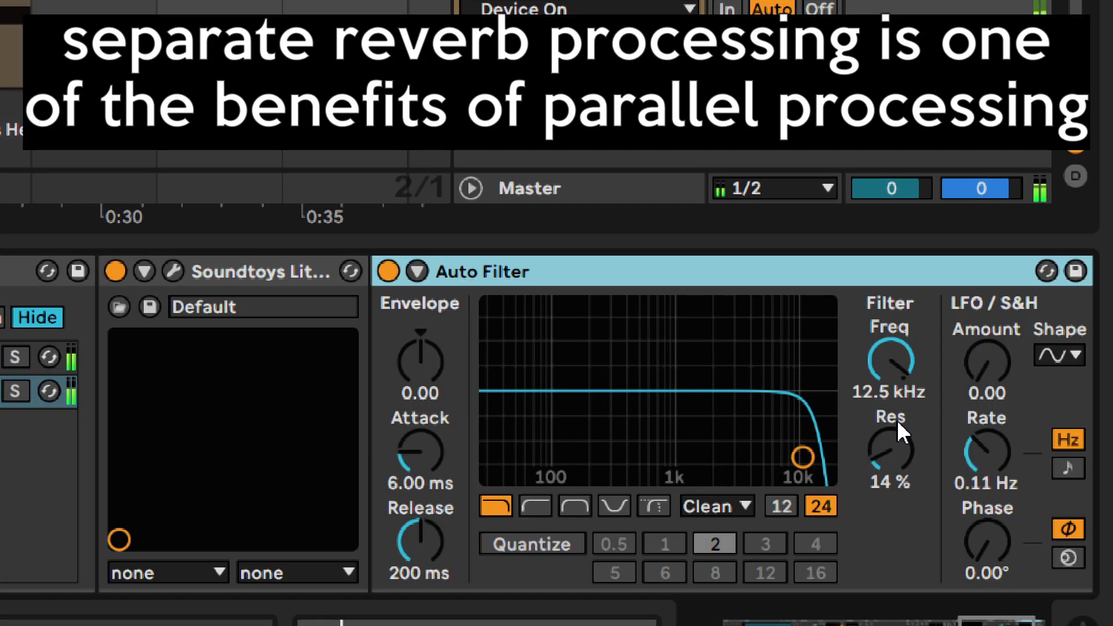
- Switch the Auto Filter to high-pass at 350 Hz and compare the reverb with the filter bypassed and enabled
left_click(886, 357)
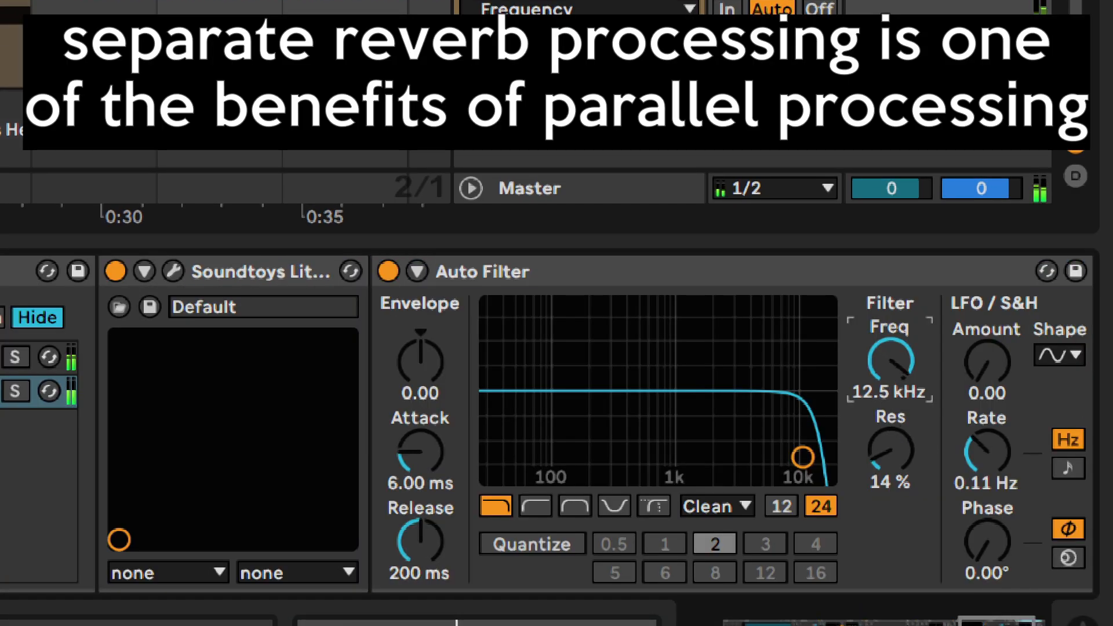
left_click(534, 506)
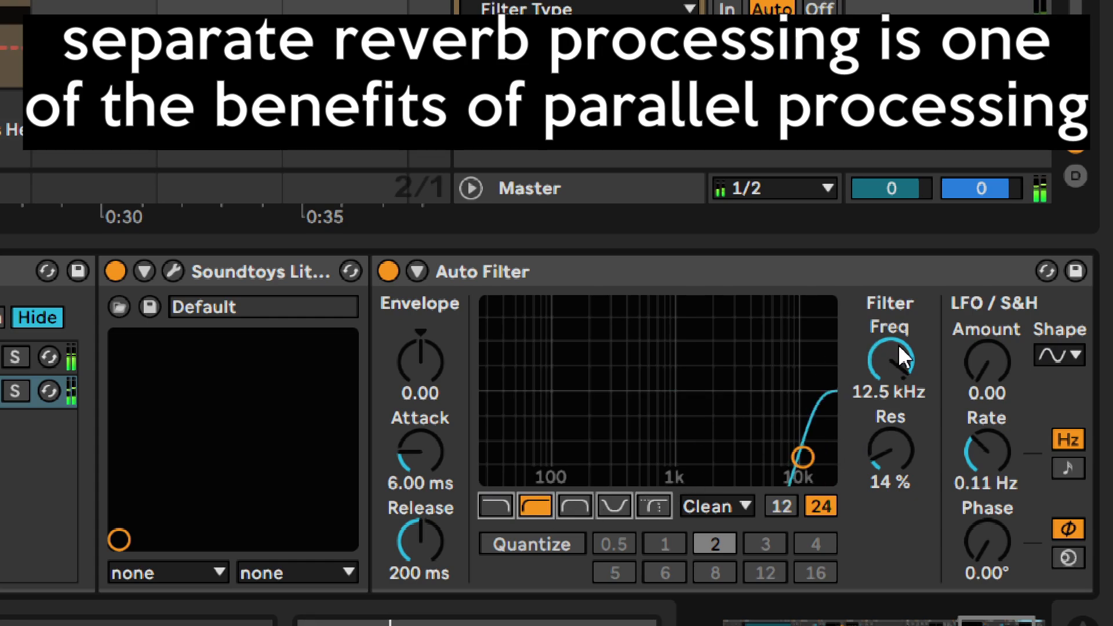
left_click_drag(904, 357, 904, 439)
type("350")
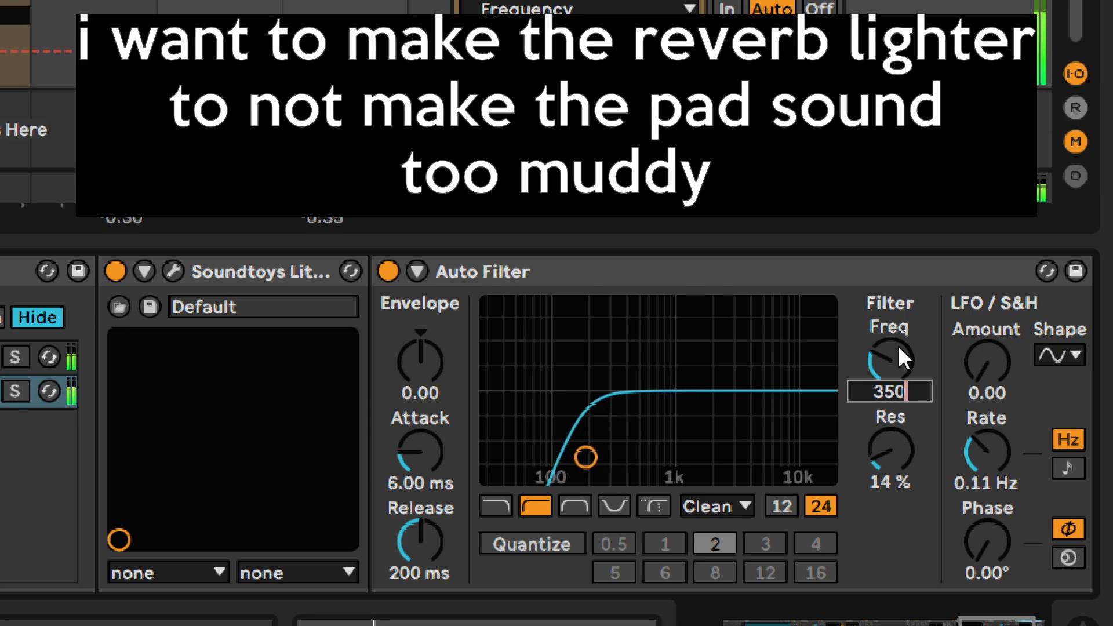
key("Return")
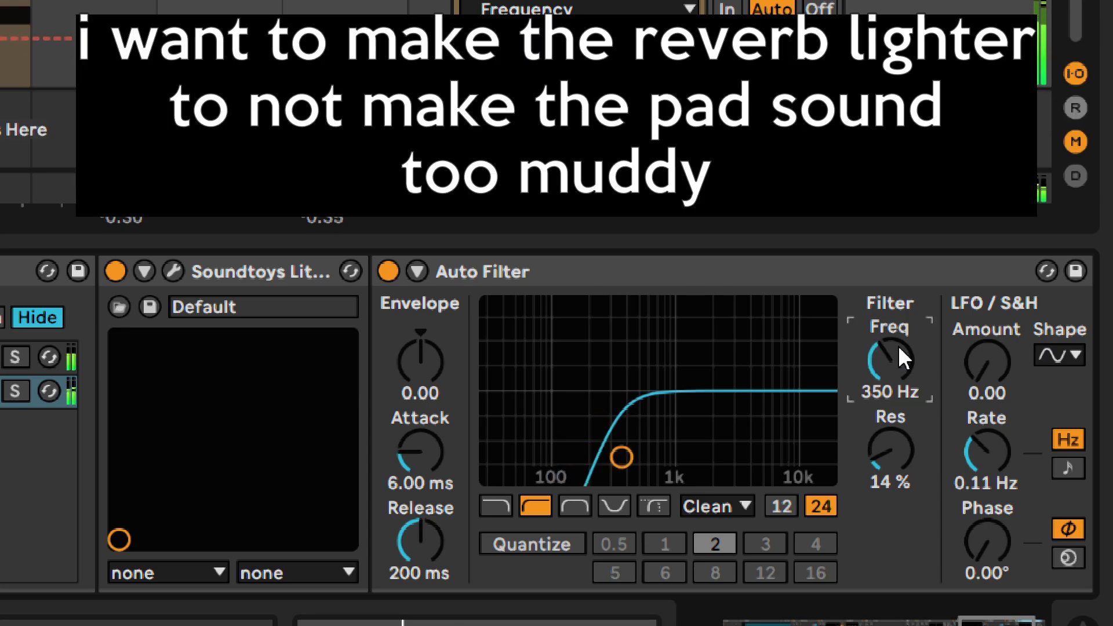
left_click(388, 270)
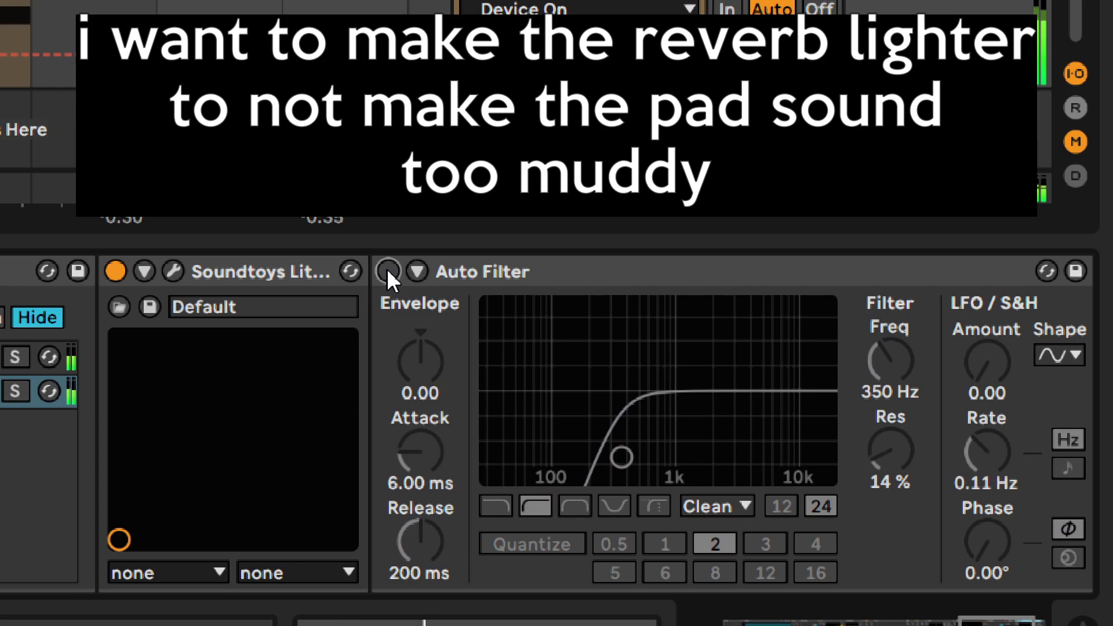
left_click(388, 270)
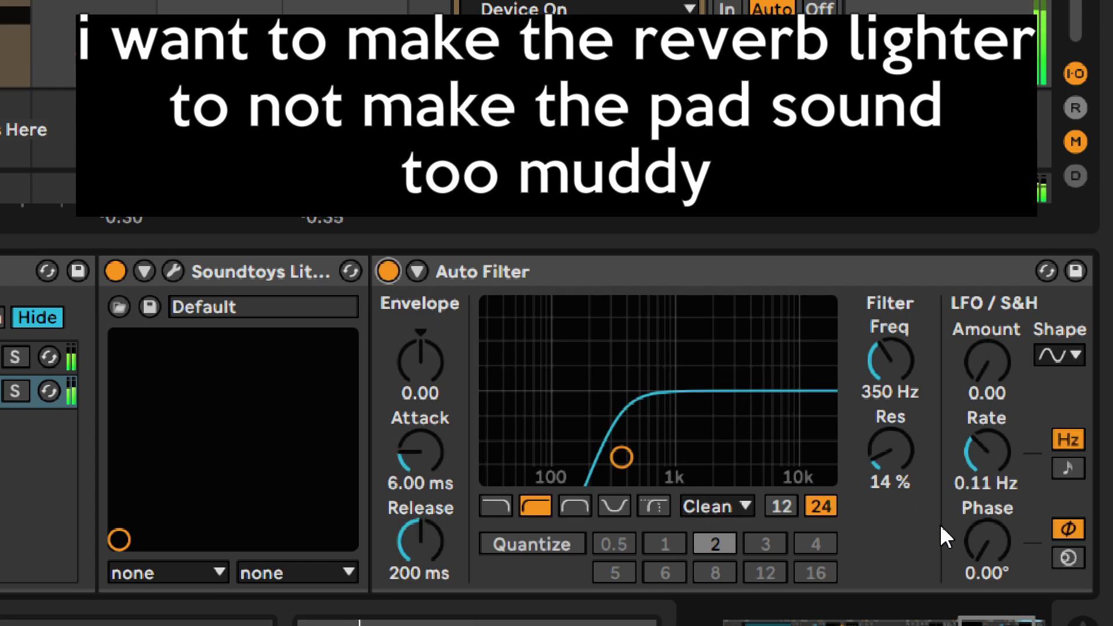
- Duplicate the Auto Filter and switch the copy to low-pass with its frequency at 1.85 kHz
left_click_drag(998, 621, 1018, 619)
left_click(390, 271)
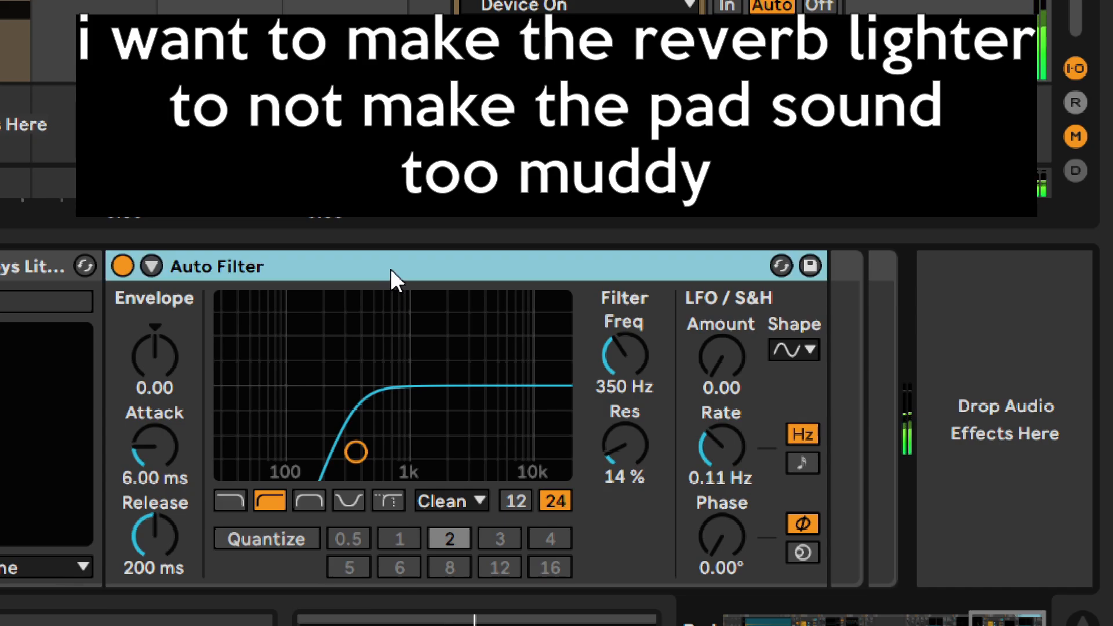
key("ctrl+d")
left_click(500, 499)
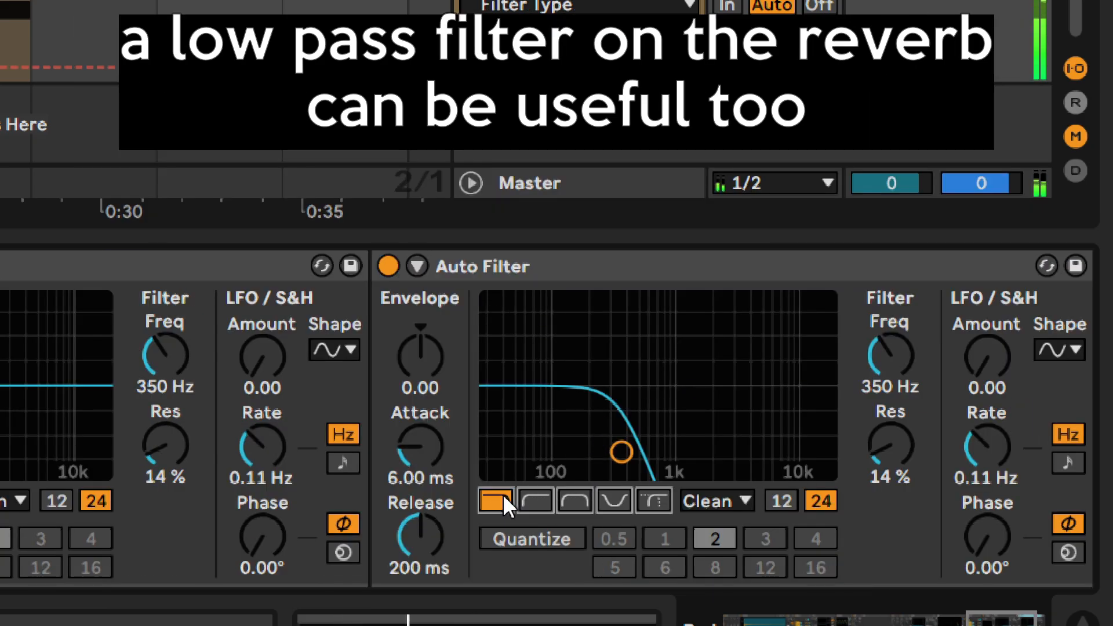
scroll(904, 548, "right", 3)
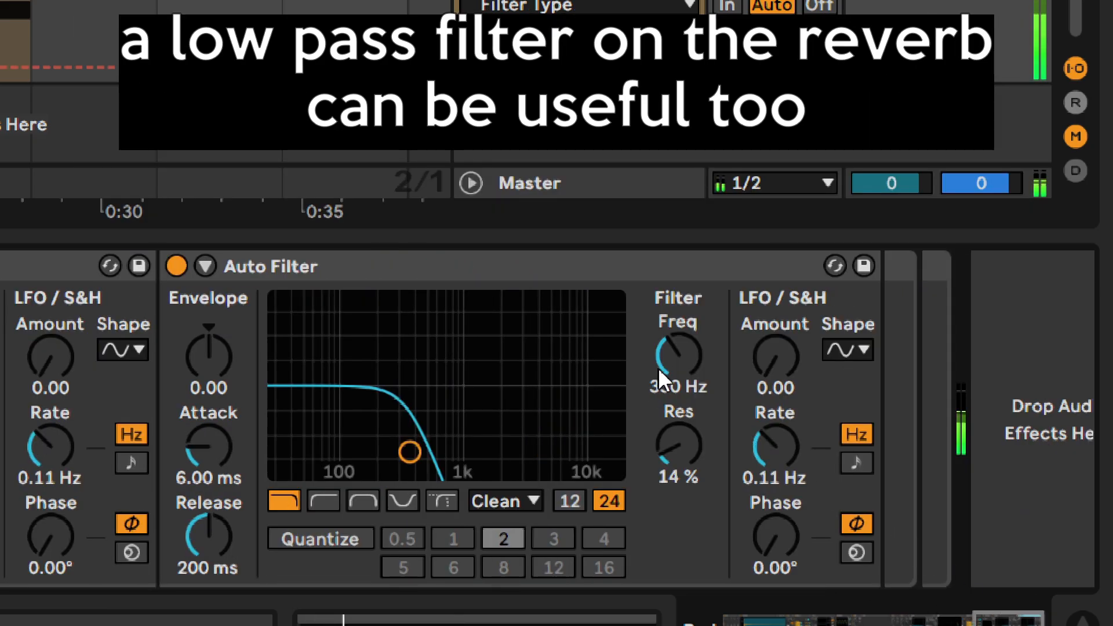
left_click_drag(679, 364, 678, 334)
type("1850")
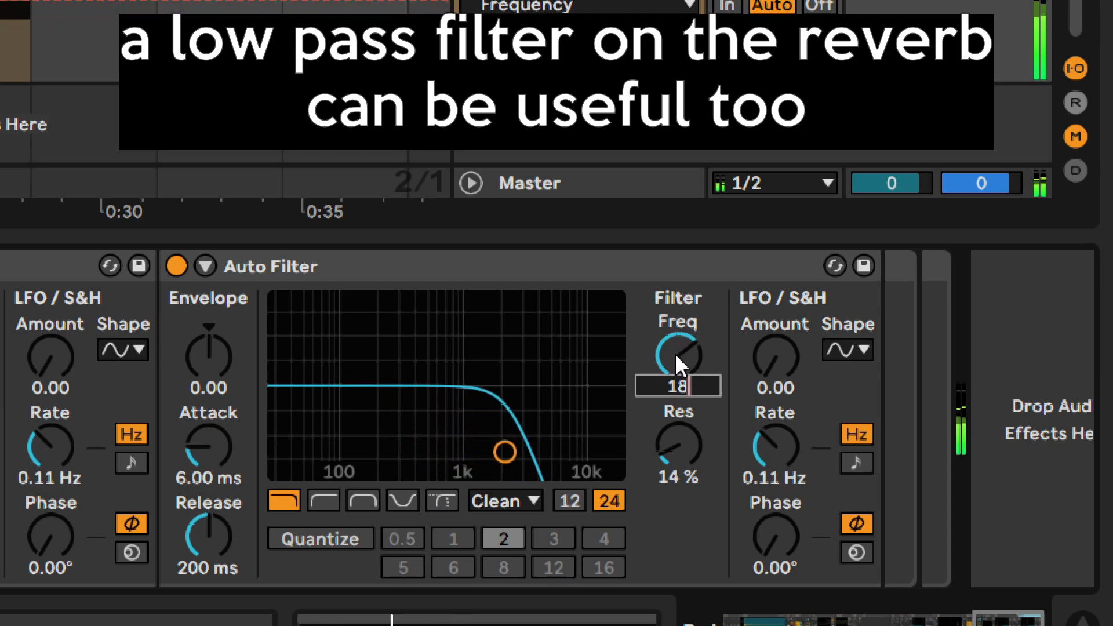
key("Return")
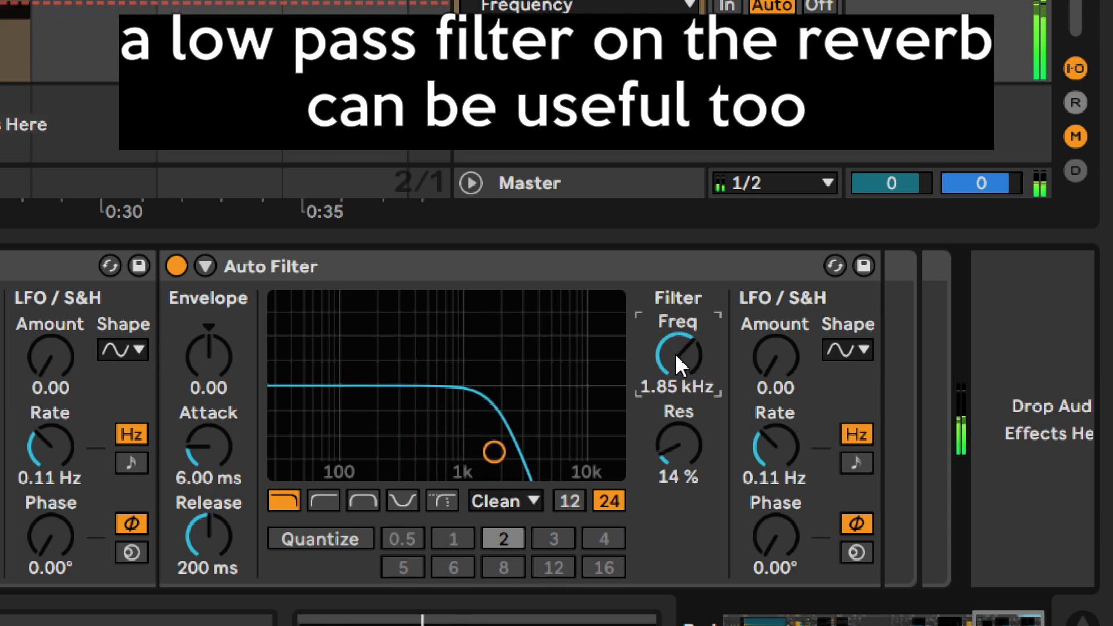
- Bypass and re-enable the low-pass Auto Filter repeatedly to compare the reverb with and without it
left_click(176, 265)
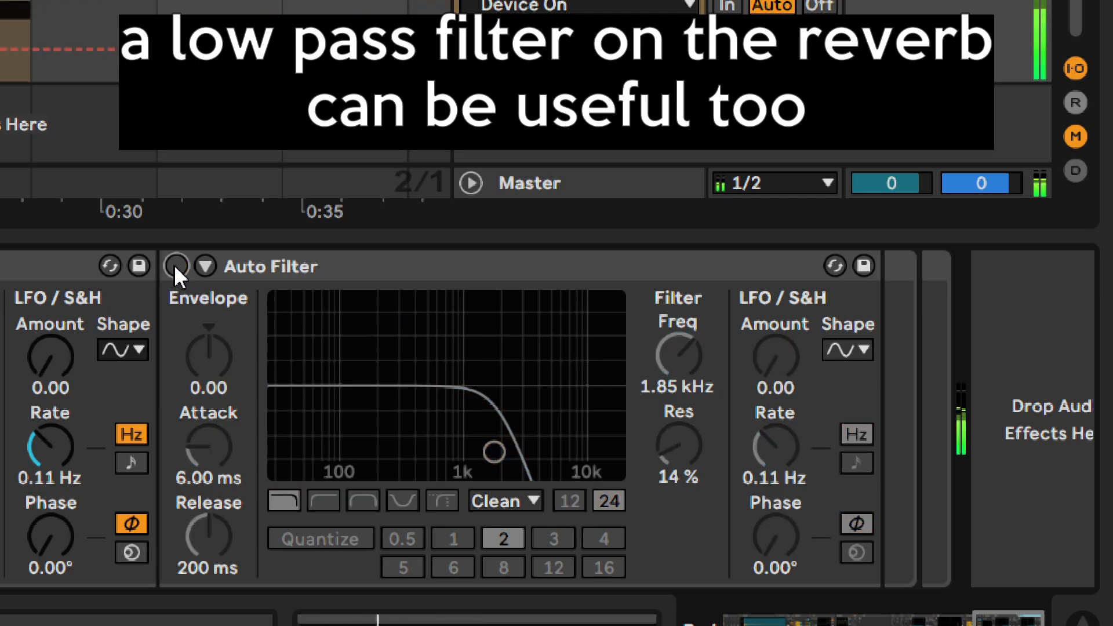
left_click(175, 264)
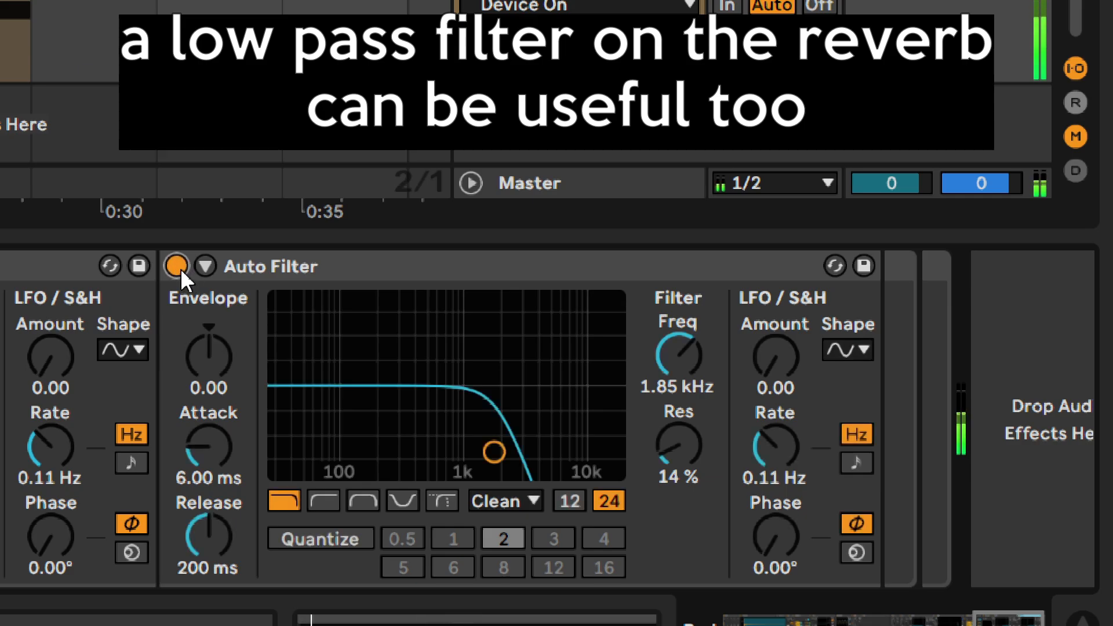
left_click(177, 266)
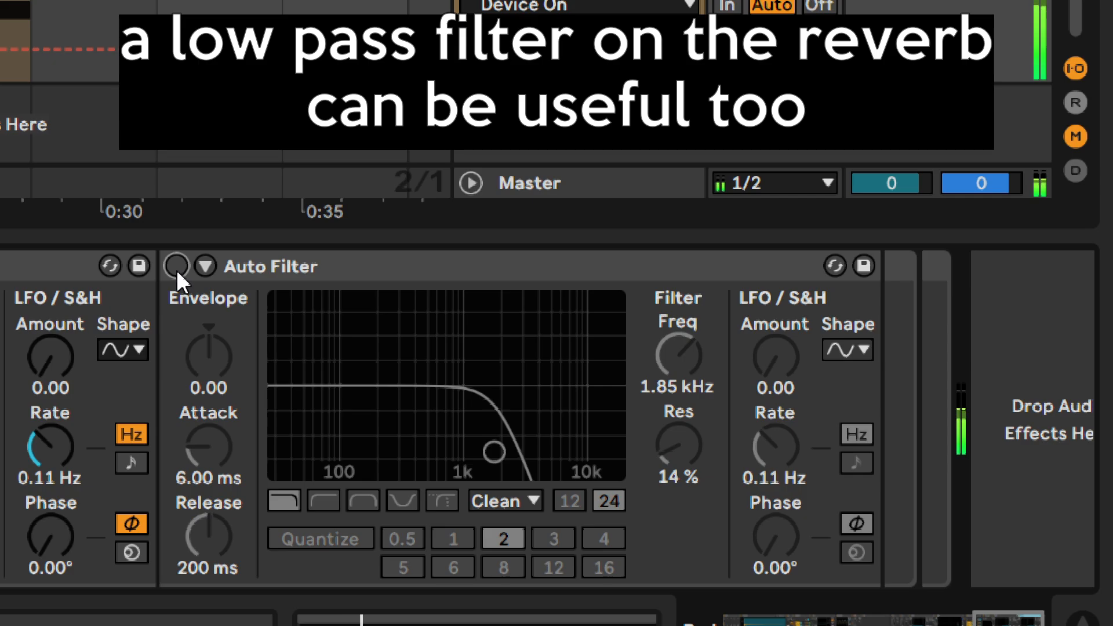
left_click(176, 265)
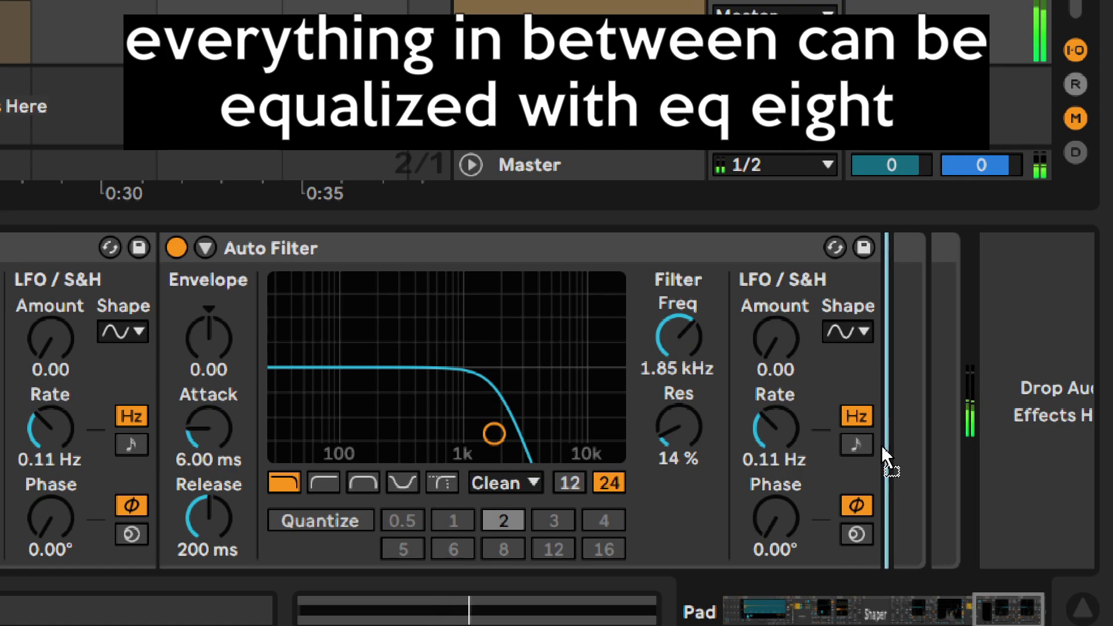
- Add an EQ Eight after the low-pass Auto Filter and keep only band 2 active
left_click_drag(884, 458, 887, 452)
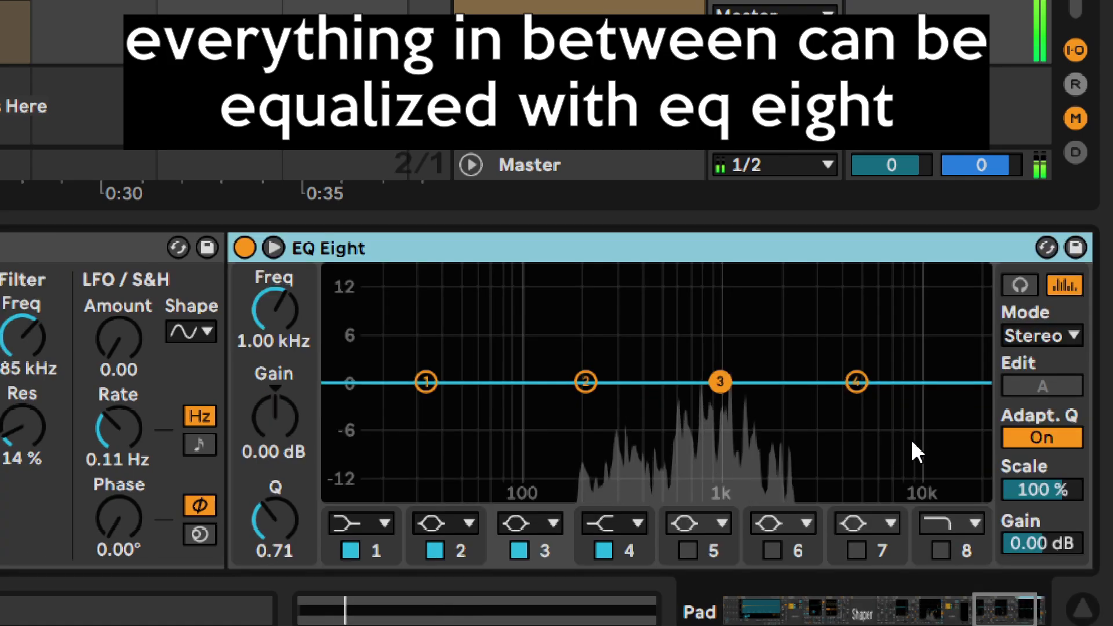
left_click(604, 551)
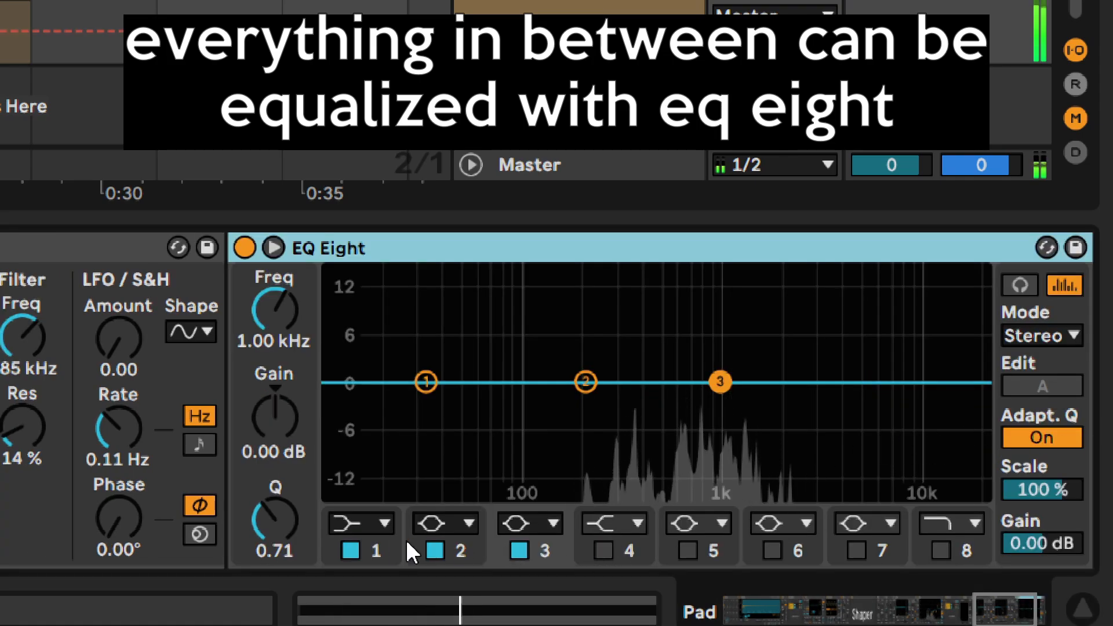
left_click(350, 551)
left_click(520, 550)
left_click(452, 555)
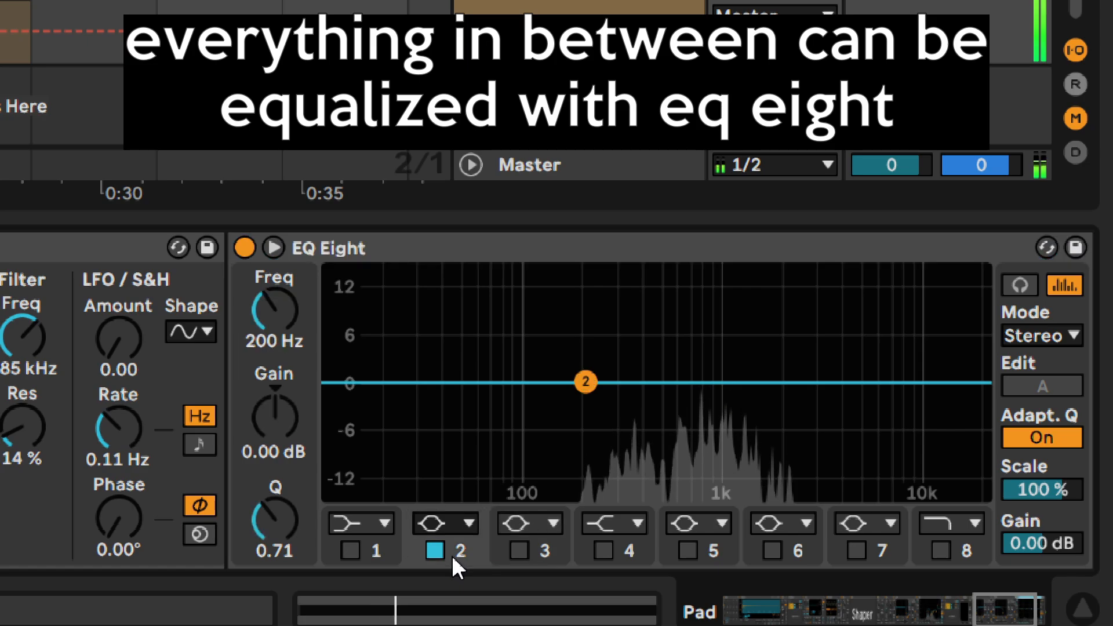
- Set the reverb EQ's band 2 to 642 Hz, -2.90 dB gain and a Q of 3.12, and enable audition mode
left_click(268, 306)
type("642")
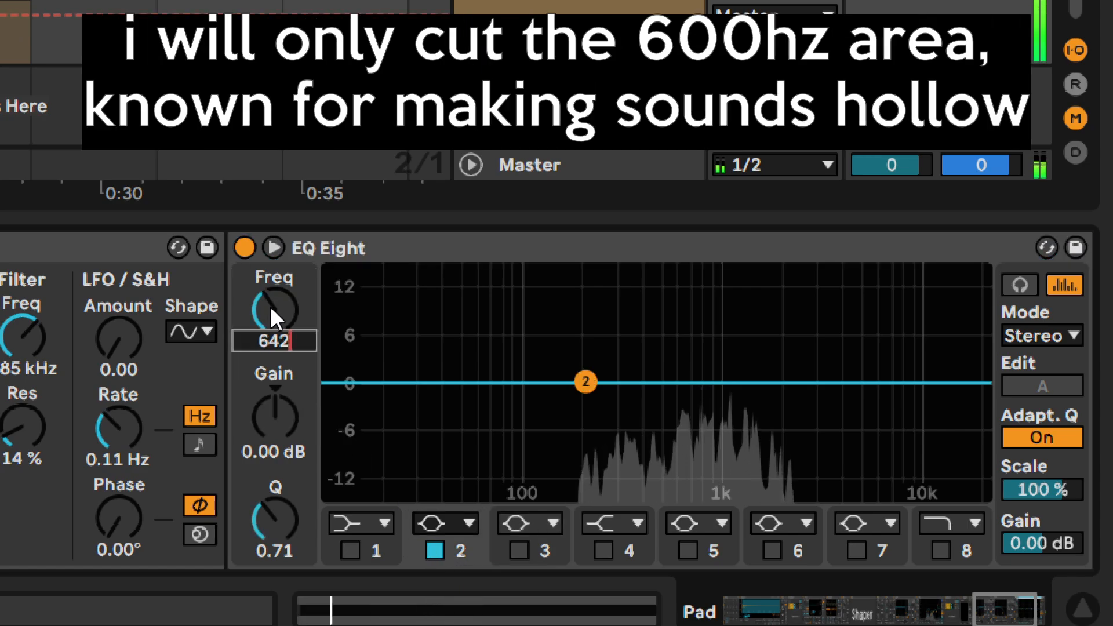
key("Return")
left_click(1008, 289)
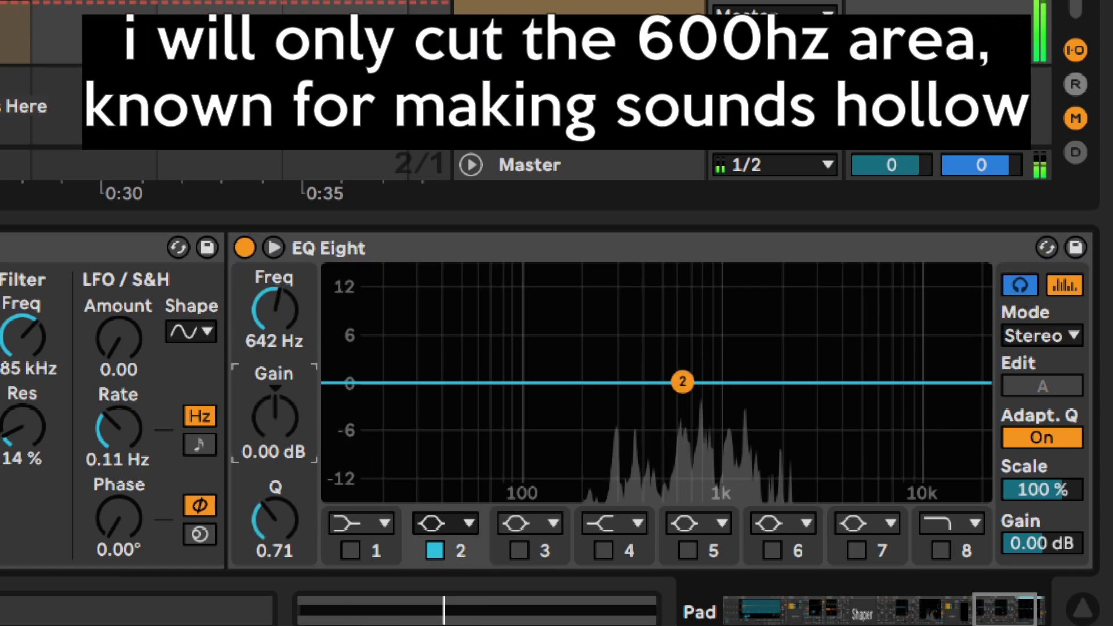
left_click(273, 419)
type("-2.9")
key("Return")
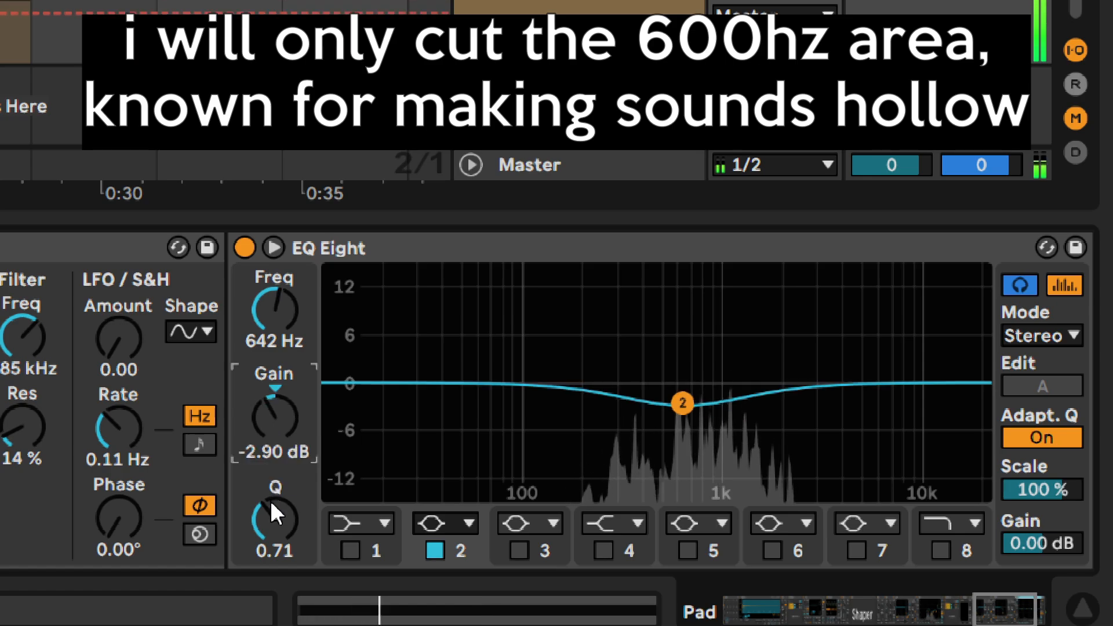
left_click(271, 509)
type("3.12")
key("Return")
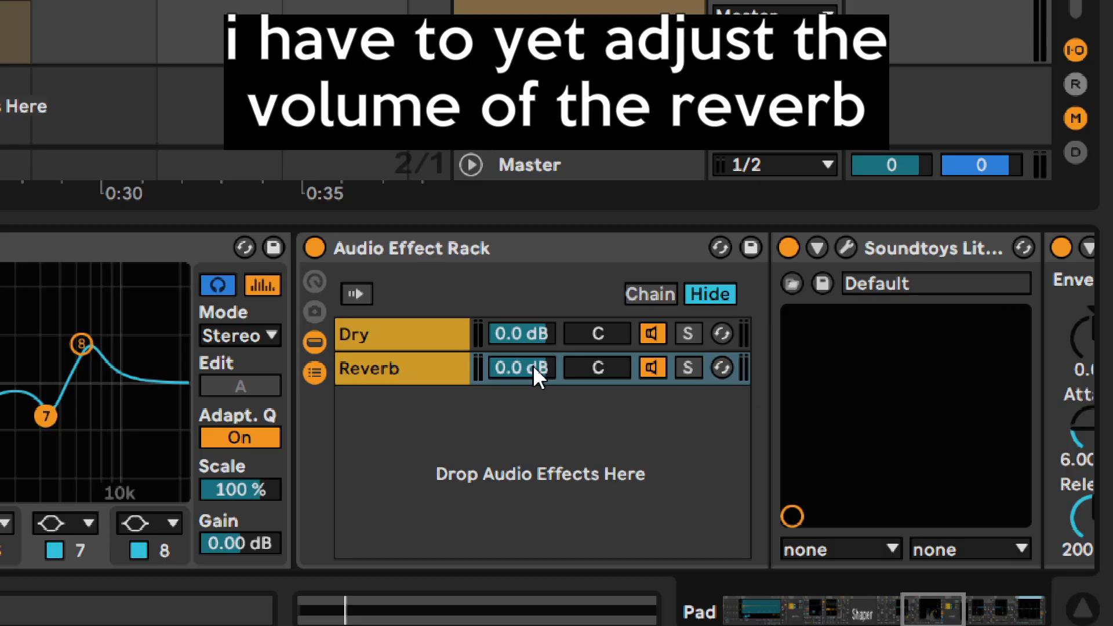
- Set the Reverb chain's volume to -3.5 dB and compare the pad with that chain muted and active
left_click_drag(522, 368, 522, 382)
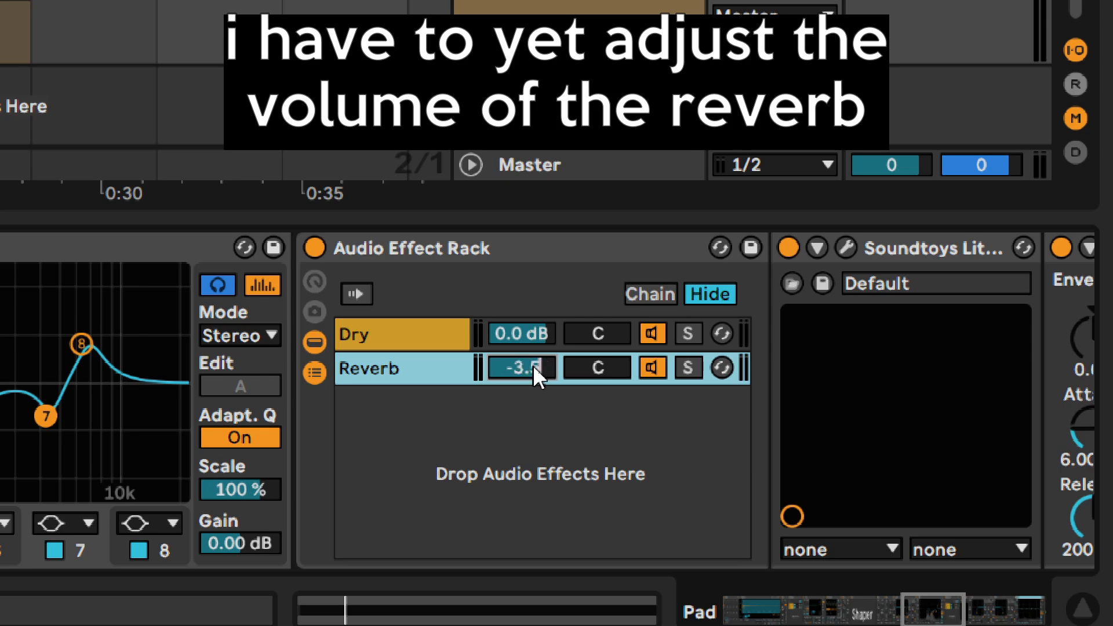
type("-3.5")
key("Return")
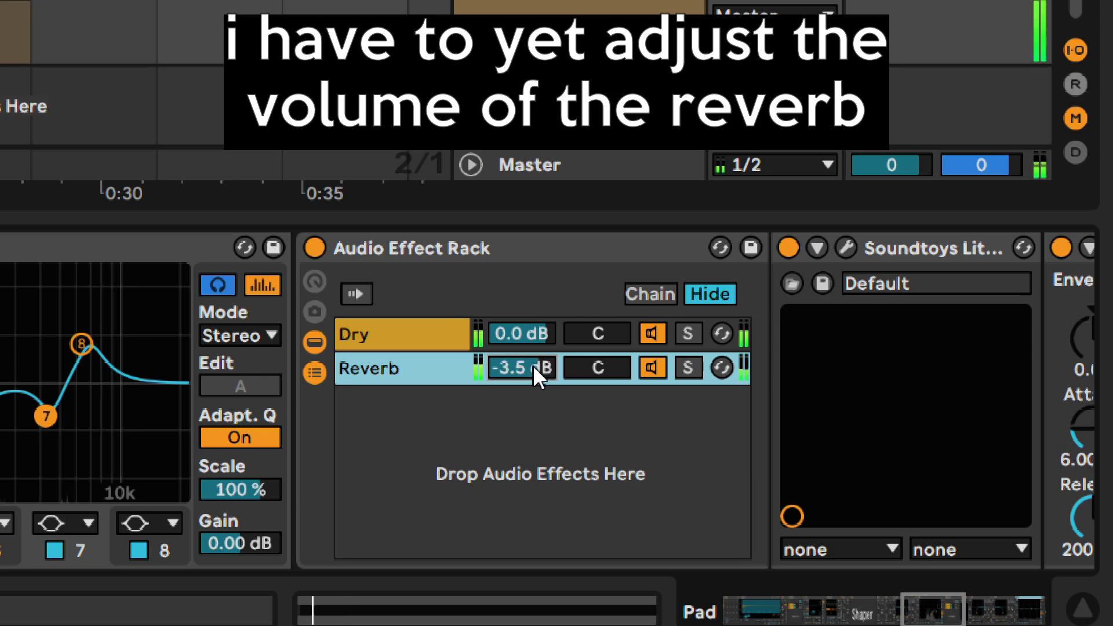
left_click(648, 366)
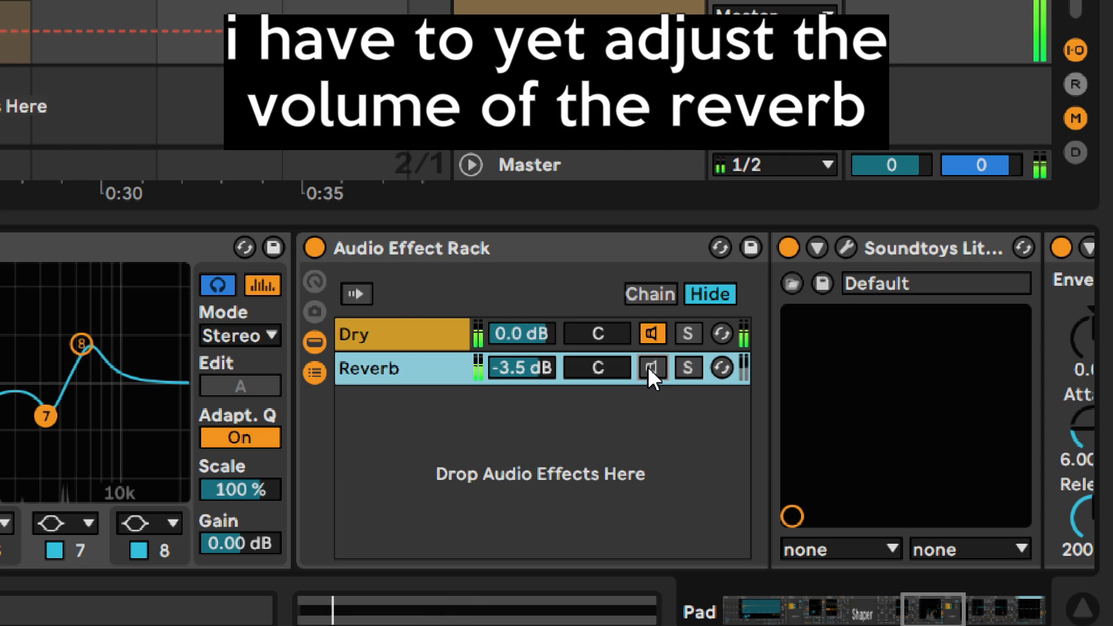
left_click(648, 366)
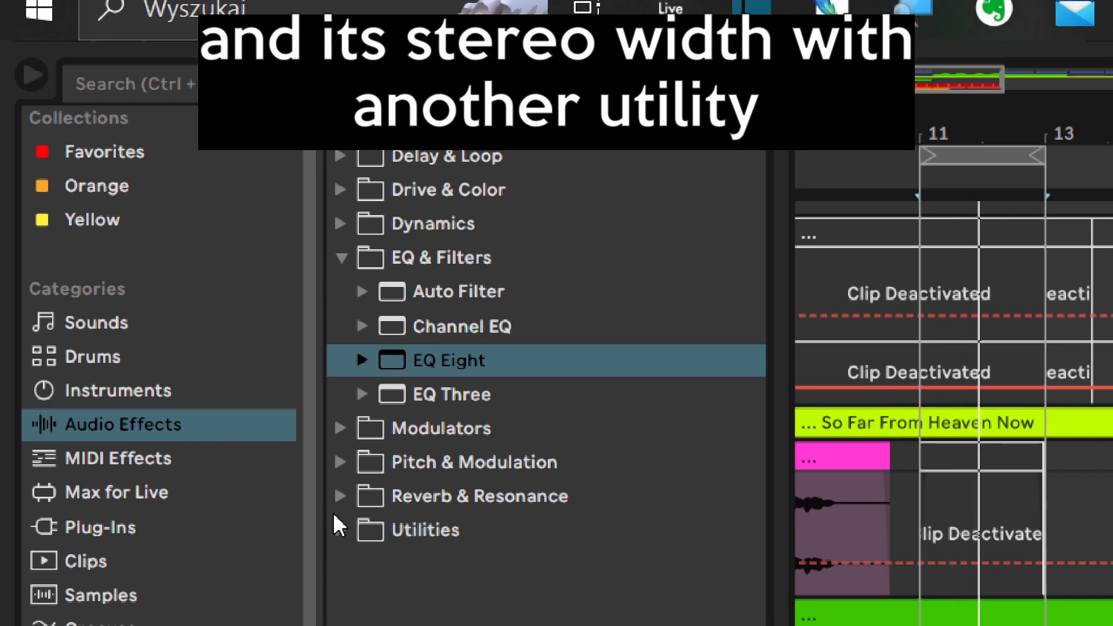
- Place a Utility narrowed to 44 % width after the Reverb chain's EQ Eight, and audition it with Mono toggled on and off
left_click(340, 529)
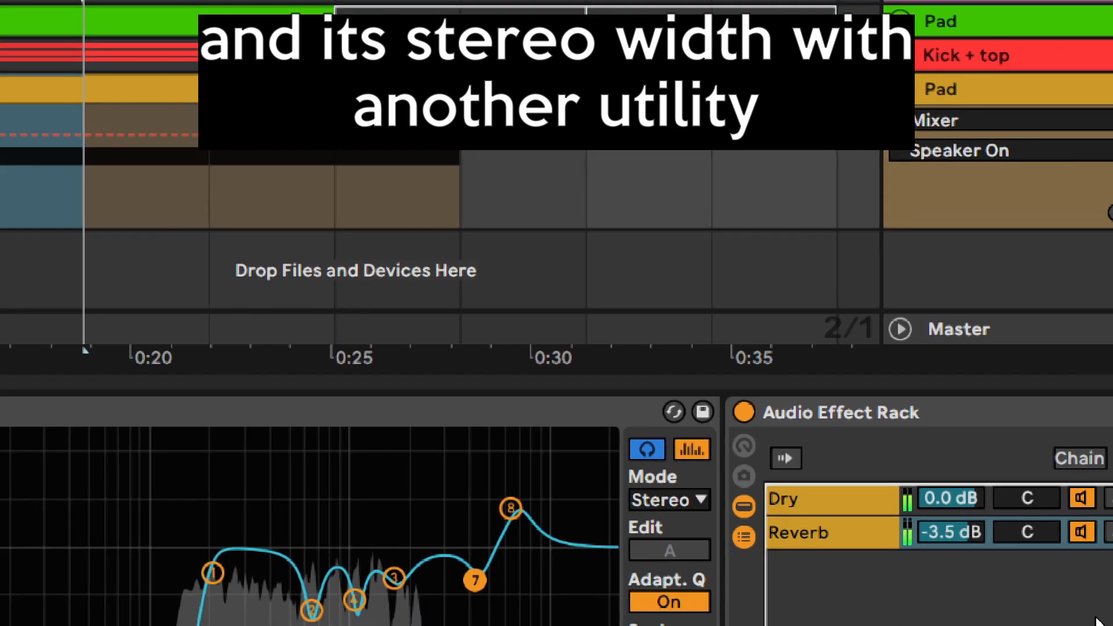
left_click_drag(1096, 618, 1008, 490)
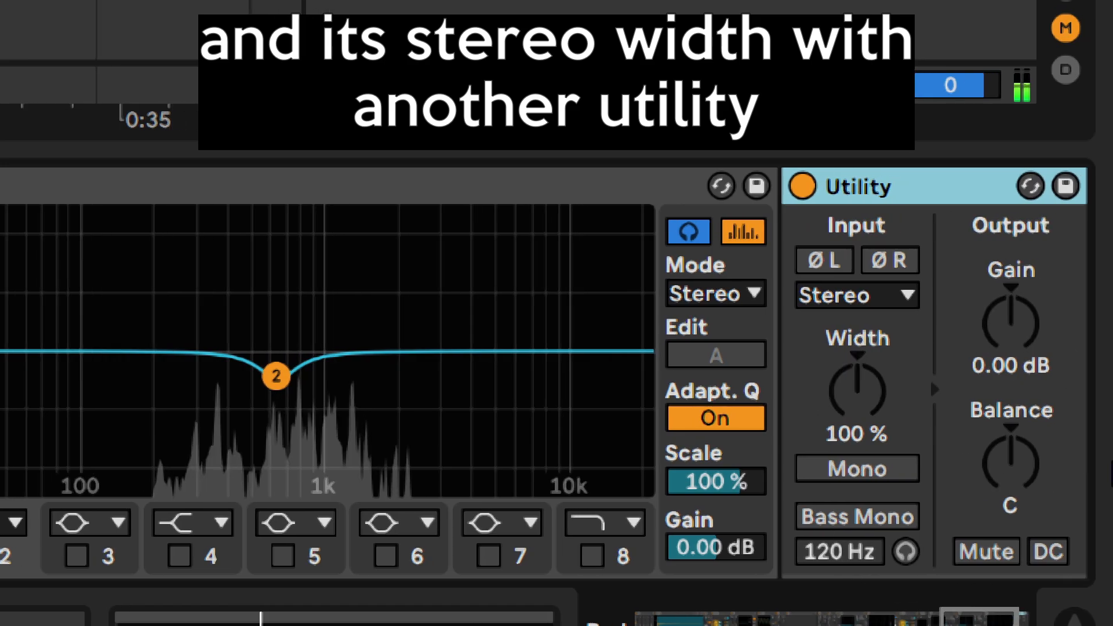
left_click_drag(859, 362, 859, 407)
left_click(863, 471)
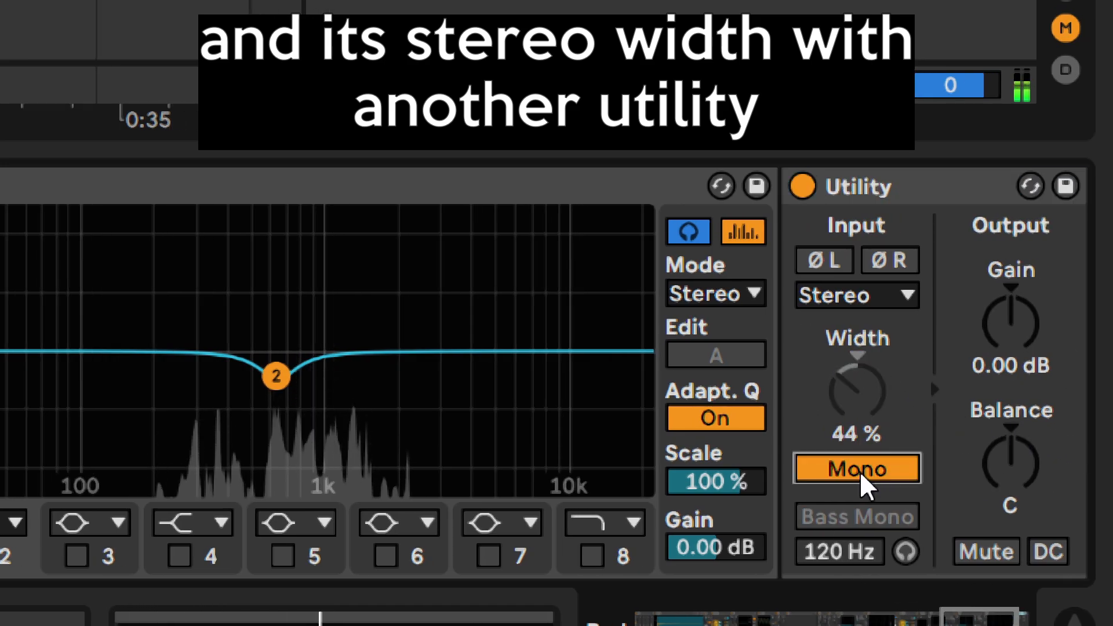
left_click(862, 474)
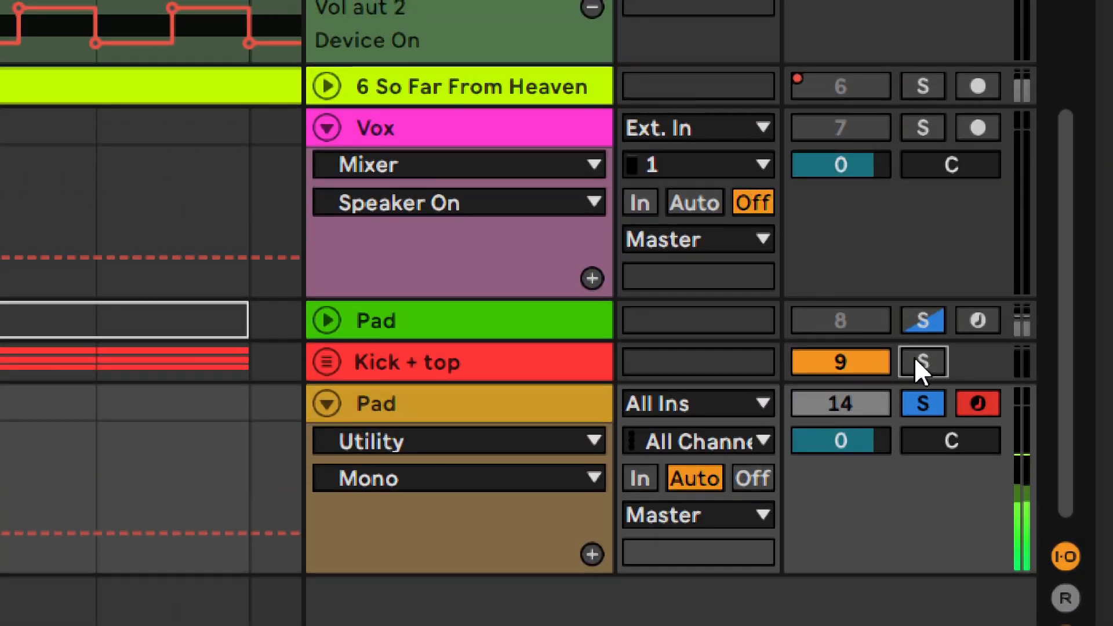